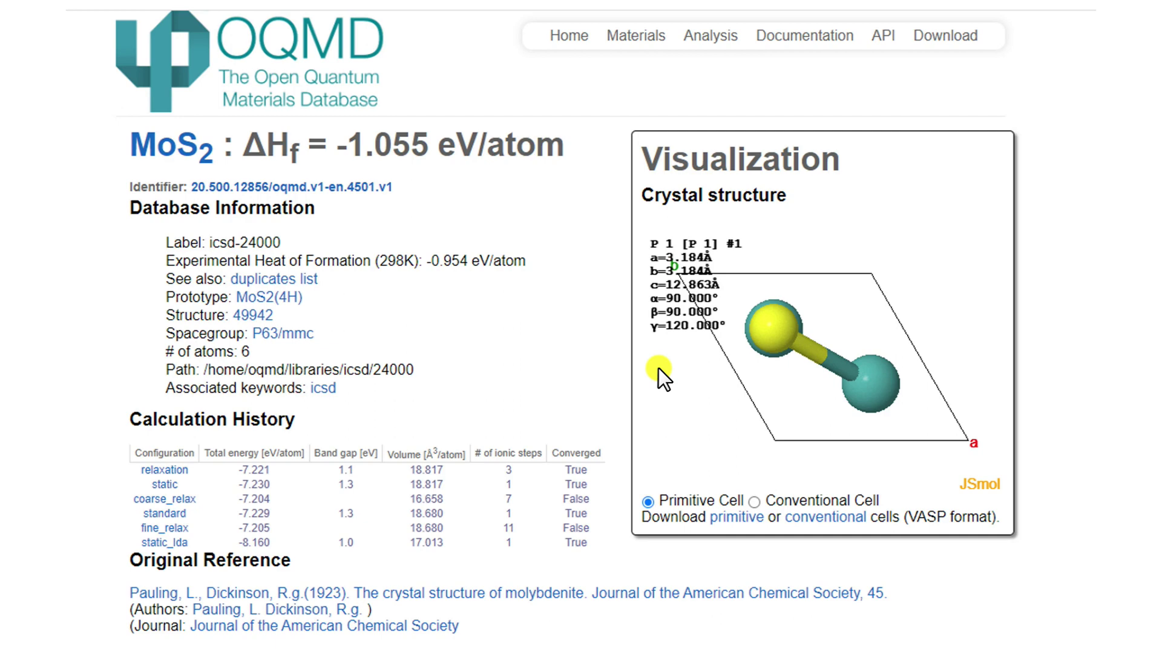
# Leave the slide show, minimize the presentation and bring up the Chrome window in the TeamViewer remote session.
pyautogui.press('Escape')
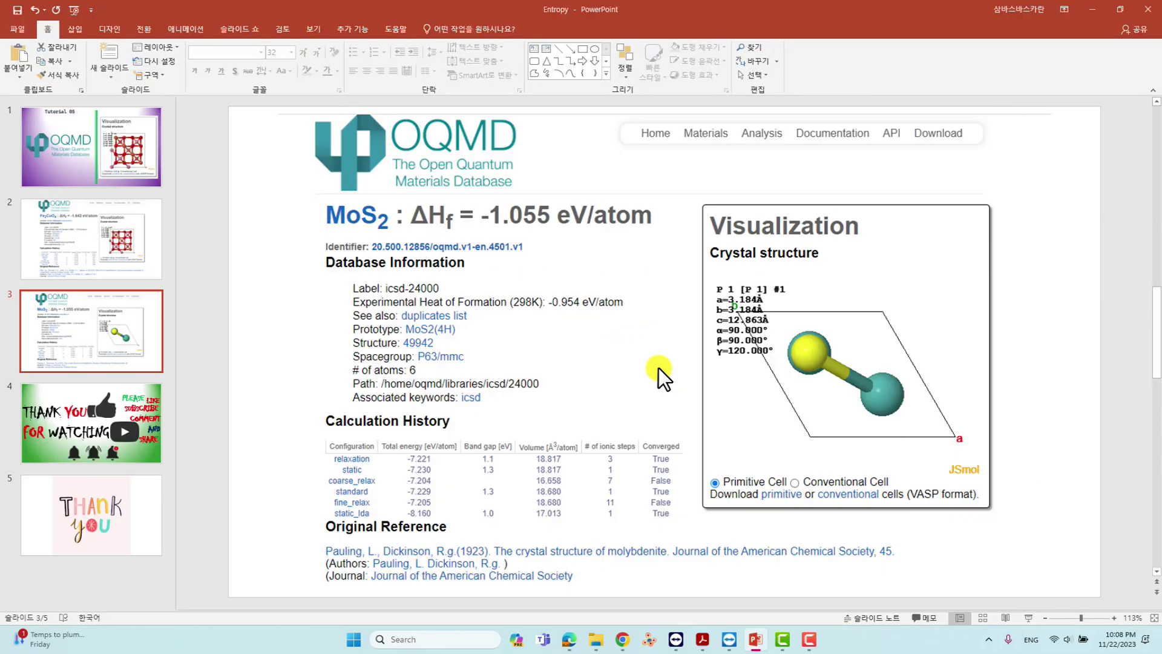
pyautogui.click(1091, 9)
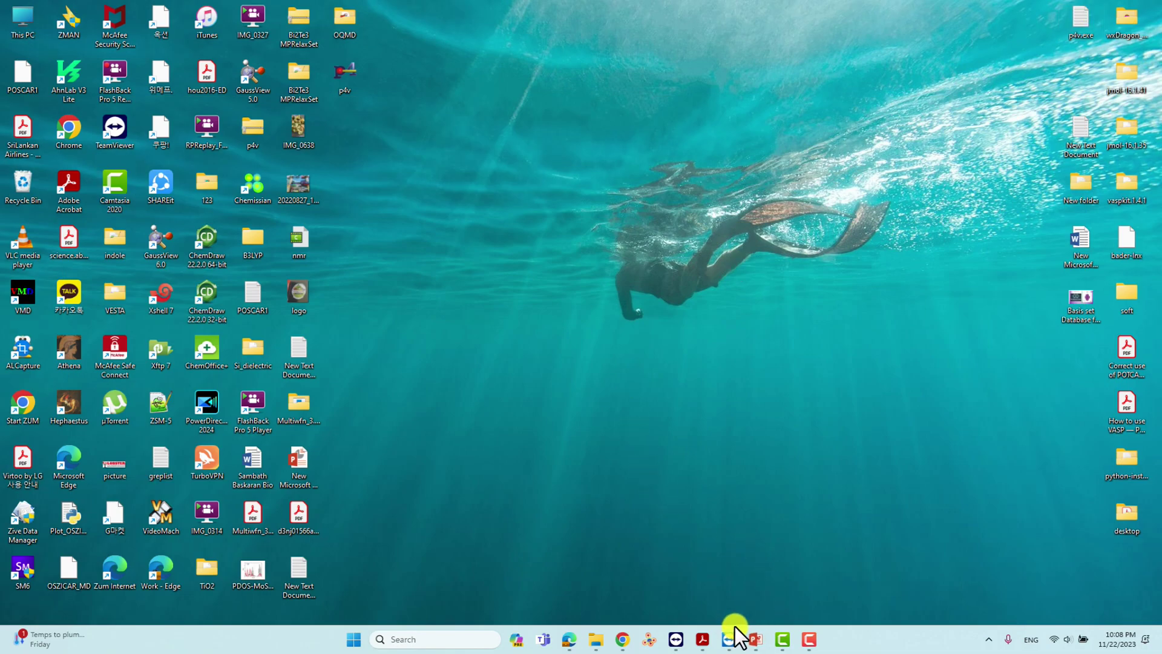
pyautogui.moveTo(733, 634)
pyautogui.click(733, 578)
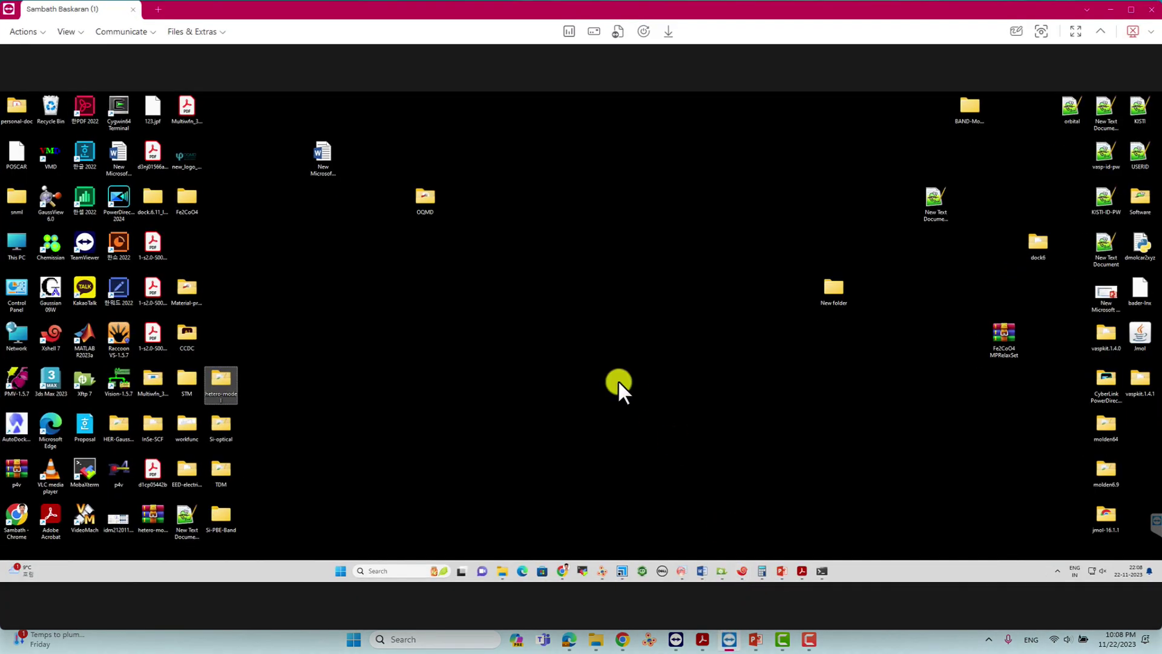
pyautogui.moveTo(560, 569)
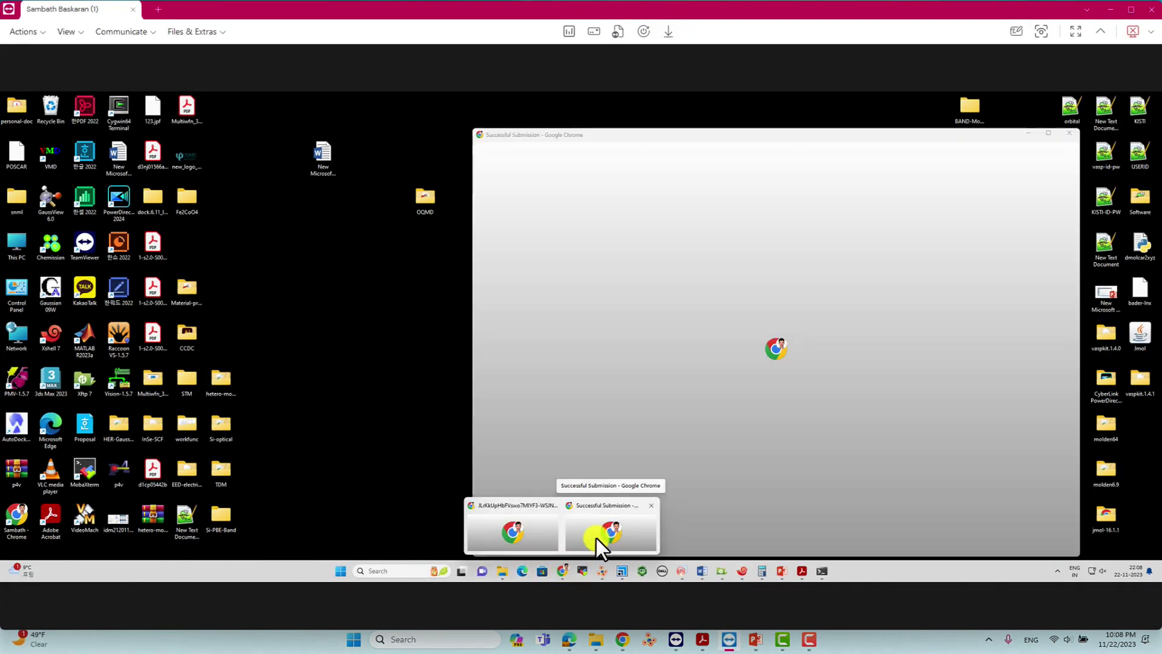
pyautogui.click(596, 538)
# Open the website oqmd.org in a new browser tab.
pyautogui.click(960, 140)
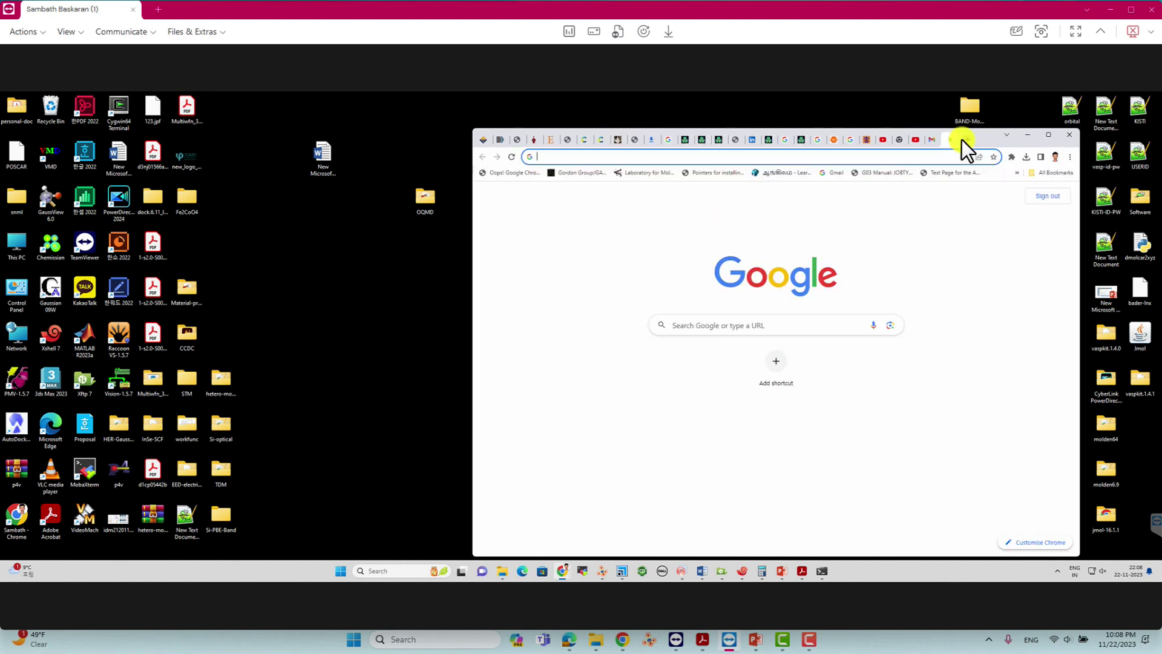
pyautogui.write('opqd')
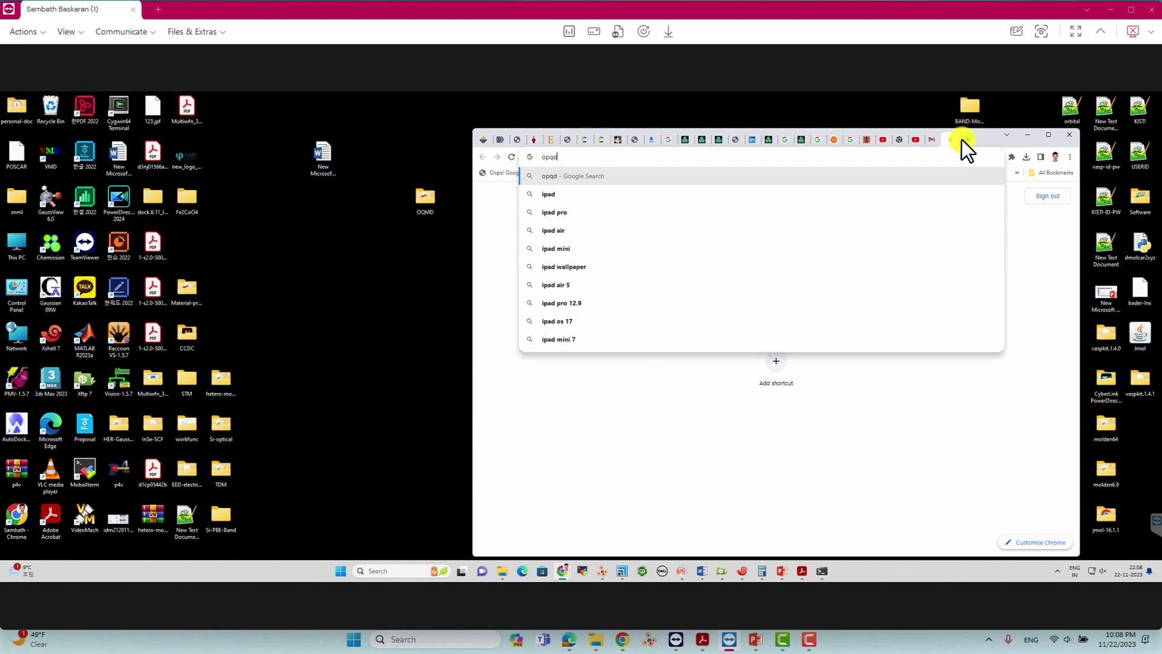
pyautogui.press('BackSpace')
pyautogui.press('BackSpace')
pyautogui.press('BackSpace')
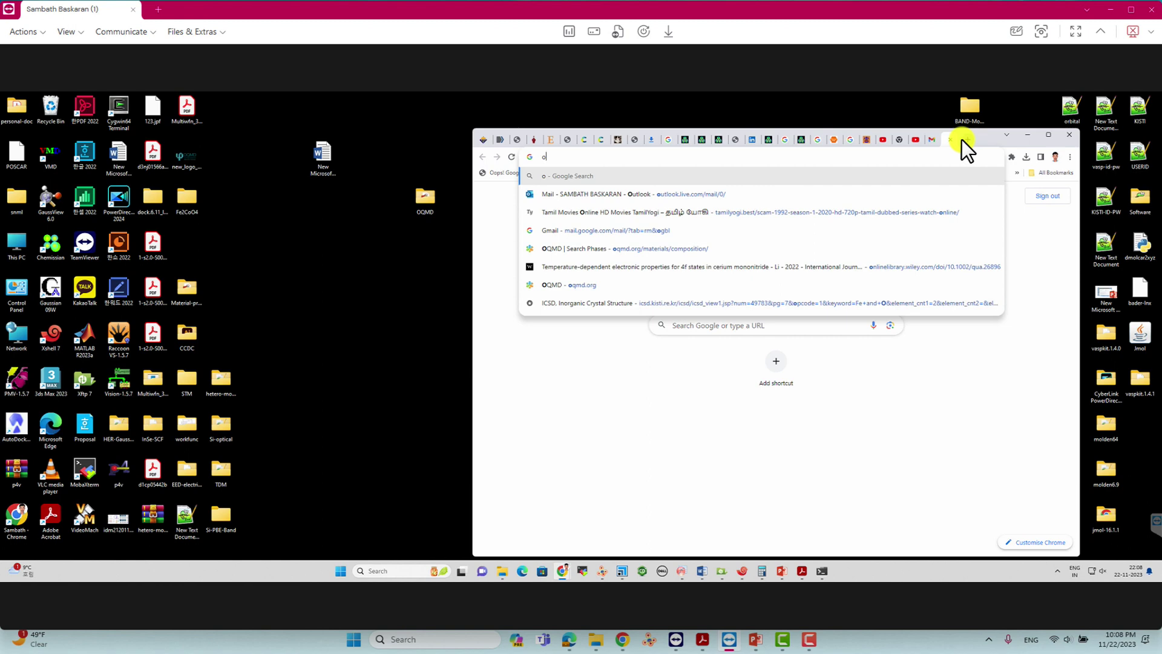
pyautogui.write('qmd')
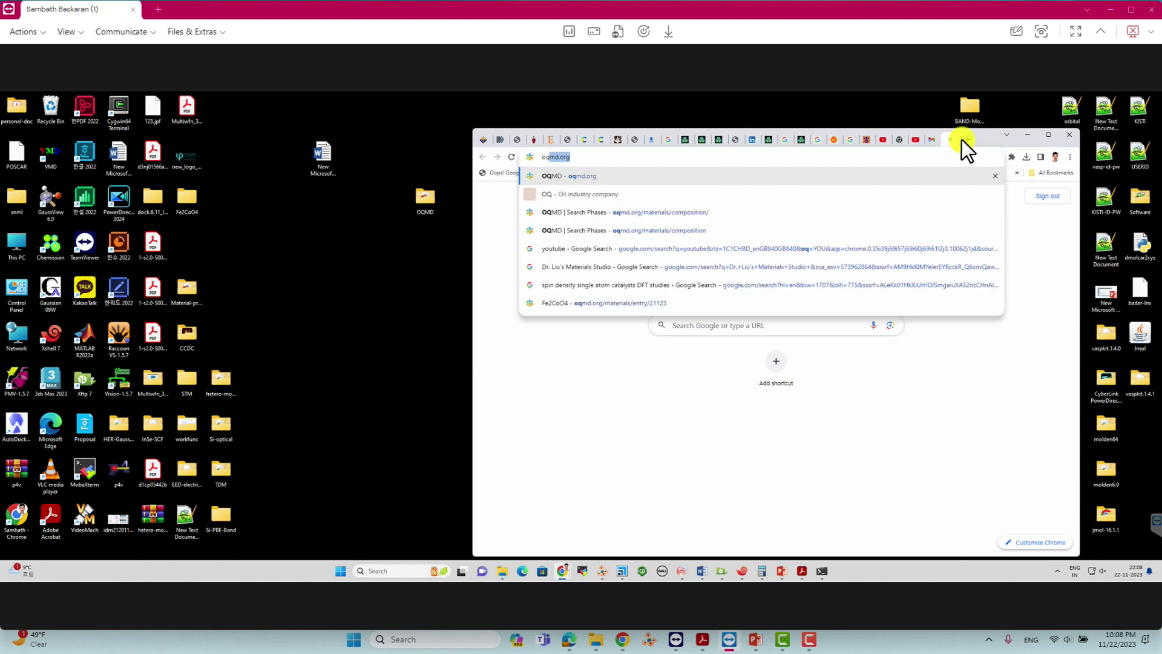
pyautogui.write('.org')
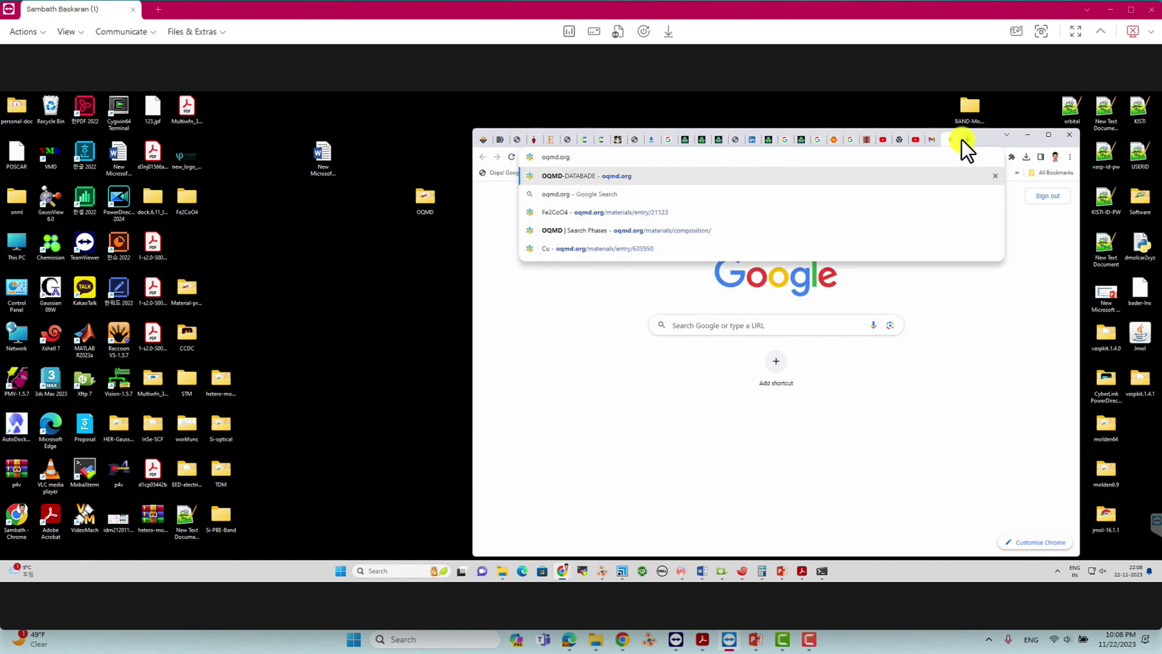
pyautogui.press('Return')
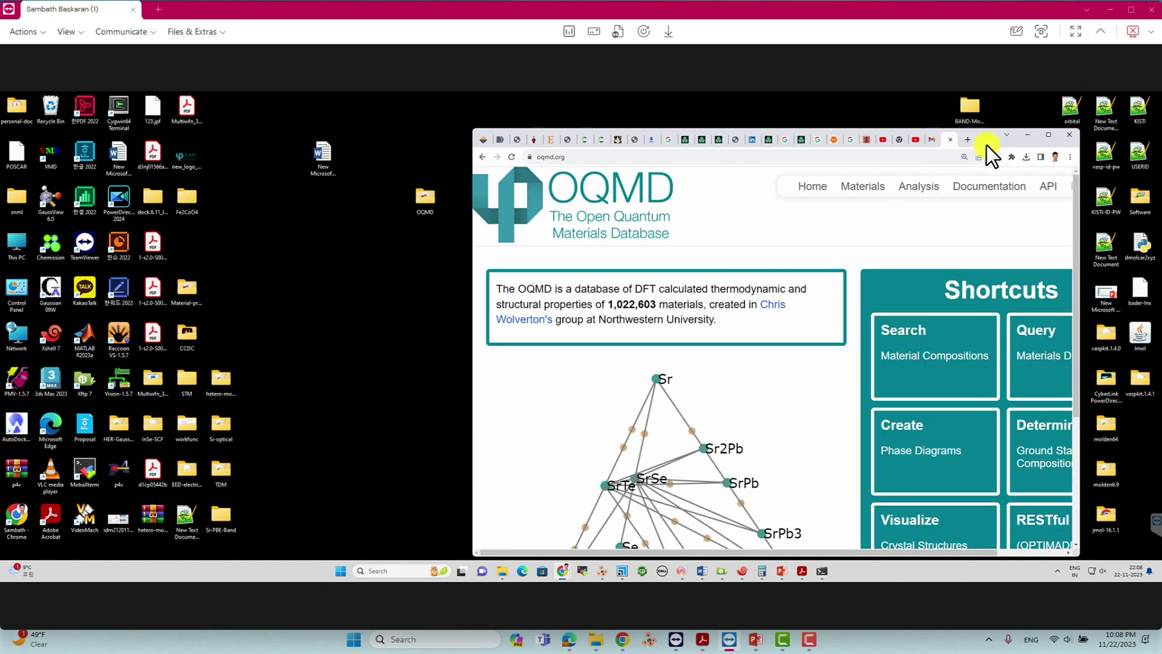
# Maximize the browser window and look over the OQMD home page.
pyautogui.click(1045, 137)
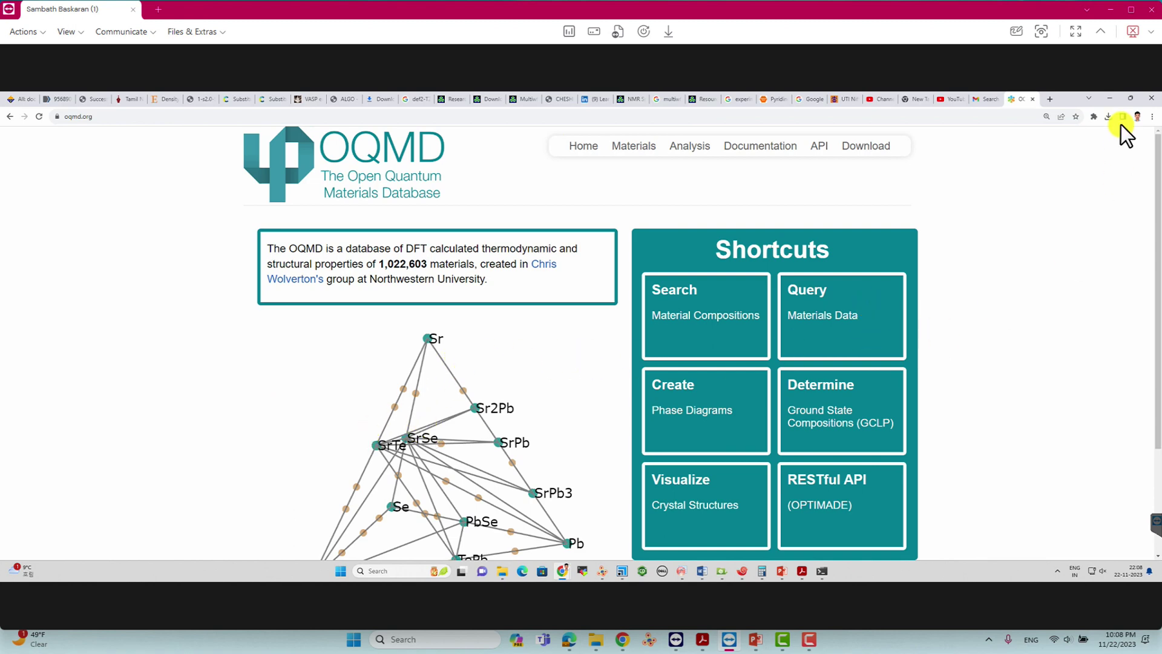
pyautogui.click(1129, 98)
pyautogui.click(1044, 136)
pyautogui.scroll(-2, 663, 322)
pyautogui.scroll(2, 663, 323)
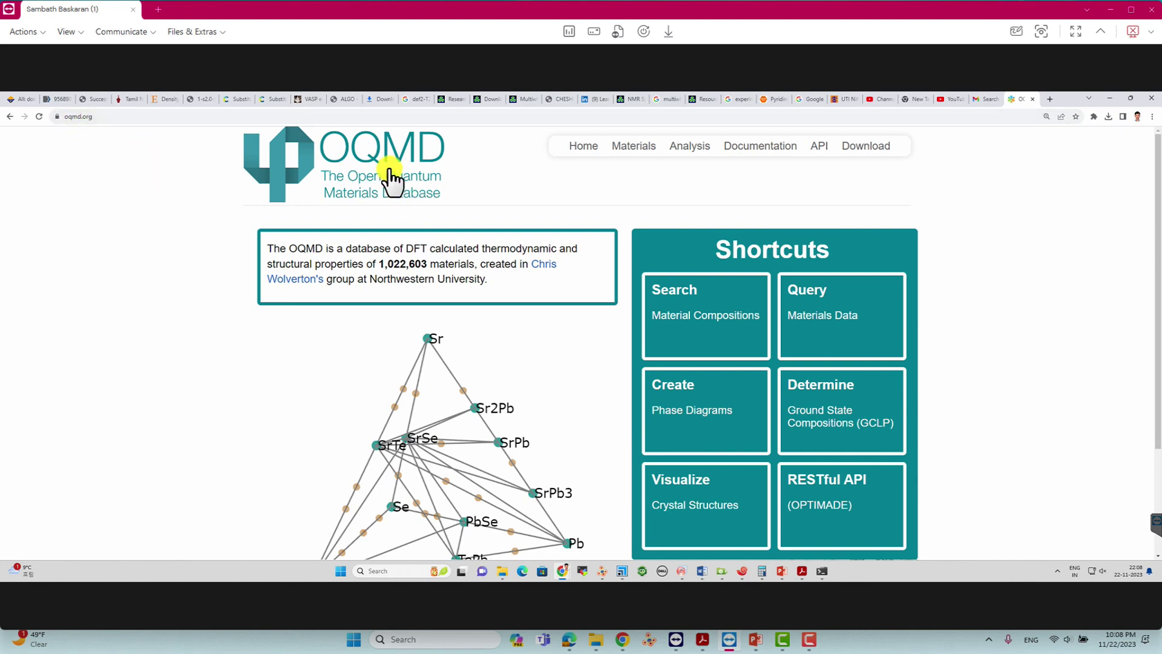
# Open the material composition search and search for Fe2CoO4.
pyautogui.click(676, 295)
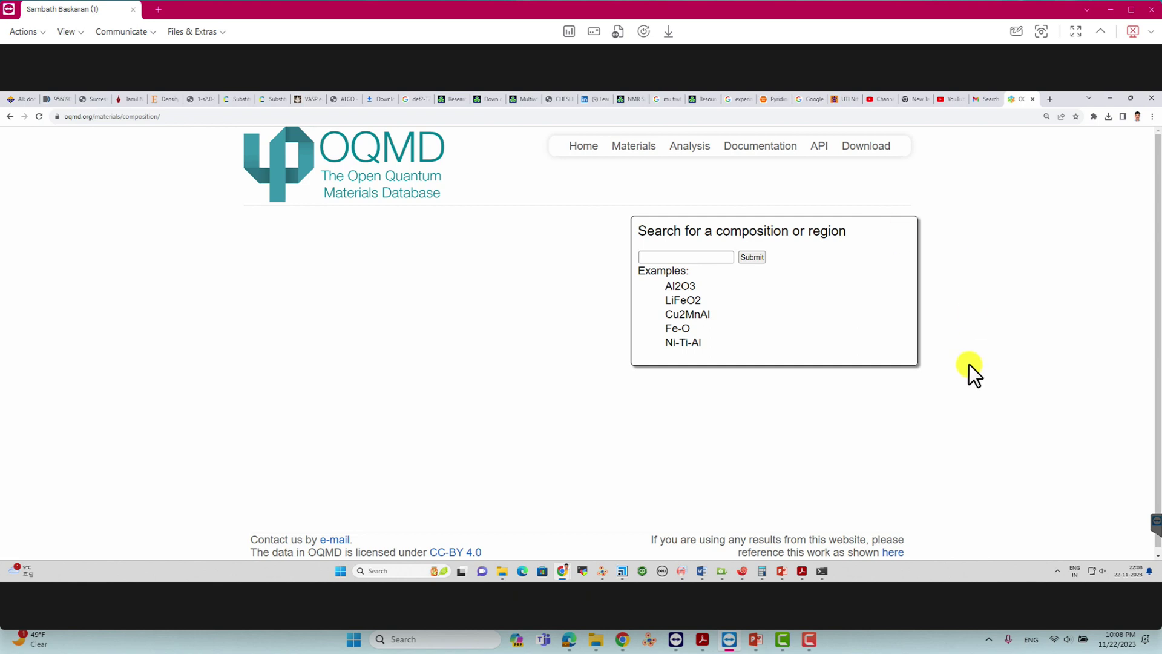
pyautogui.click(676, 257)
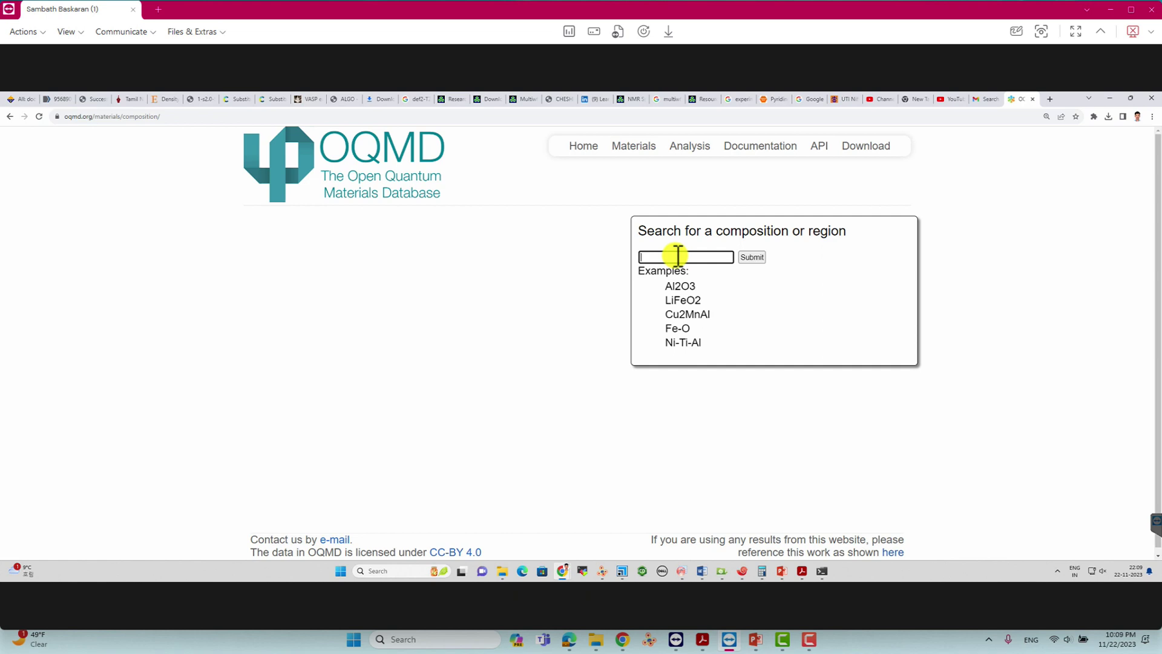
pyautogui.write('Fe2CoO4')
pyautogui.moveTo(676, 258); pyautogui.dragTo(616, 258)
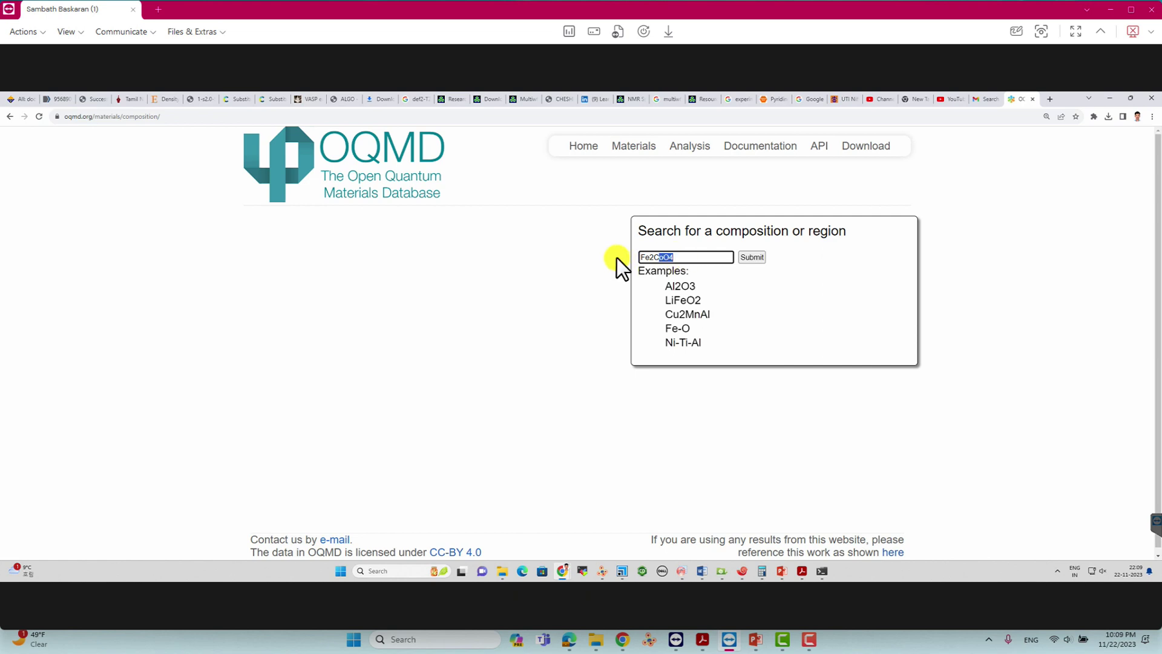
pyautogui.click(750, 257)
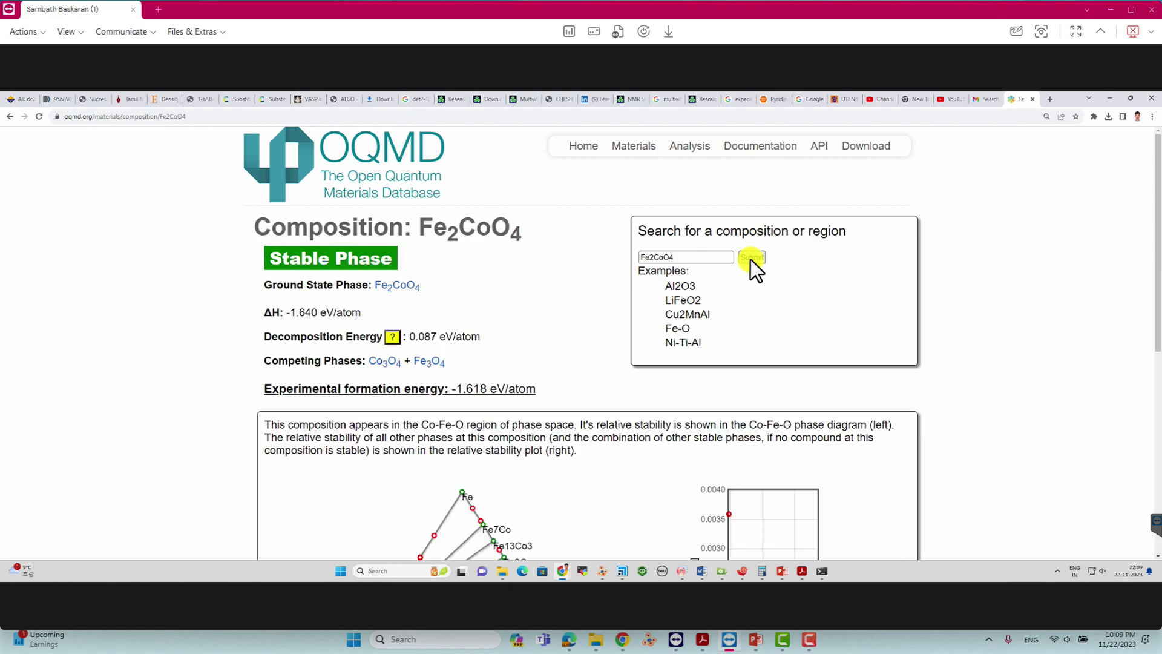
# Open the Fe2CoO4 compound entry with spacegroup Fd-3m from the compounds at this composition.
pyautogui.scroll(-6, 750, 260)
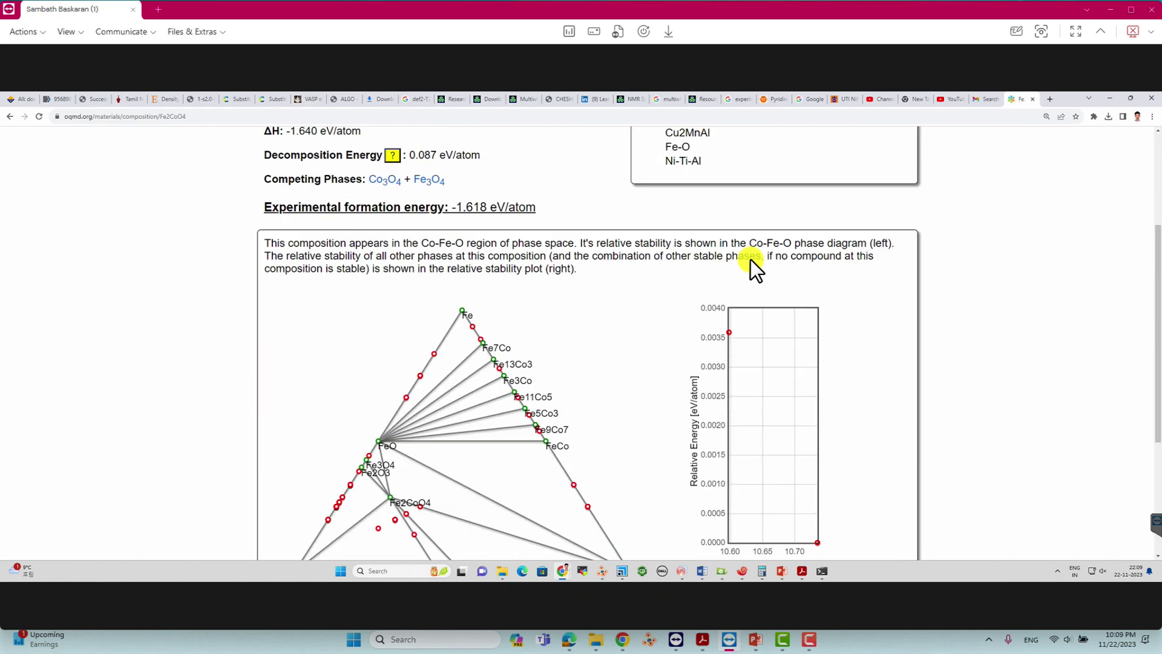
pyautogui.scroll(-1, 750, 260)
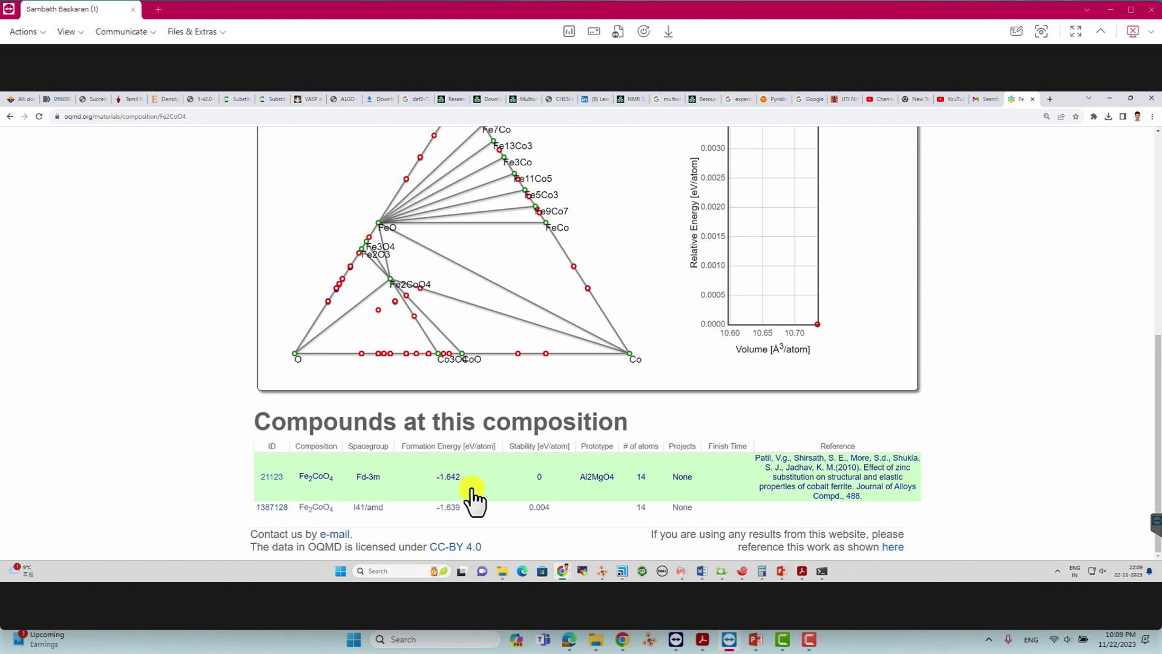
pyautogui.click(309, 477)
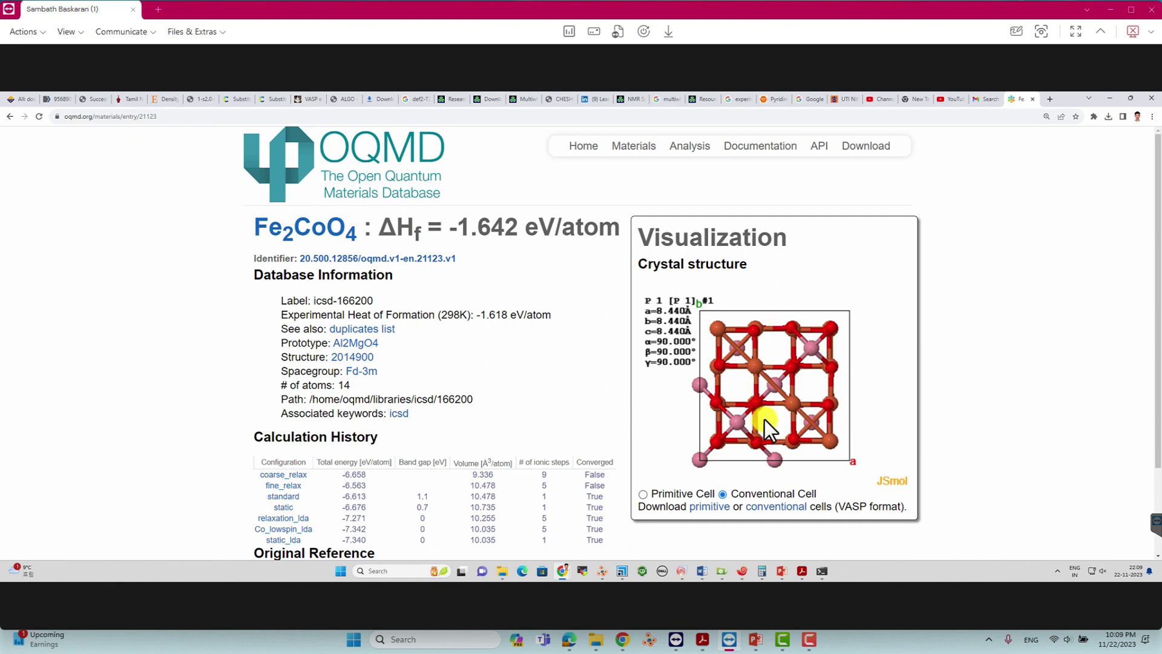
# Rotate the conventional crystal structure, switch the visualization to the primitive cell and rotate that as well.
pyautogui.moveTo(775, 445); pyautogui.dragTo(768, 387)
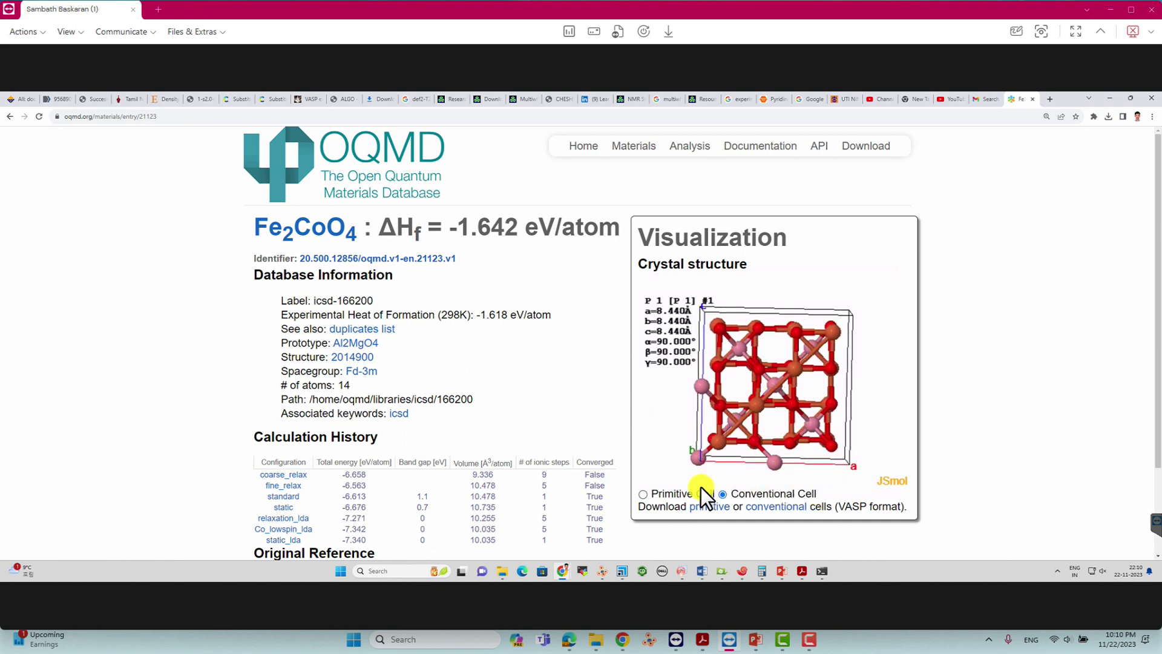
pyautogui.click(644, 495)
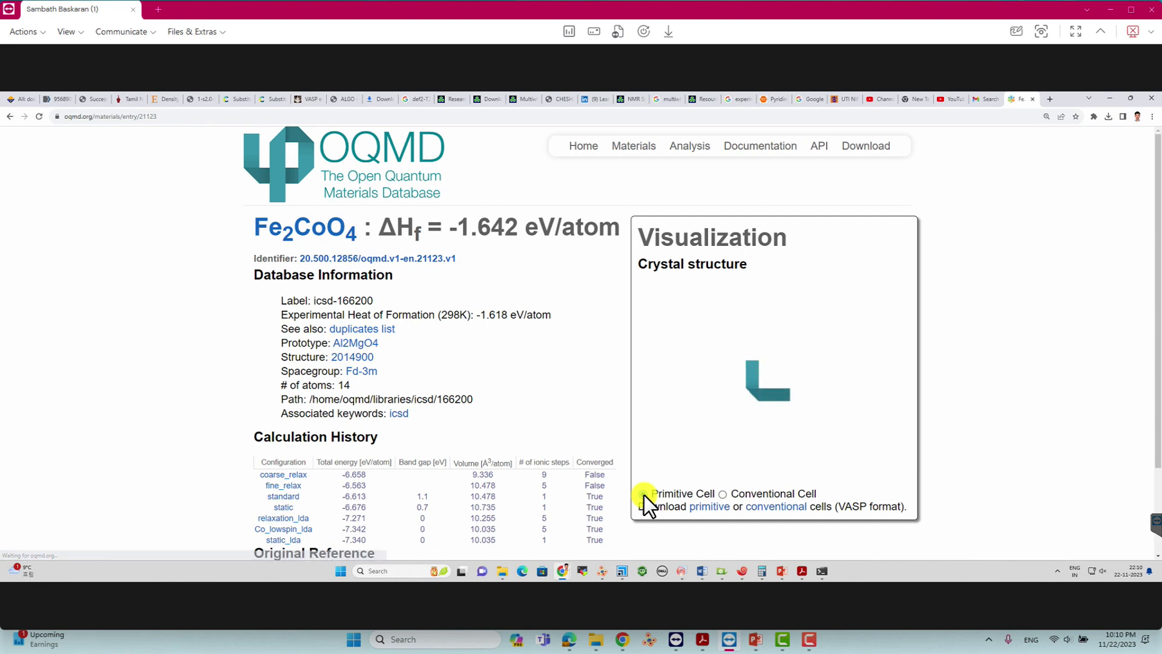
pyautogui.moveTo(761, 419); pyautogui.dragTo(799, 381)
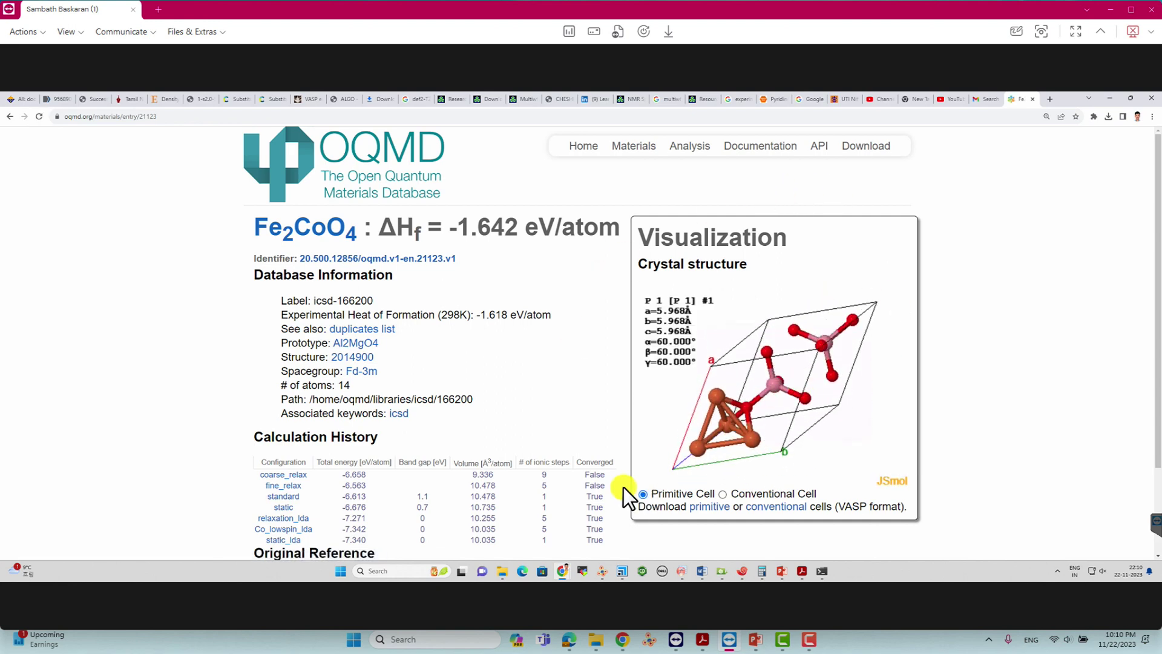
# Open the primitive cell data in VASP format and copy the entire text.
pyautogui.click(708, 507)
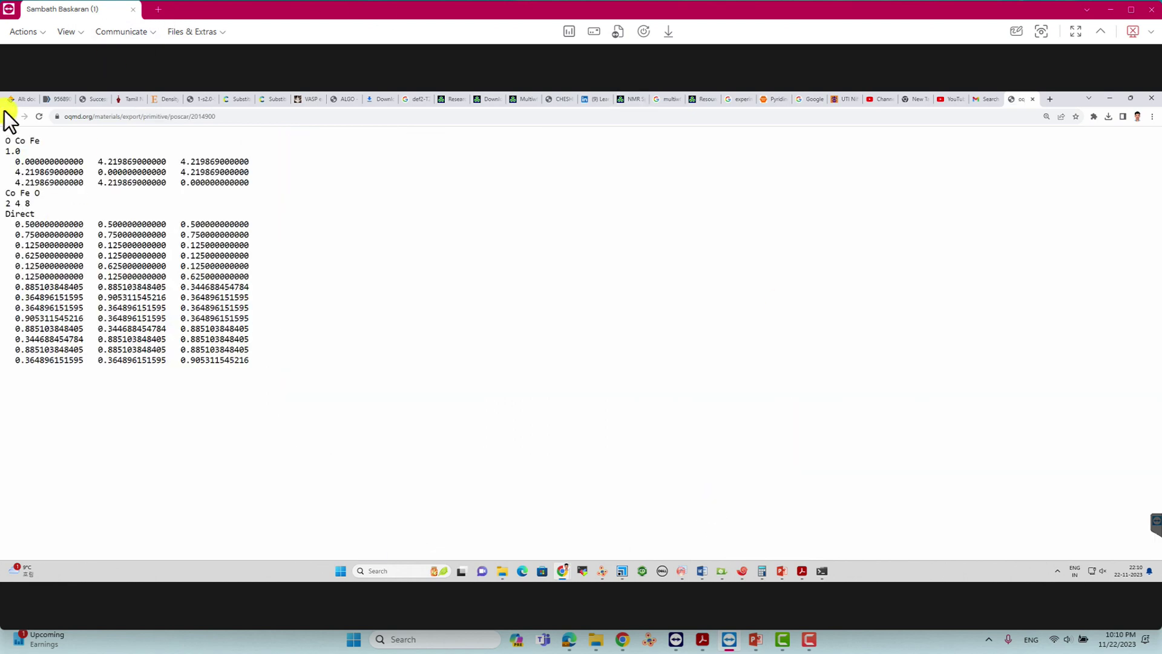
pyautogui.moveTo(250, 363); pyautogui.dragTo(5, 135)
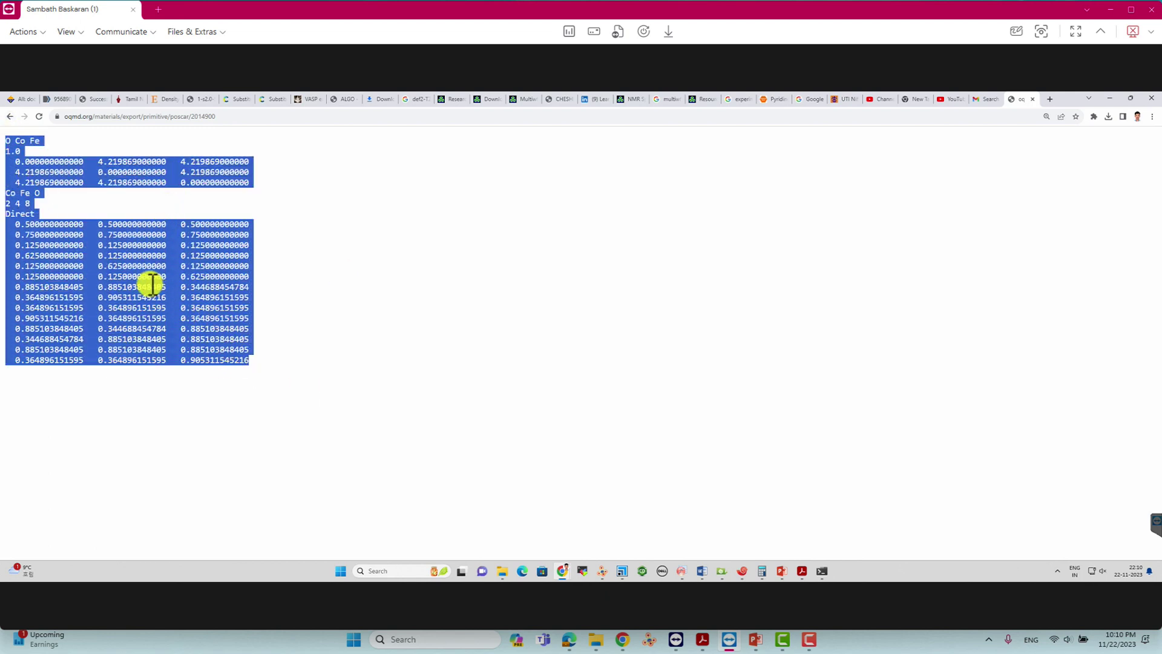
pyautogui.rightClick(129, 256)
pyautogui.click(144, 261)
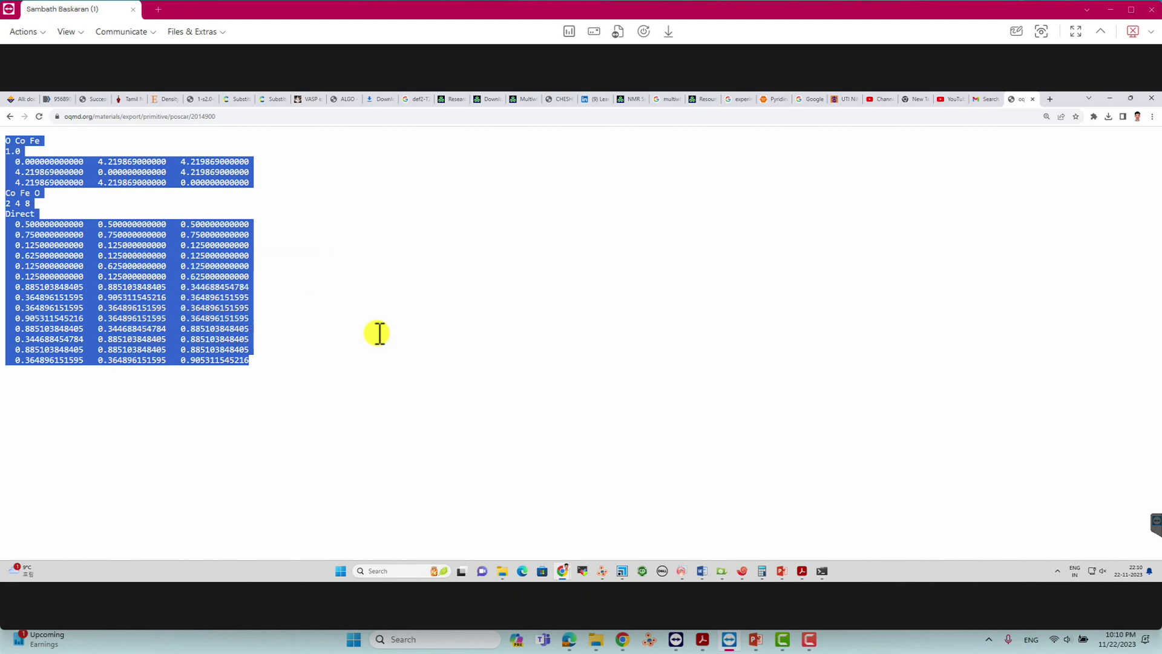
pyautogui.click(376, 332)
# Create a new text document on the remote desktop, open it and paste the copied structure data.
pyautogui.click(1106, 100)
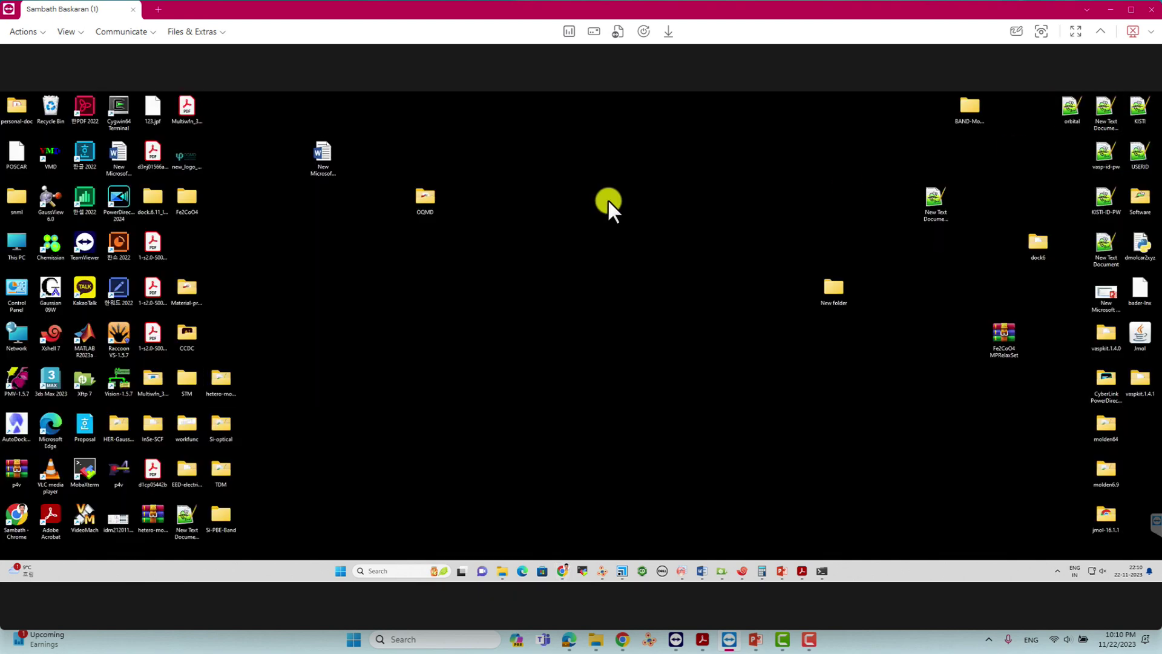
pyautogui.rightClick(607, 199)
pyautogui.moveTo(633, 274)
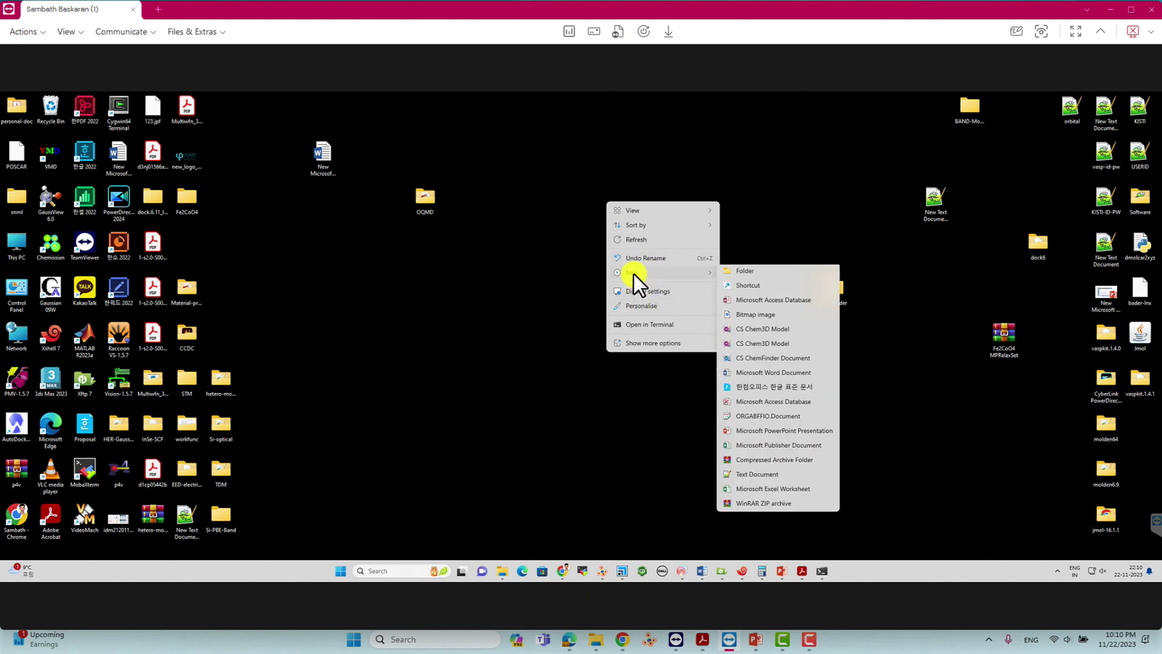
pyautogui.click(764, 479)
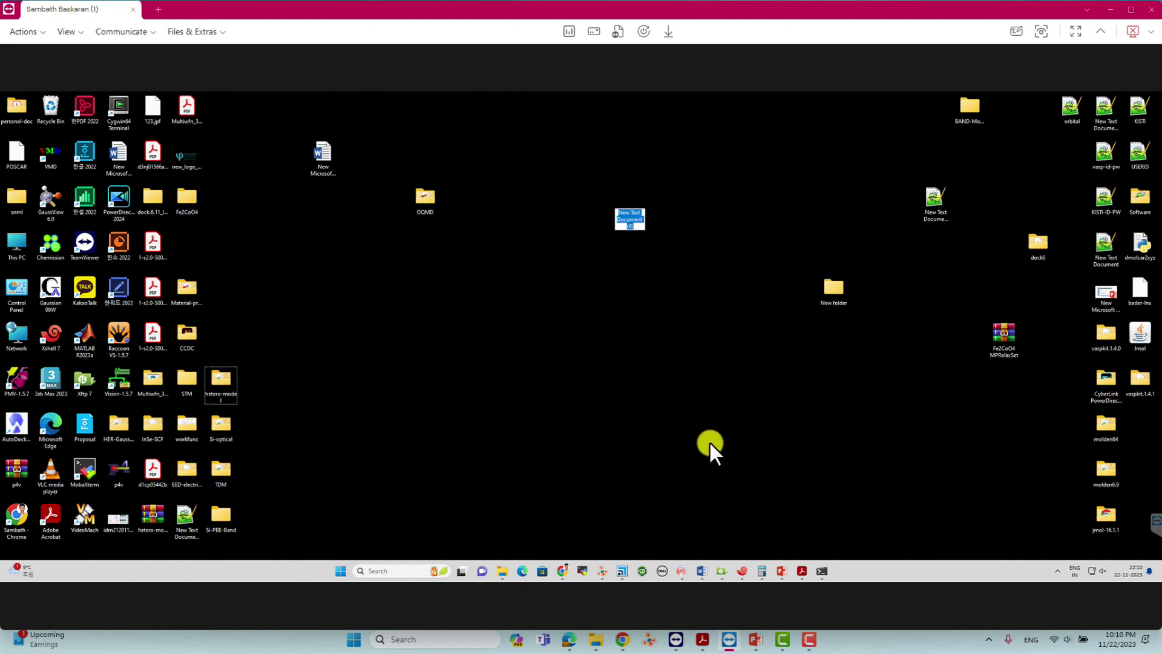
pyautogui.doubleClick(627, 205)
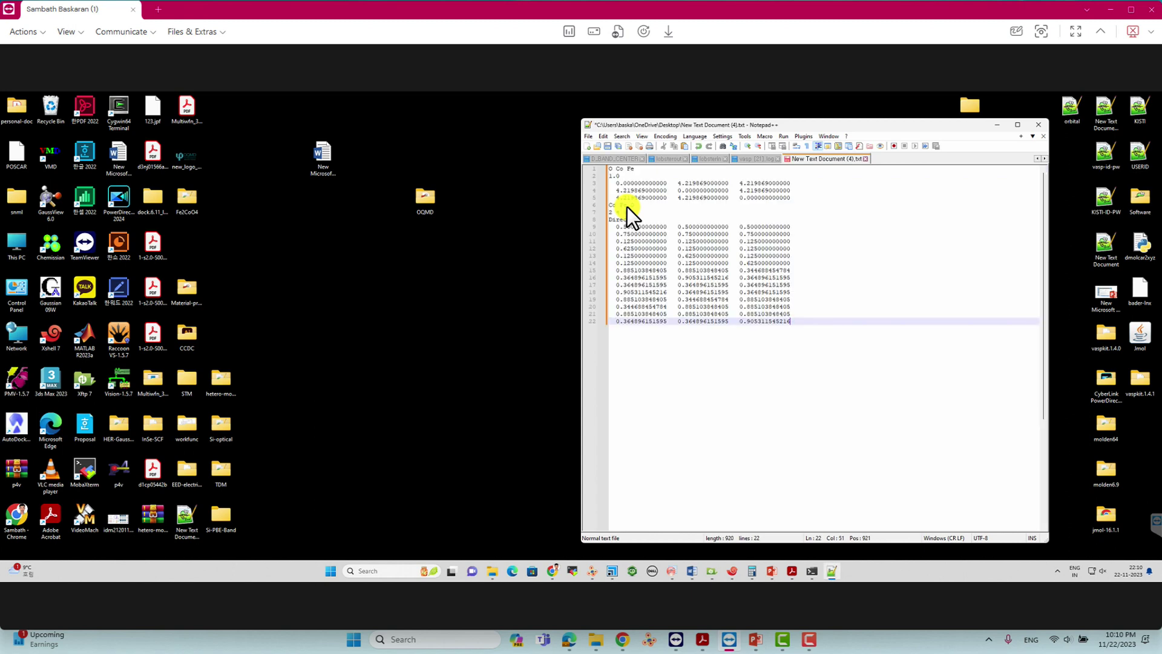
# Start saving the document as a new file, creating a Model folder on the Desktop with an Fe2CoO4 subfolder inside it.
pyautogui.click(587, 136)
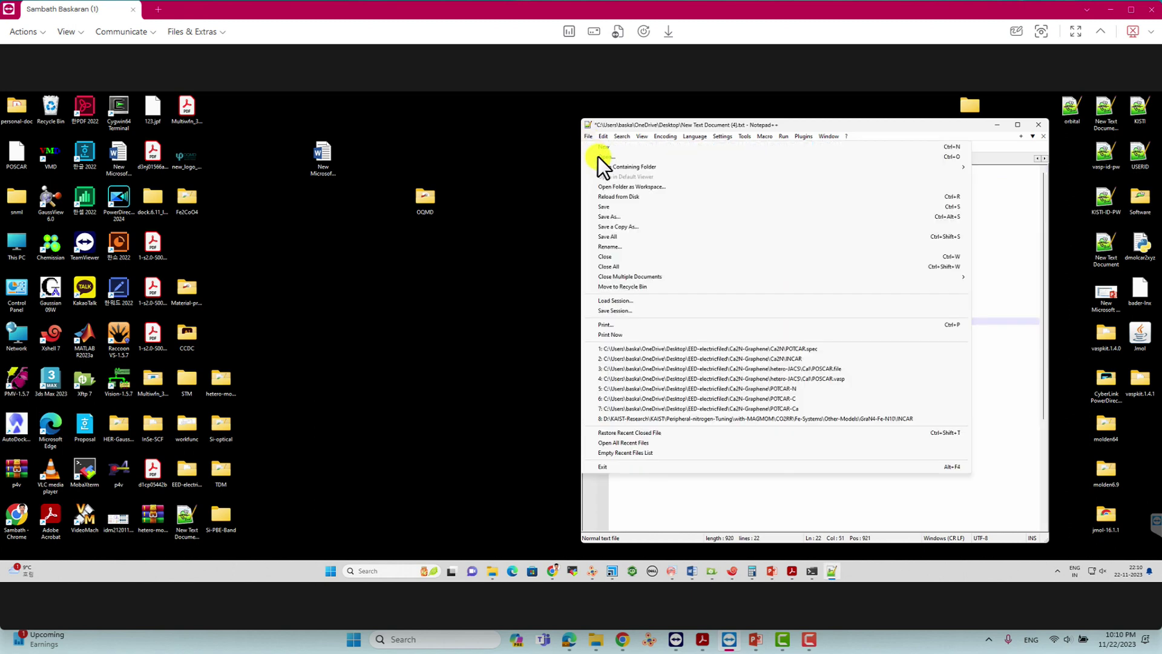
pyautogui.click(614, 218)
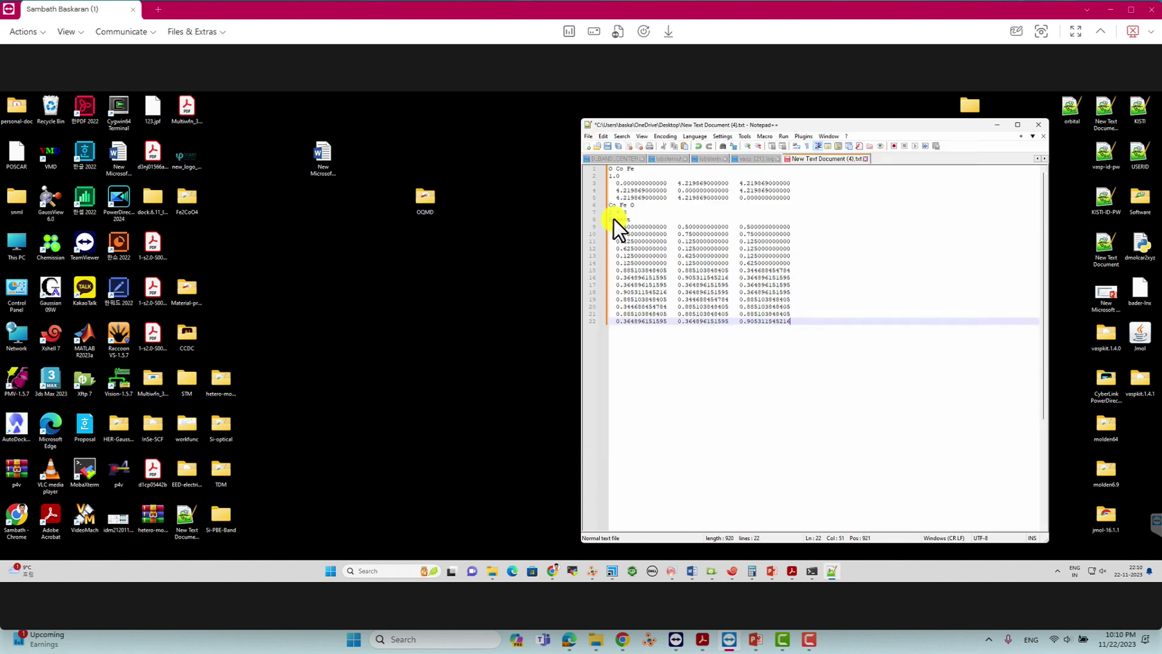
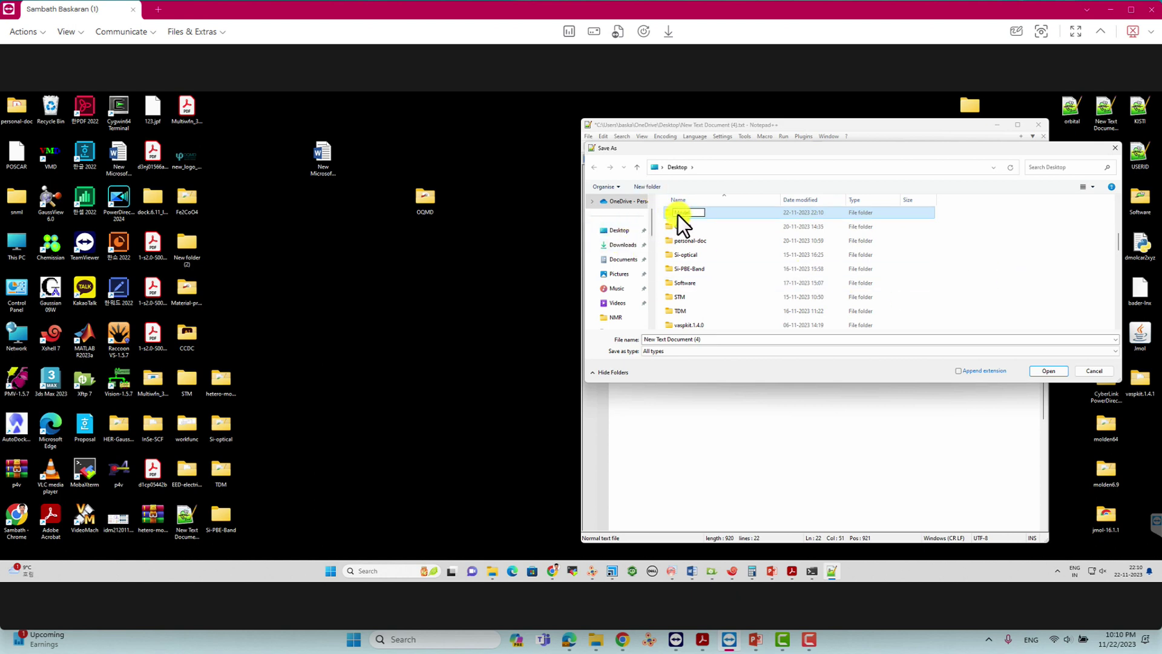
pyautogui.press('Return')
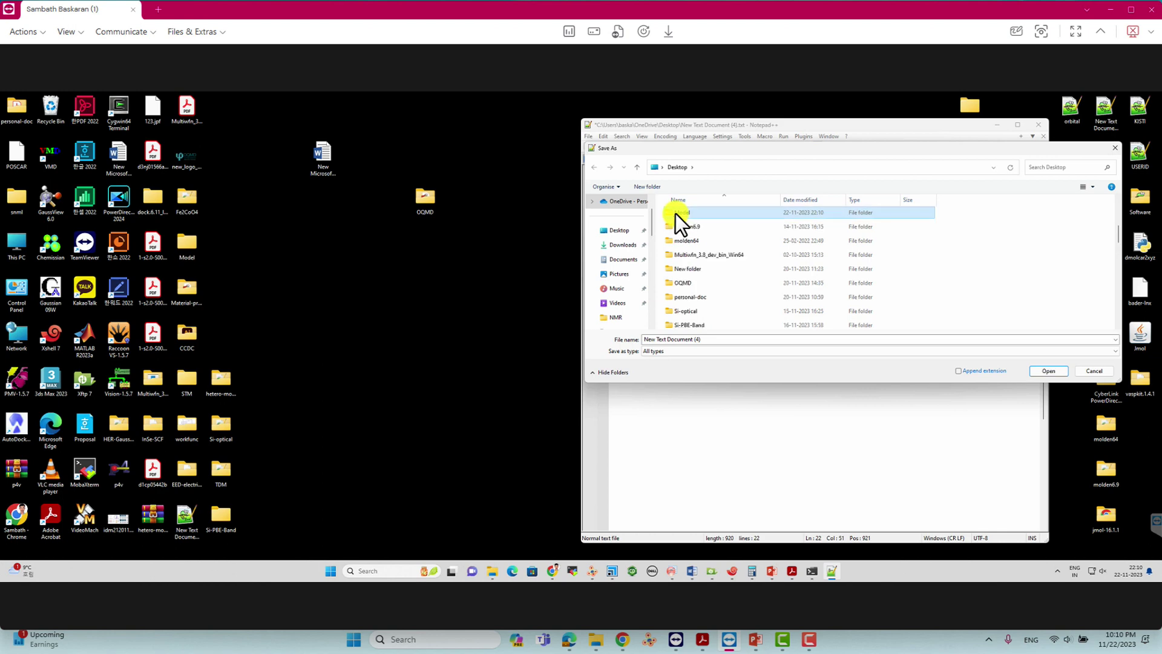
pyautogui.doubleClick(675, 213)
pyautogui.click(656, 187)
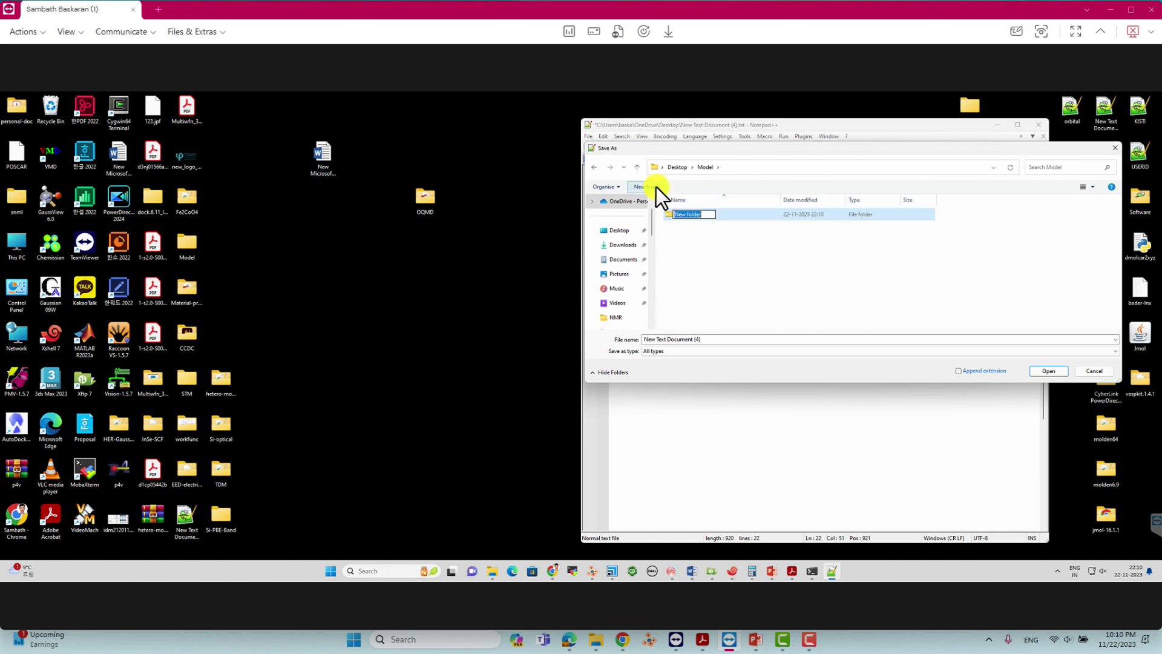
pyautogui.write('Fe2CoO4')
pyautogui.press('Return')
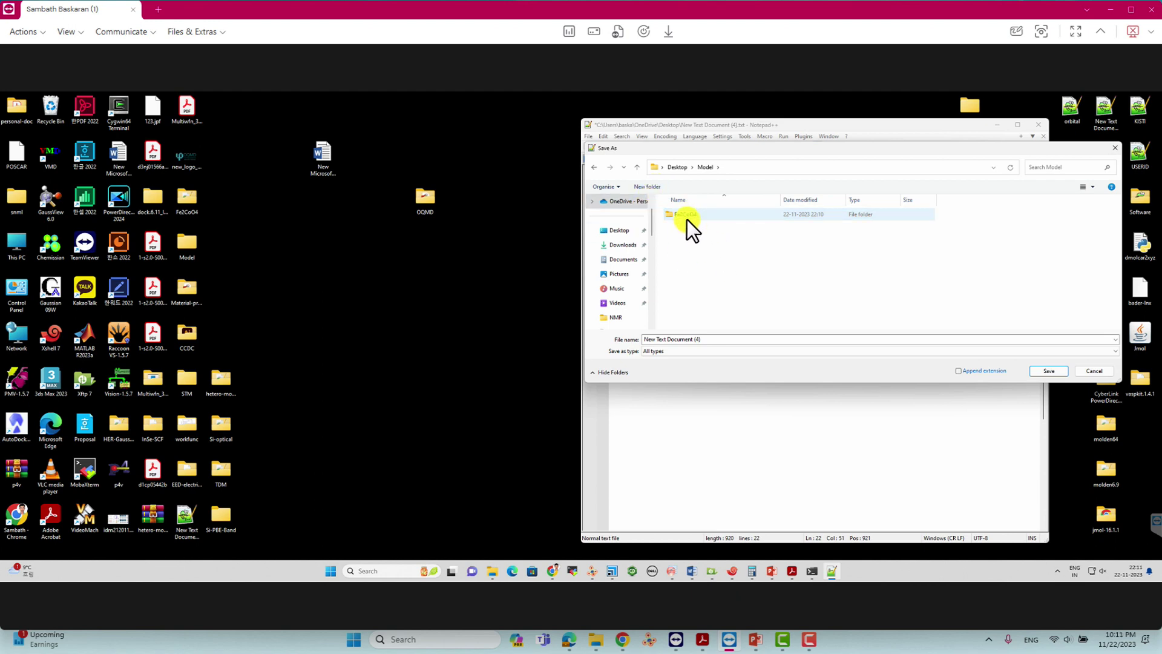
# Save the document in the Fe2CoO4 subfolder under the file name POSCAR1.file.
pyautogui.doubleClick(685, 216)
pyautogui.click(746, 340)
pyautogui.write('POSCAR')
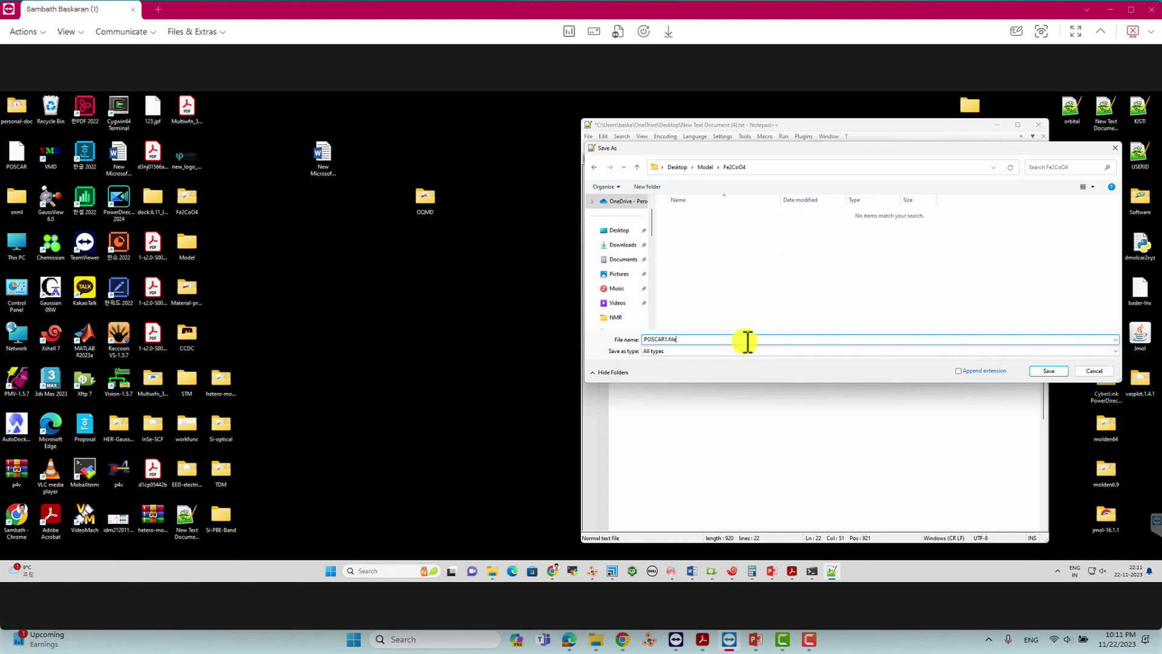
pyautogui.write('1.file')
pyautogui.press('Return')
pyautogui.click(290, 435)
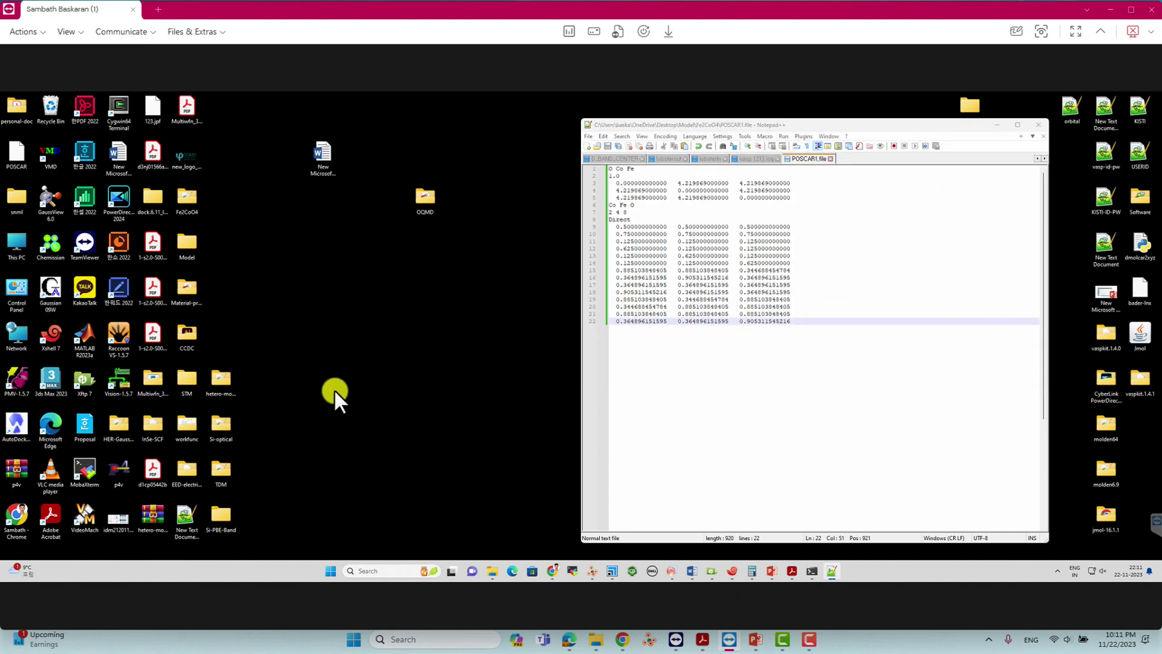
# Open the Fe2CoO4 subfolder of the desktop Model folder and rename the saved file as POSCAR1, without an extension.
pyautogui.doubleClick(192, 242)
pyautogui.click(503, 266)
pyautogui.doubleClick(504, 267)
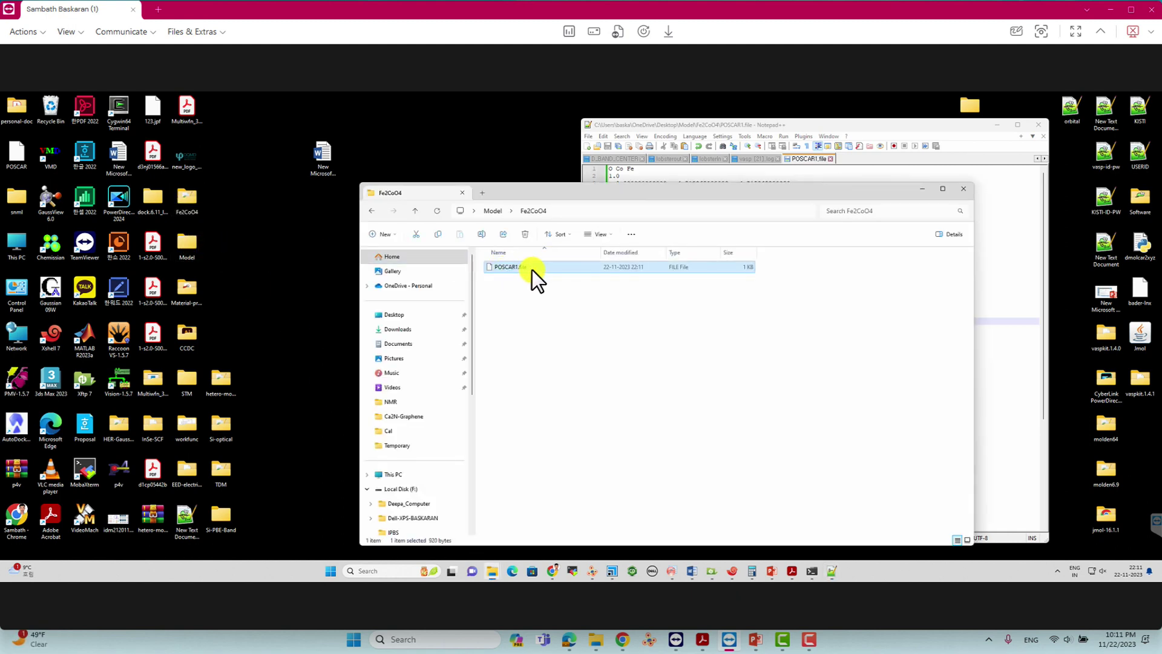
pyautogui.click(531, 268)
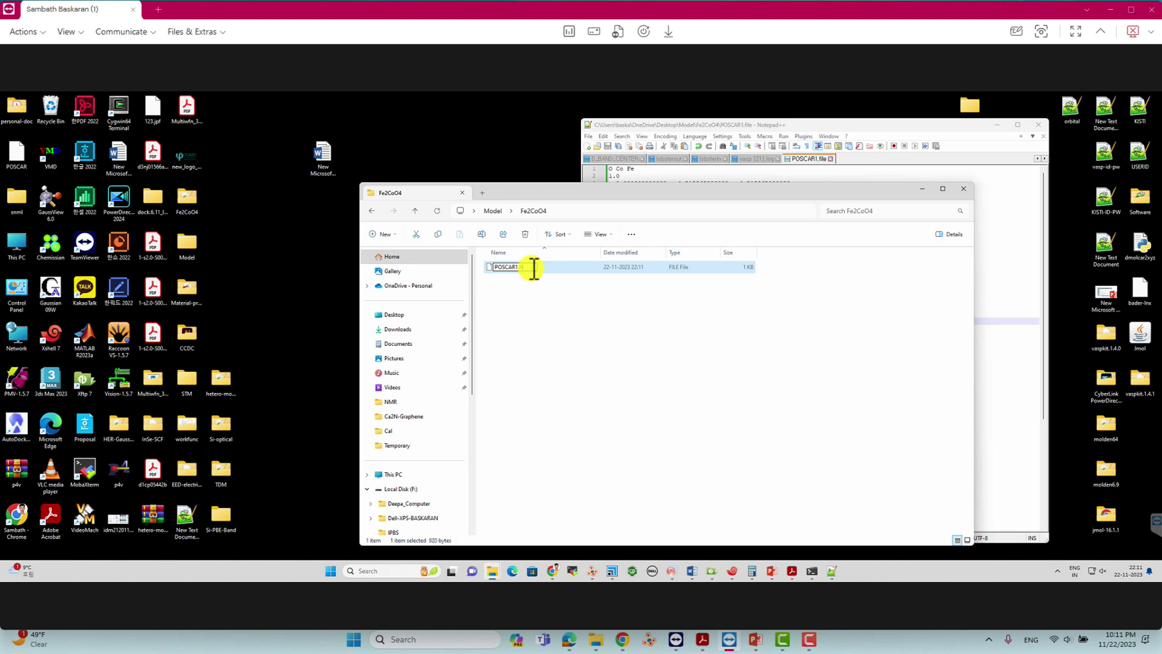
pyautogui.click(557, 347)
pyautogui.click(629, 337)
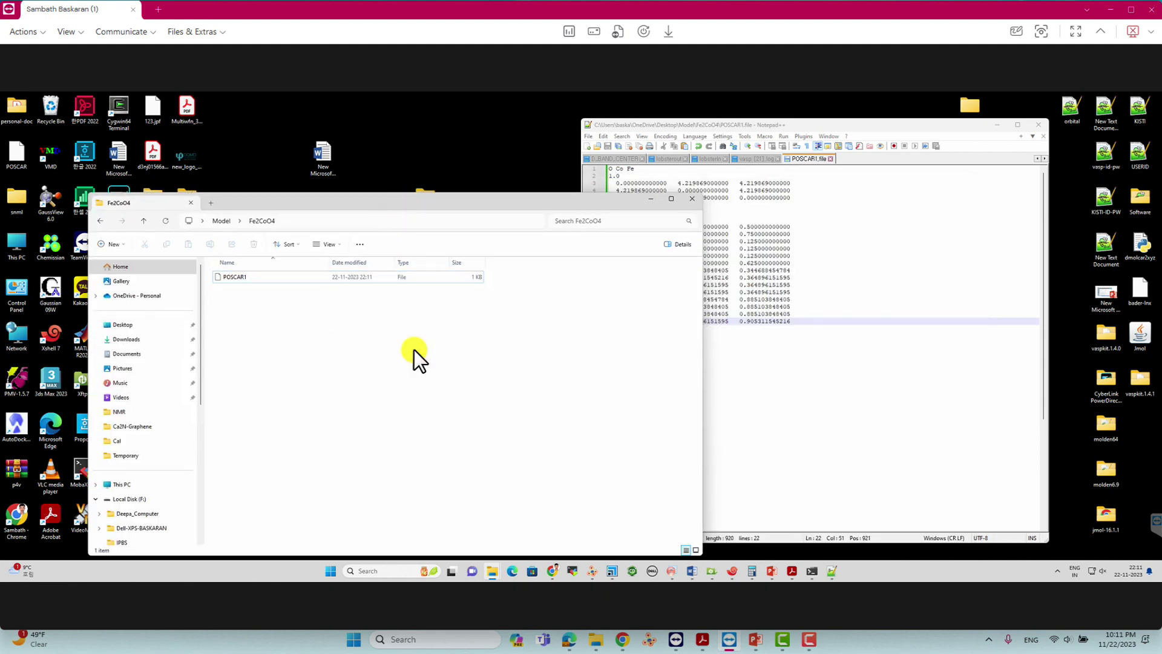
# Close the POSCAR1.file document still open in Notepad++ and minimize the editor.
pyautogui.click(920, 384)
pyautogui.click(665, 369)
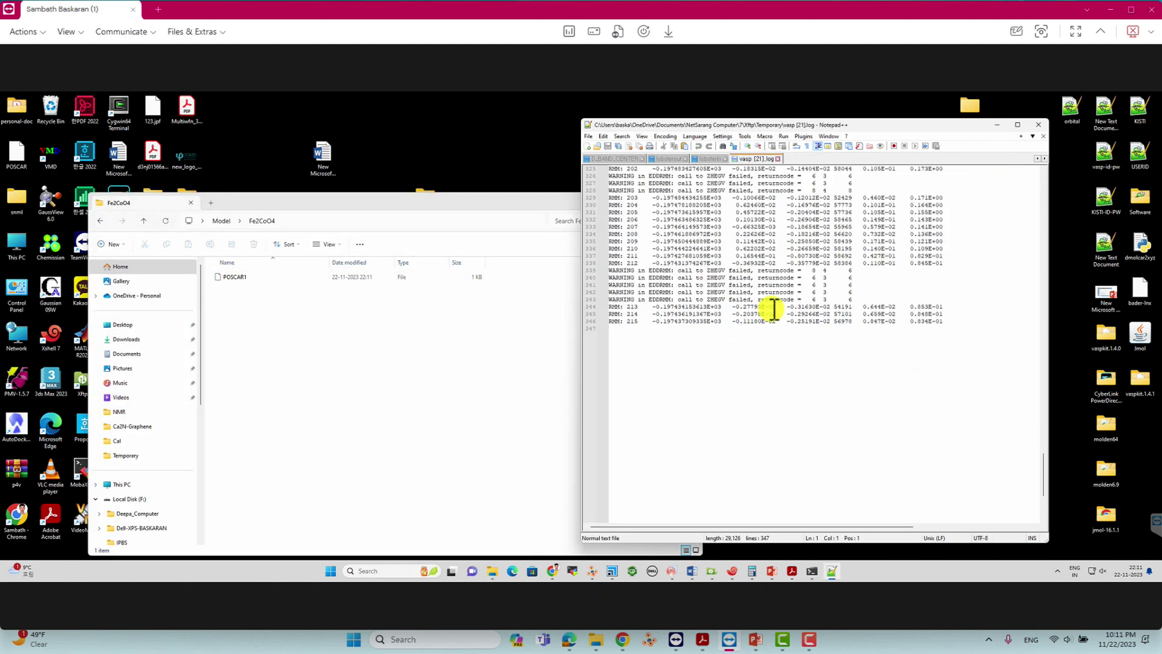
pyautogui.click(995, 124)
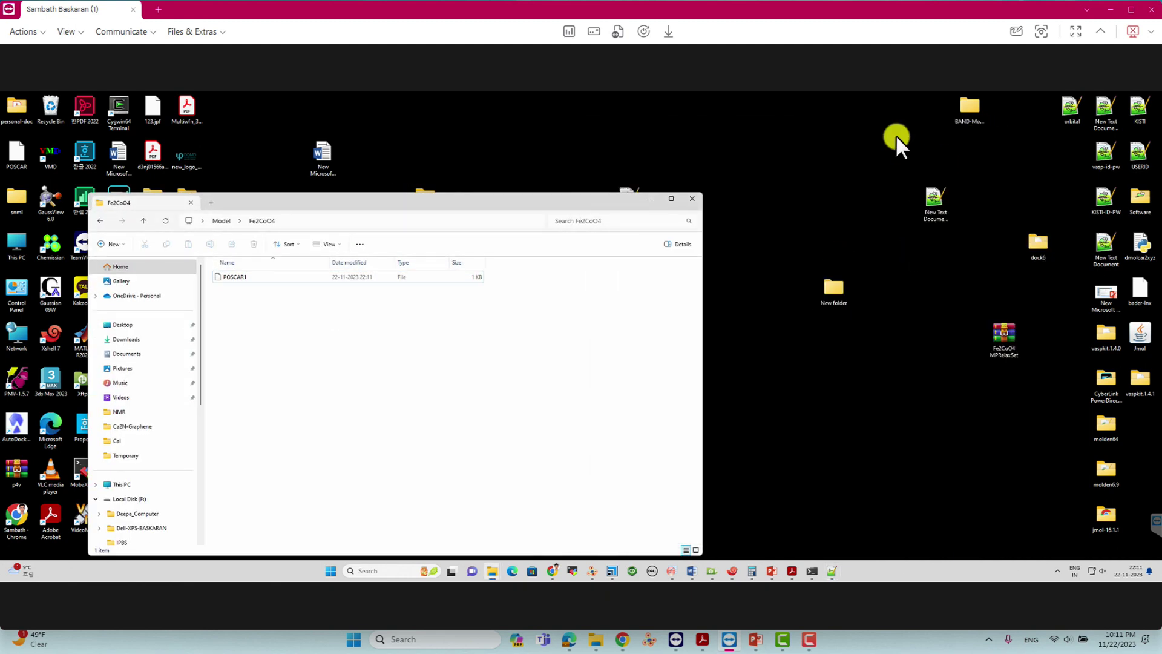
# Return to the OQMD page in Chrome, open the conventional cell data in VASP format and copy the entire text.
pyautogui.moveTo(590, 569)
pyautogui.moveTo(555, 569)
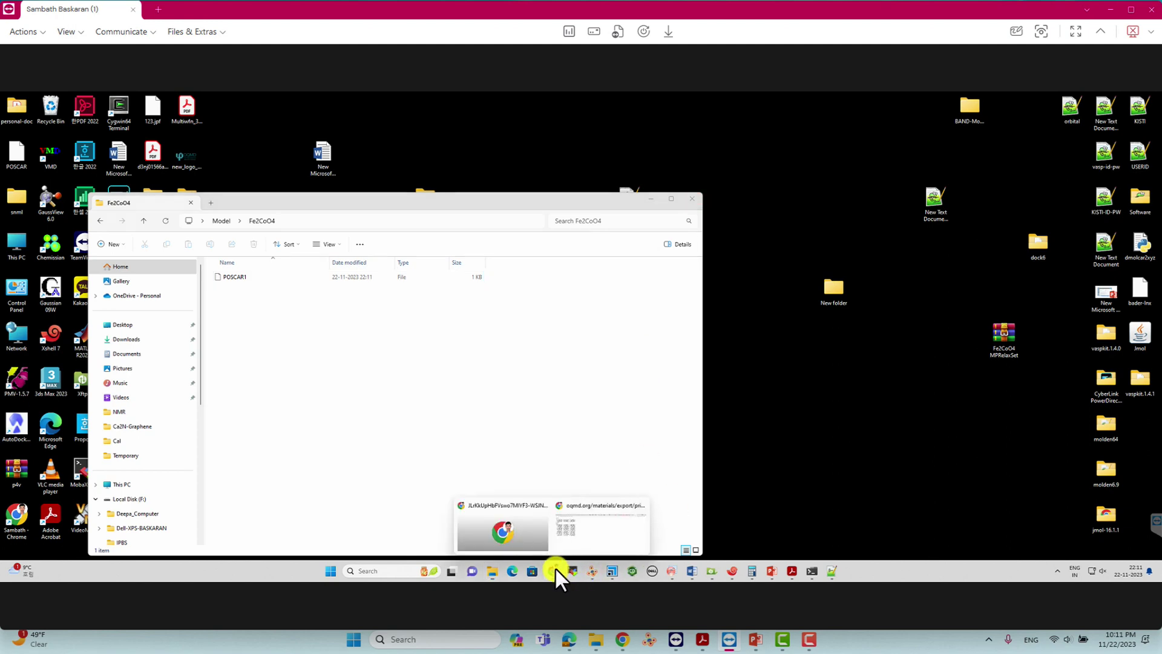
pyautogui.click(605, 536)
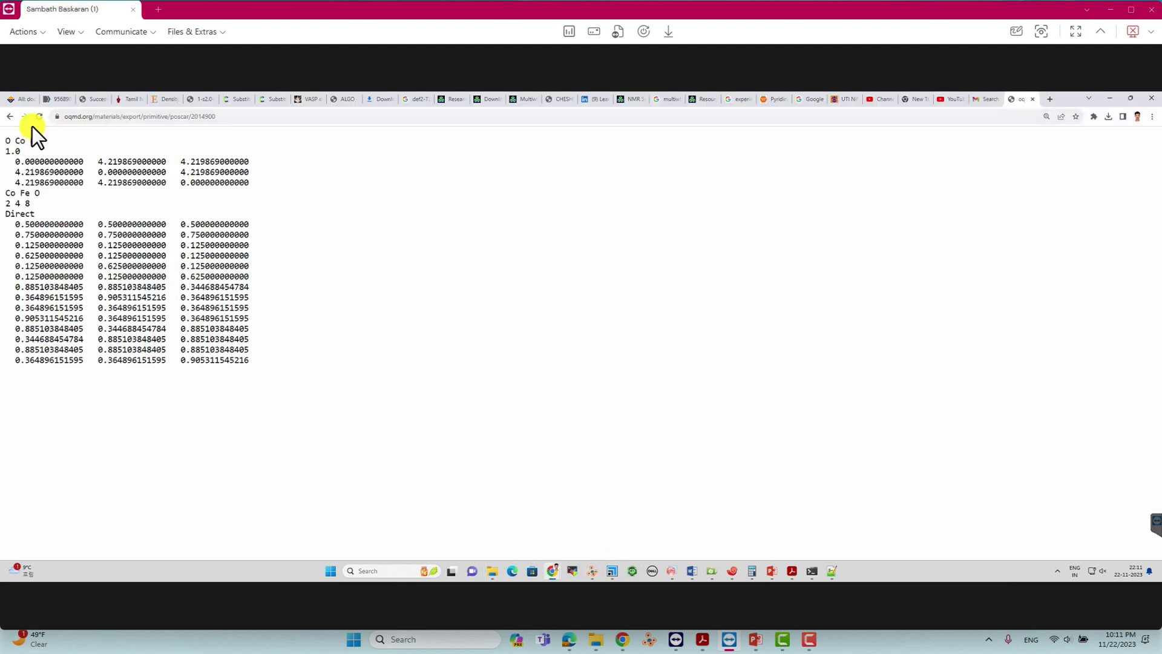
pyautogui.click(9, 116)
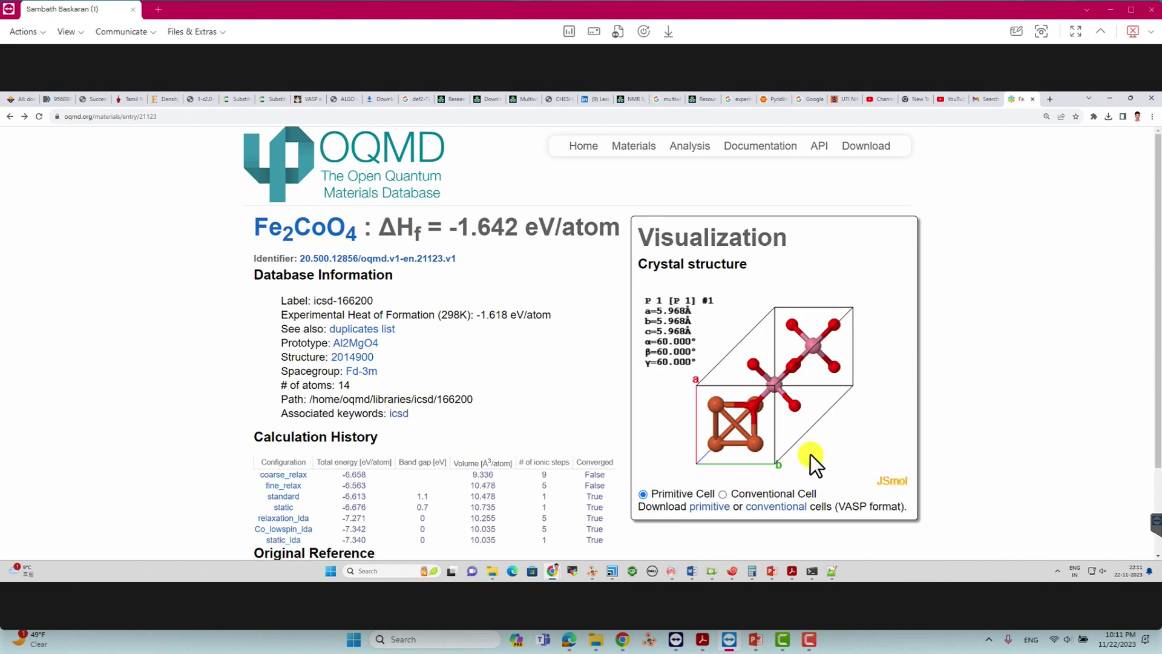
pyautogui.click(776, 506)
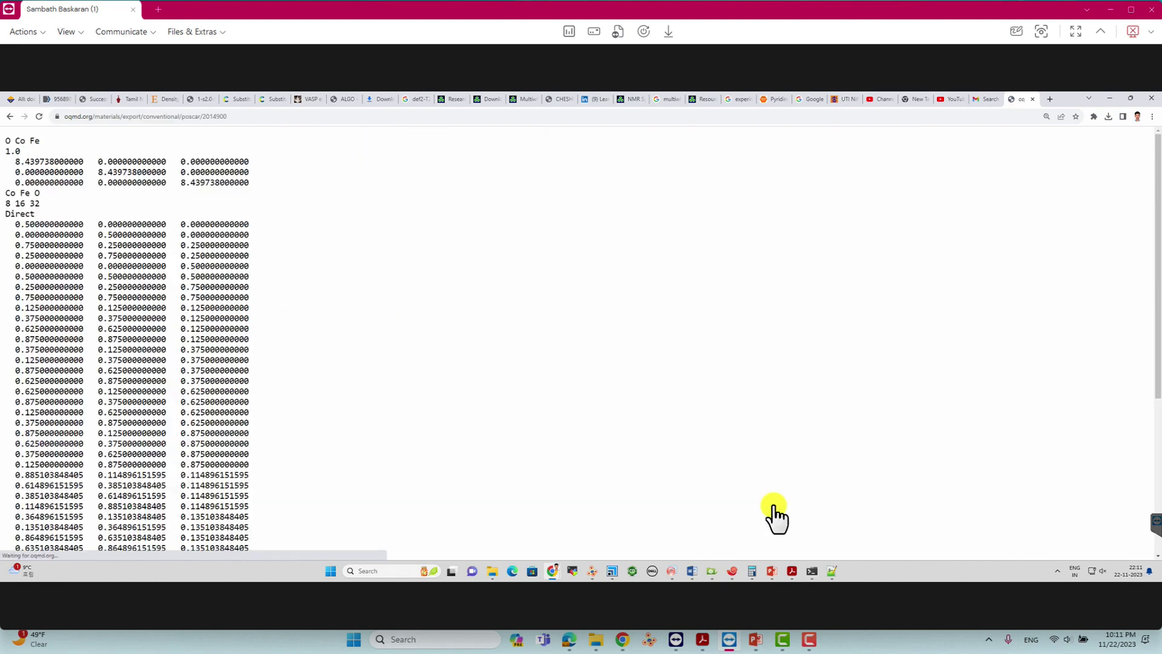
pyautogui.scroll(-4, 252, 261)
pyautogui.scroll(4, 166, 259)
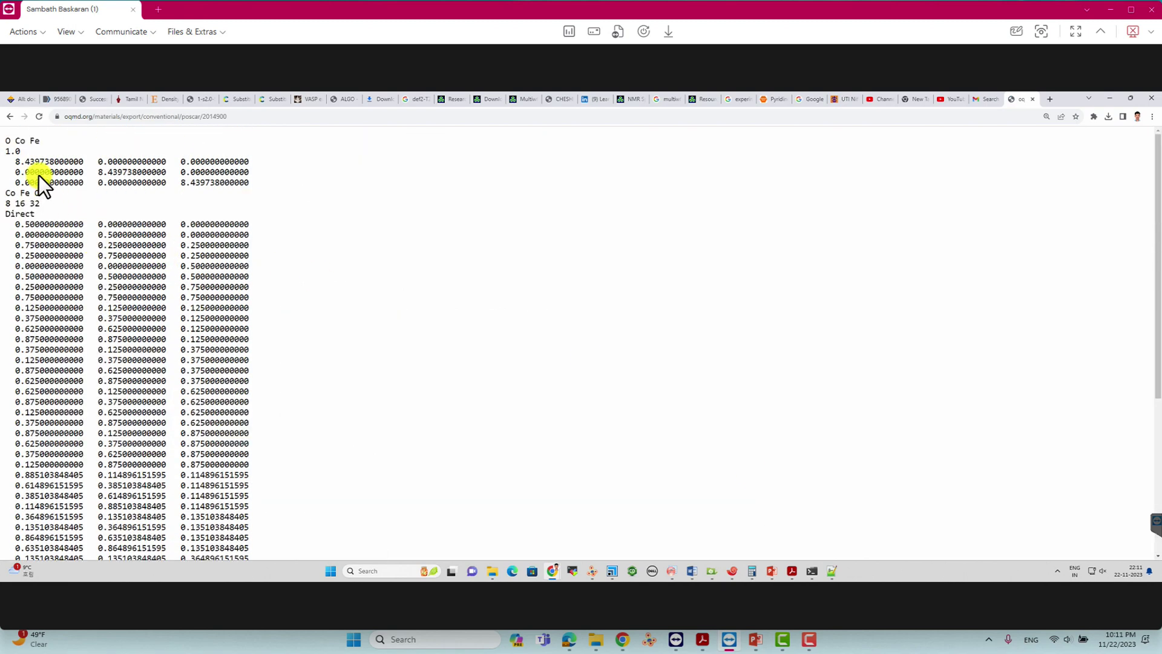
pyautogui.moveTo(8, 140); pyautogui.dragTo(265, 582)
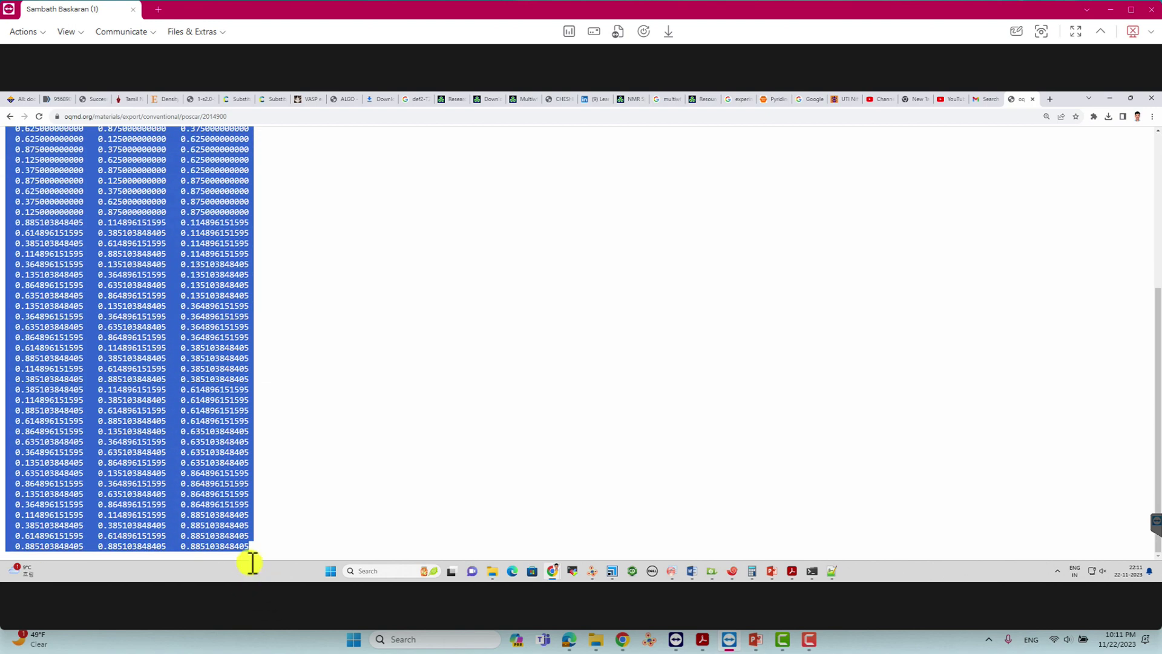
pyautogui.rightClick(184, 371)
pyautogui.click(208, 380)
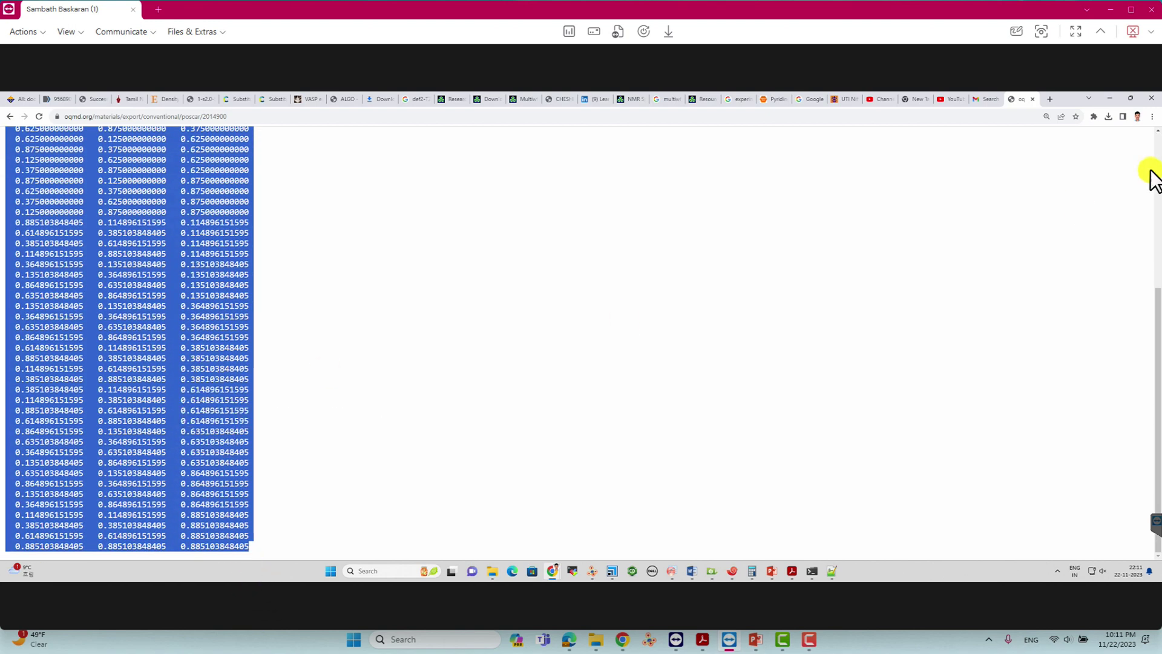
pyautogui.click(1111, 101)
pyautogui.rightClick(321, 390)
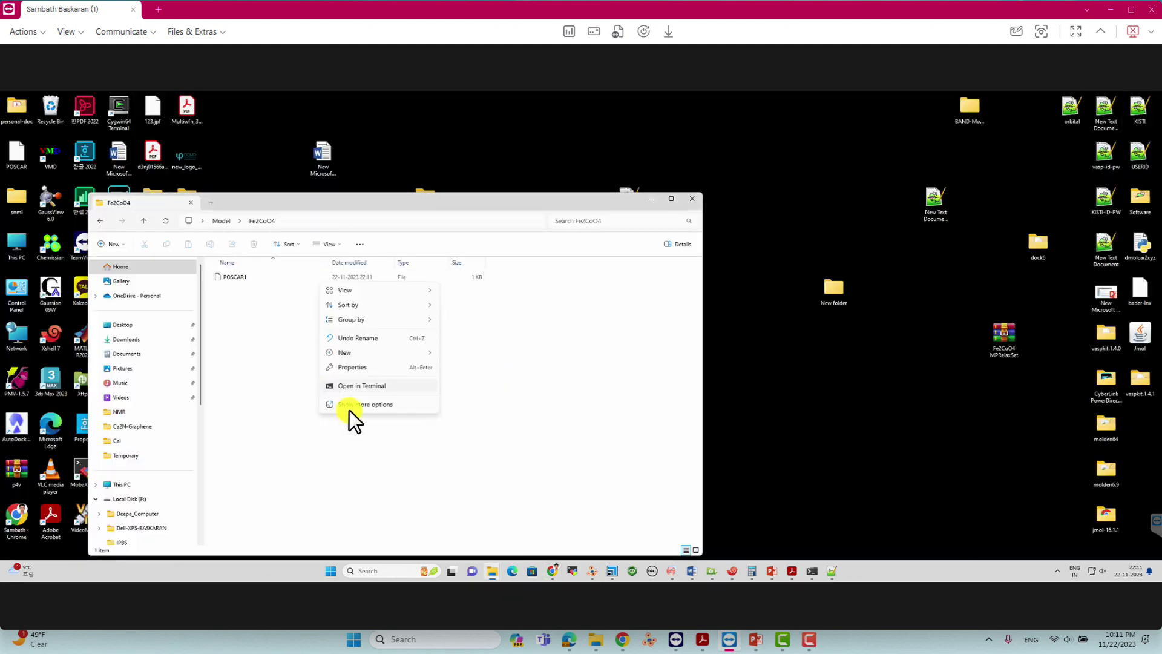
pyautogui.moveTo(347, 354)
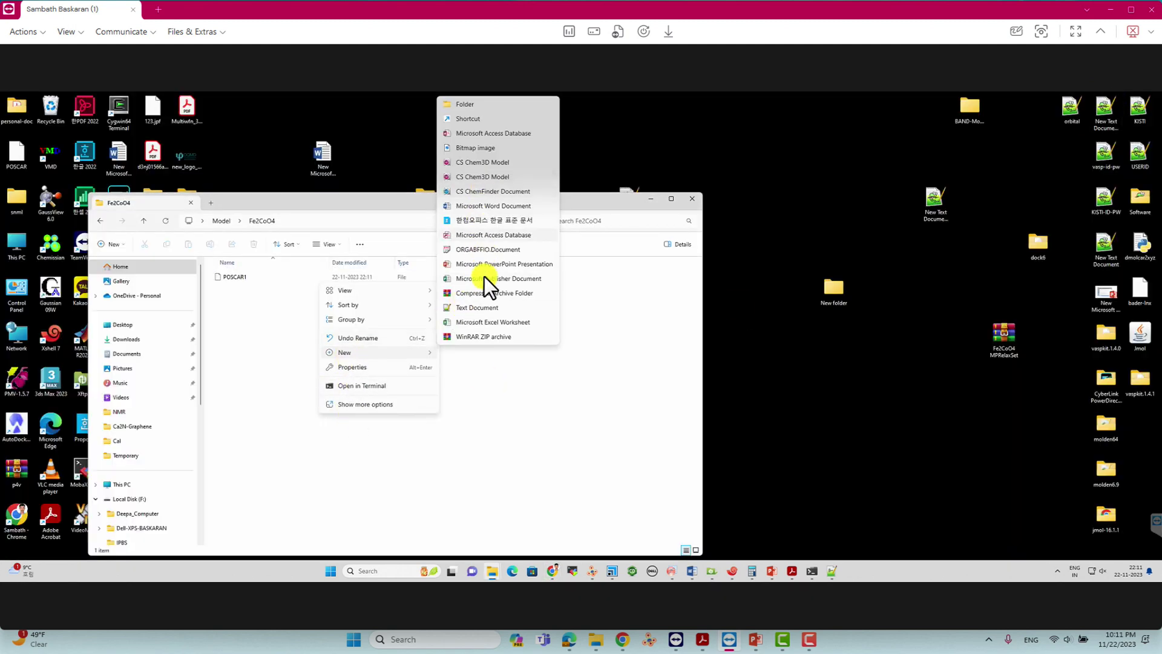
pyautogui.click(478, 308)
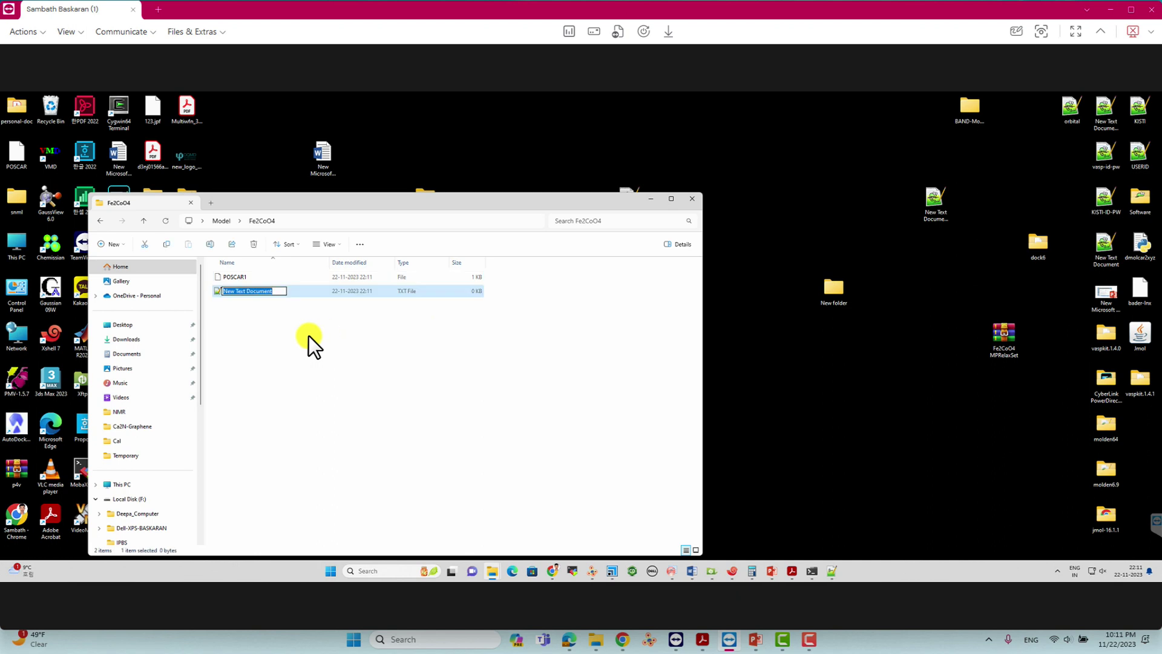
pyautogui.press('Return')
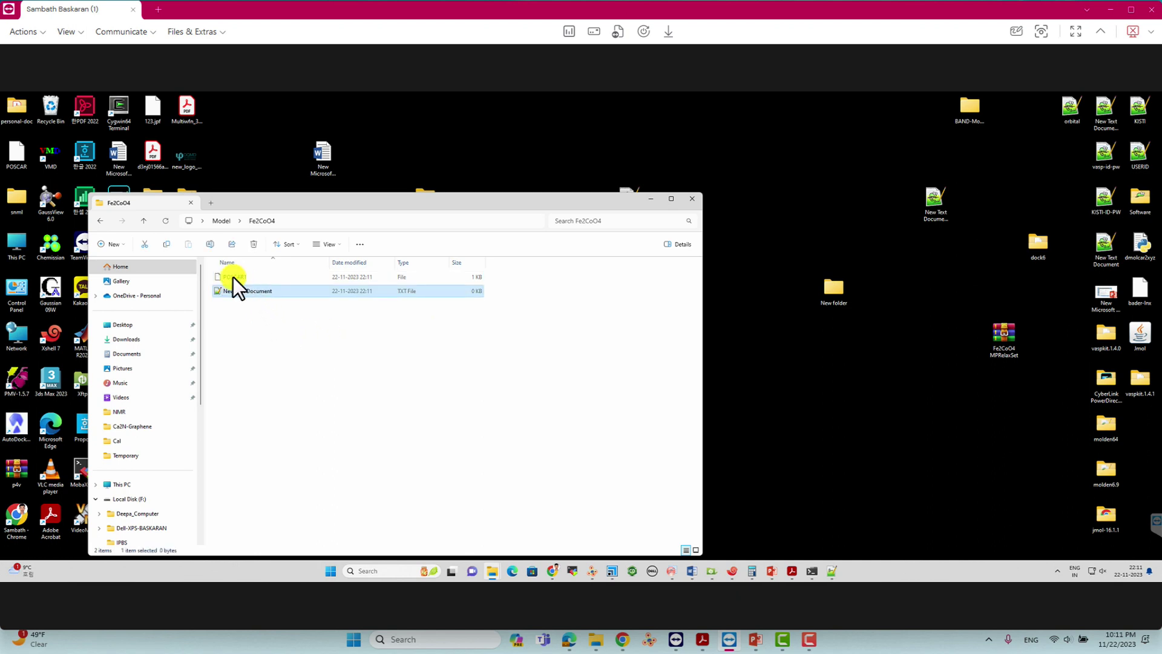
pyautogui.press('Delete')
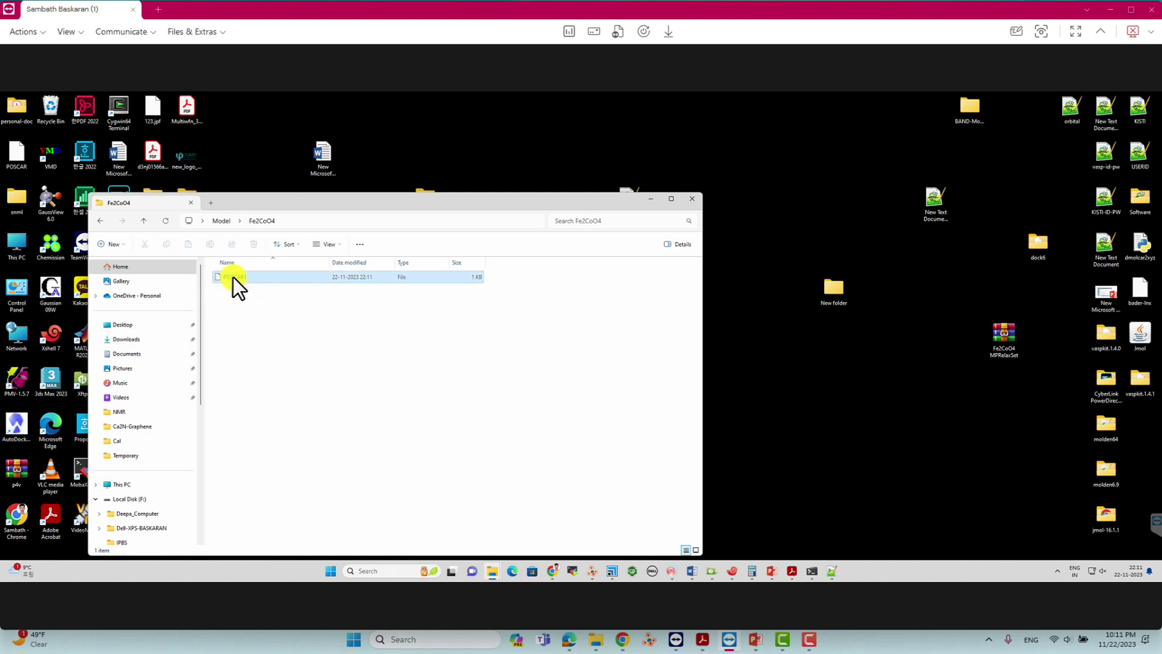
# Duplicate the POSCAR1 file in the Fe2CoO4 folder and rename the copy as POSCAR2.
pyautogui.click(245, 343)
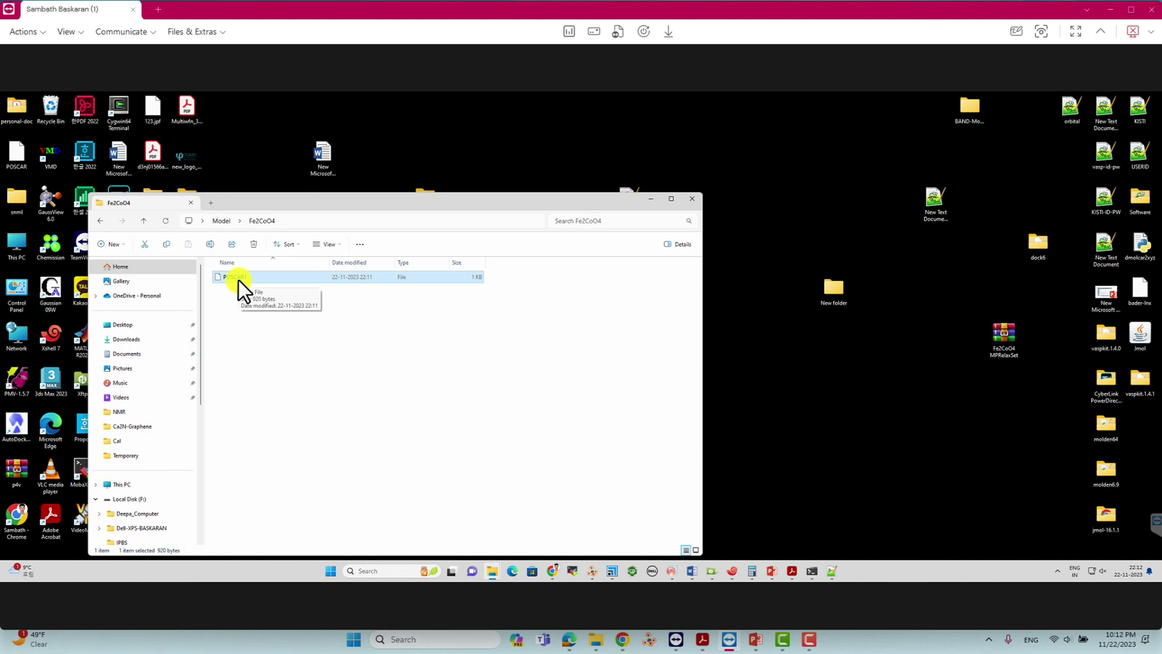
pyautogui.moveTo(239, 281); pyautogui.dragTo(273, 344)
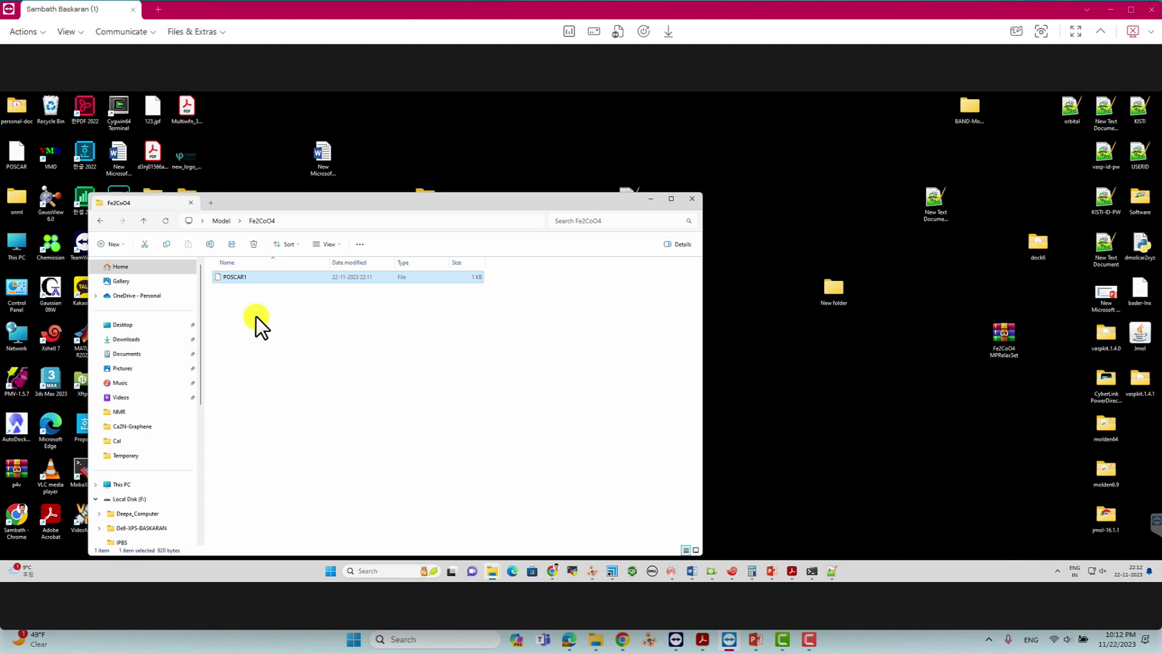
pyautogui.hotkey('ctrl', 'v')
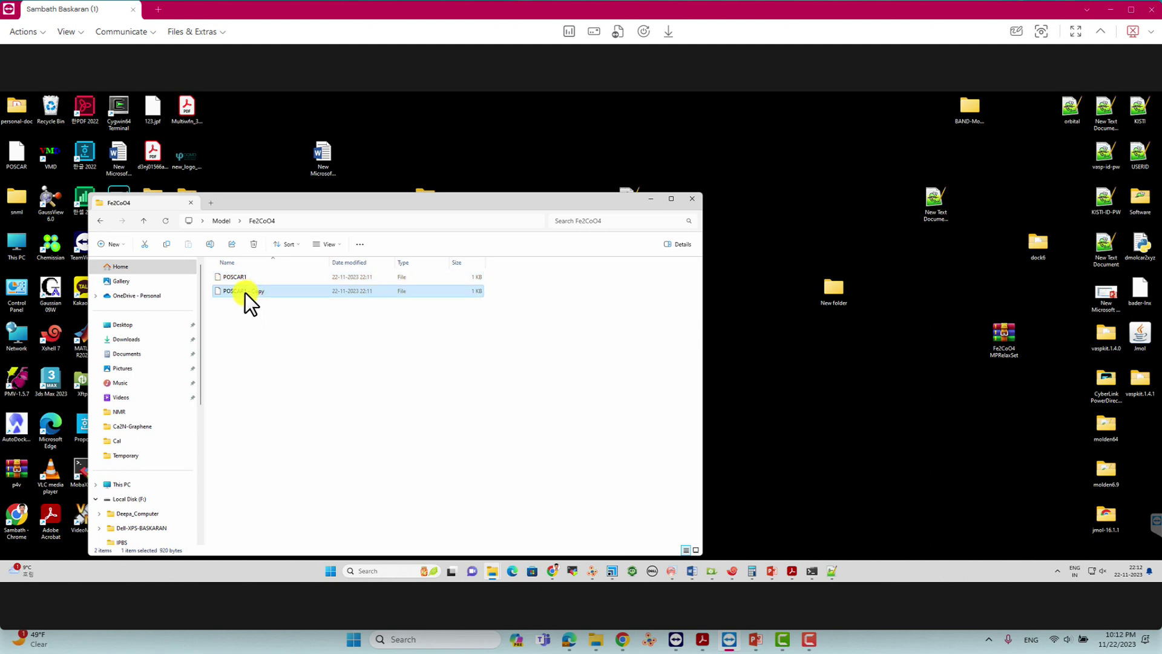
pyautogui.click(244, 292)
pyautogui.write('POSCAR2')
pyautogui.press('Return')
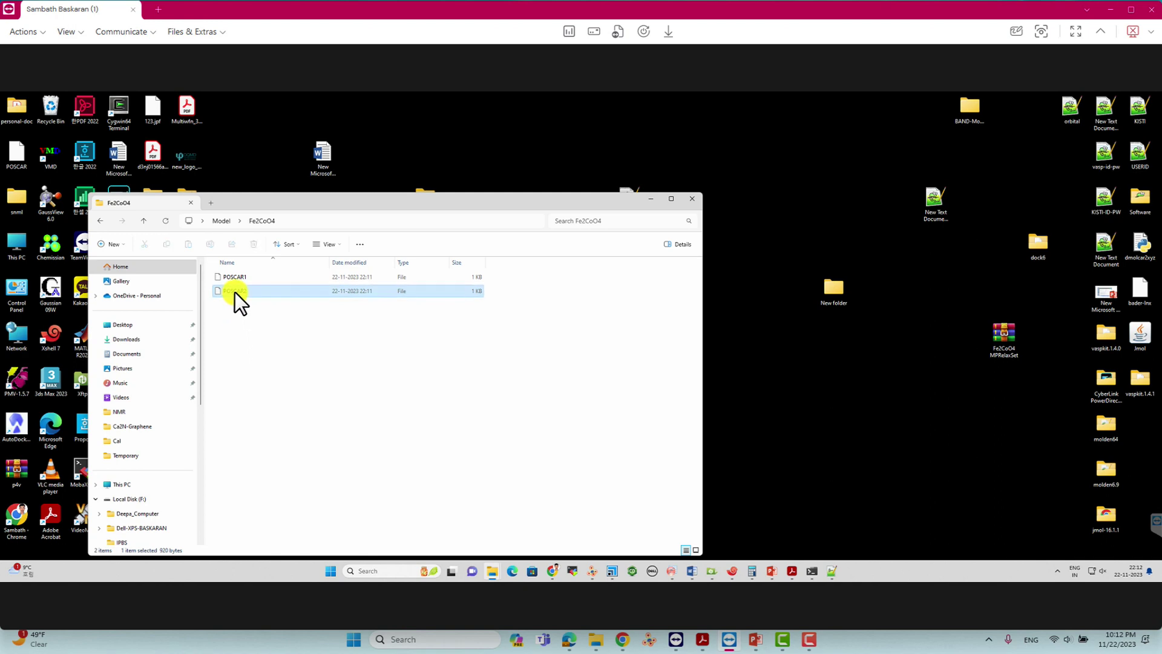
# Open POSCAR2 in Notepad++, replace its entire content with the copied conventional cell data and save the file.
pyautogui.rightClick(236, 293)
pyautogui.click(277, 412)
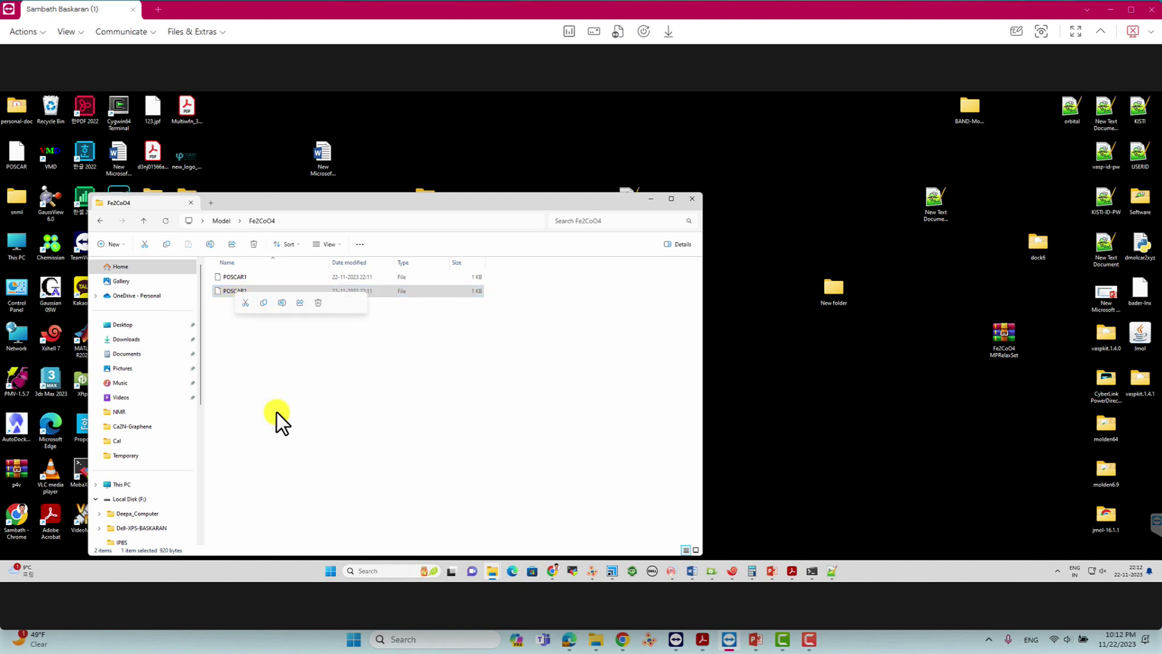
pyautogui.moveTo(802, 325); pyautogui.dragTo(558, 150)
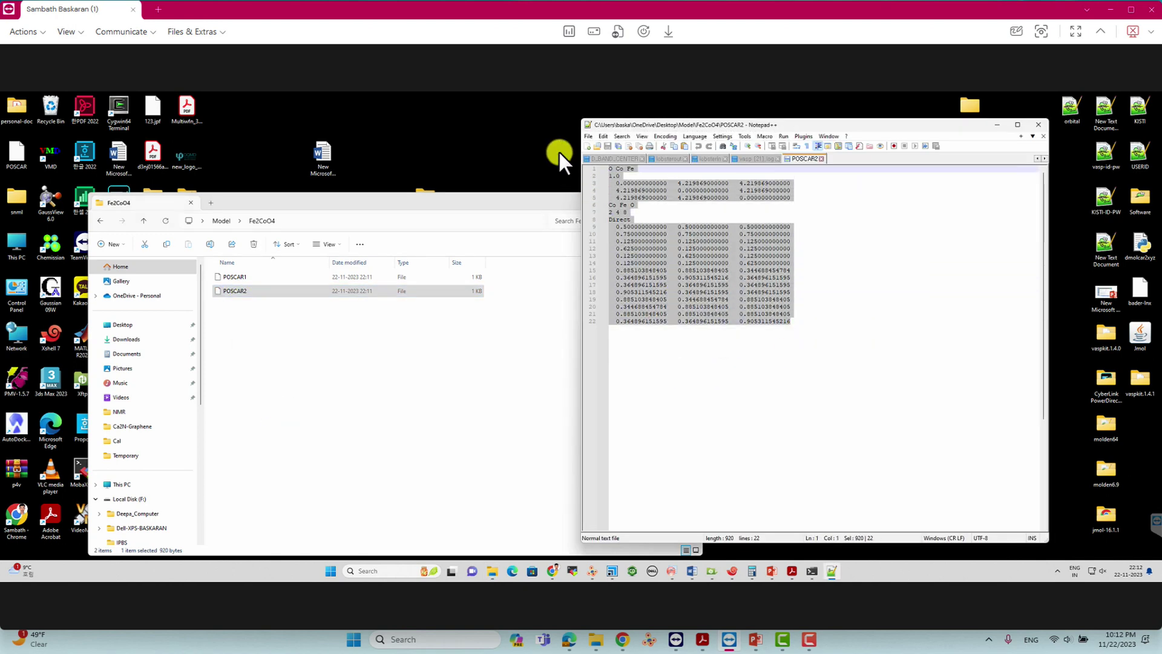
pyautogui.hotkey('ctrl', 'v')
pyautogui.scroll(5, 617, 218)
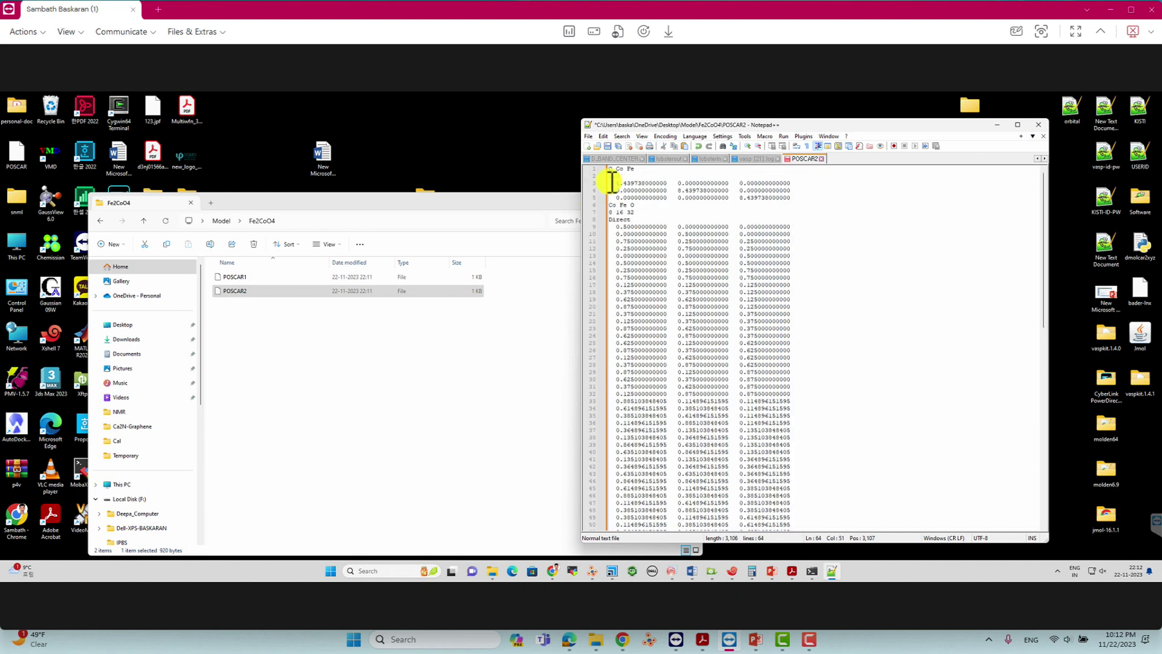
pyautogui.click(606, 146)
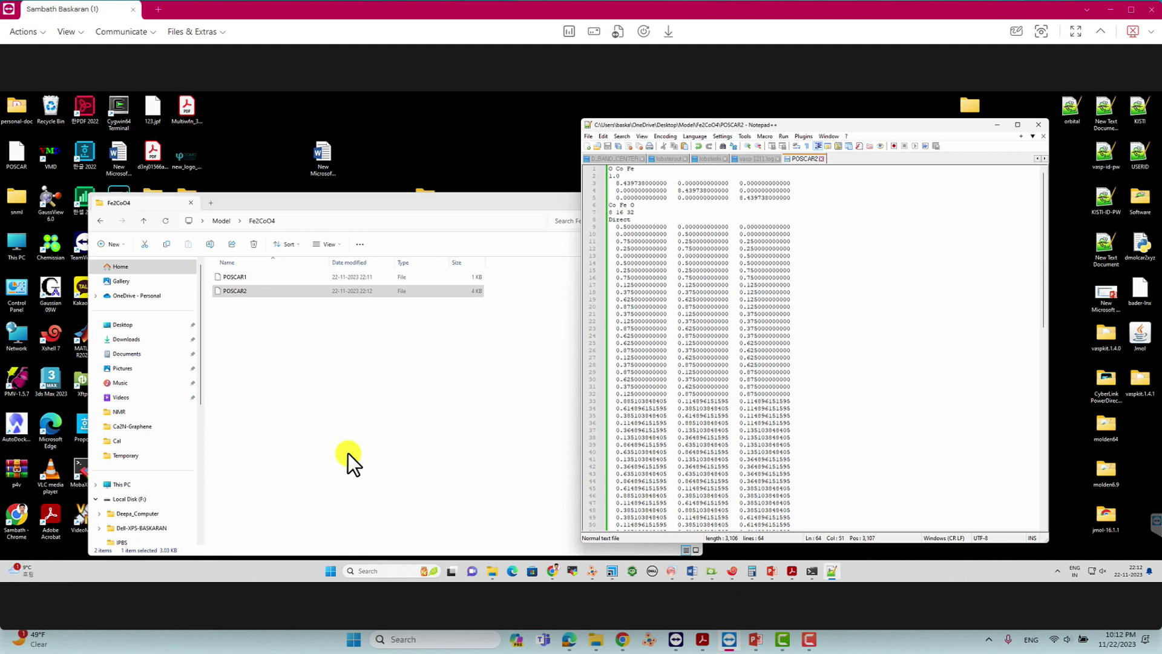
pyautogui.click(997, 124)
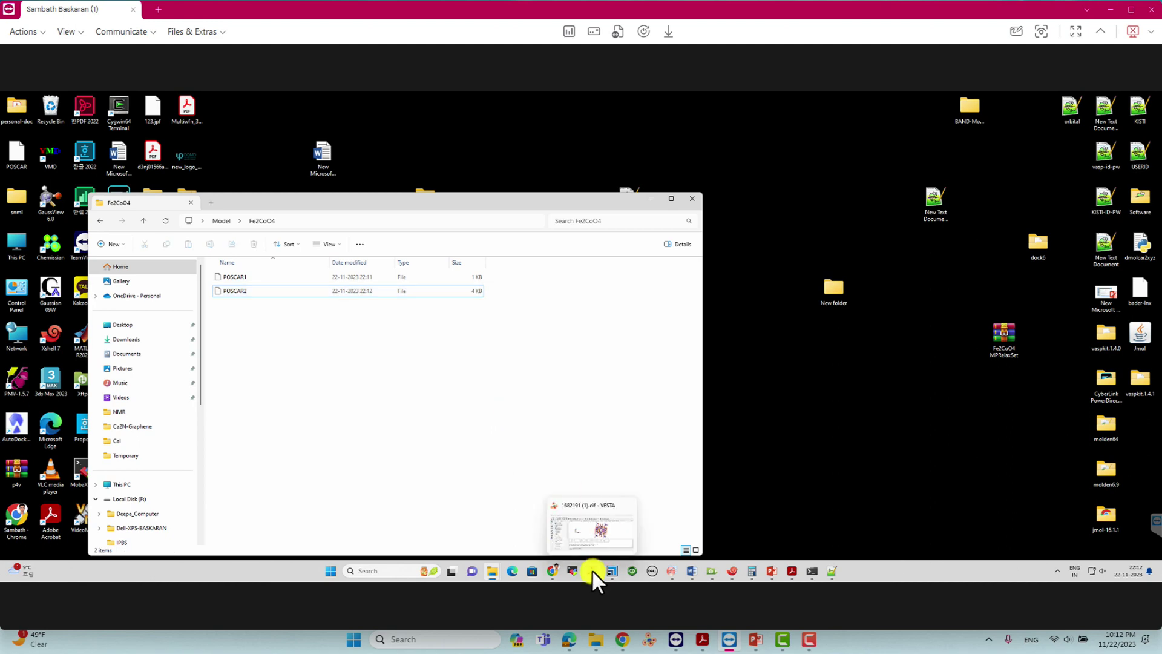
# Switch to VESTA, load POSCAR1 from the Fe2CoO4 folder and rotate the primitive structure in the enlarged view.
pyautogui.click(592, 569)
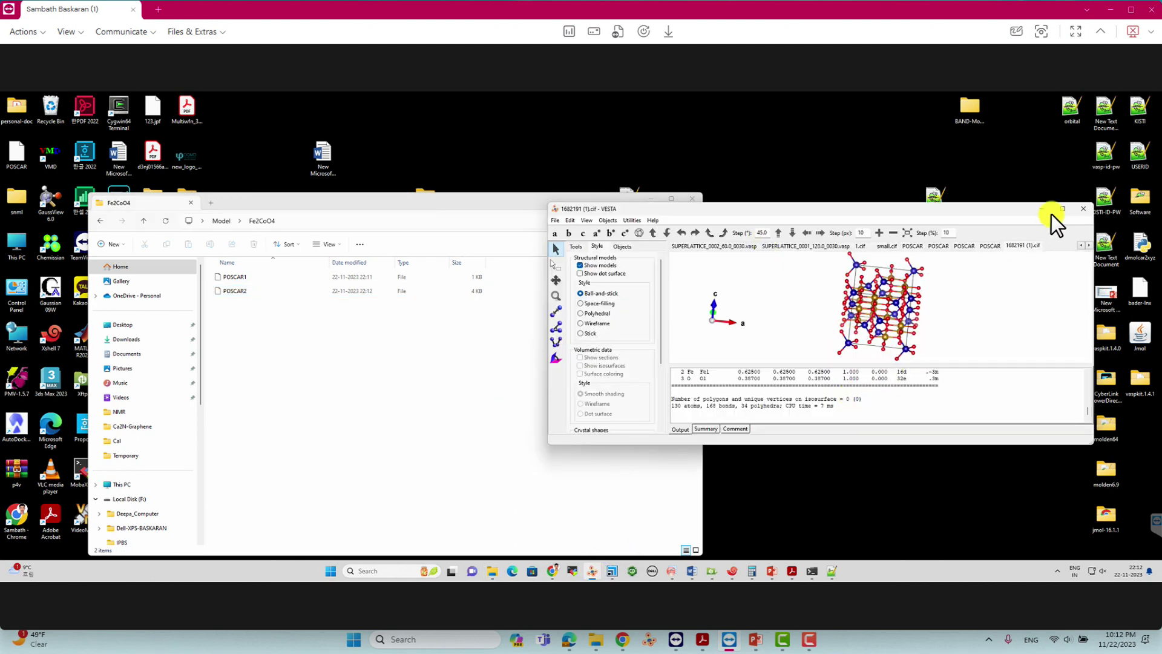
pyautogui.click(233, 278)
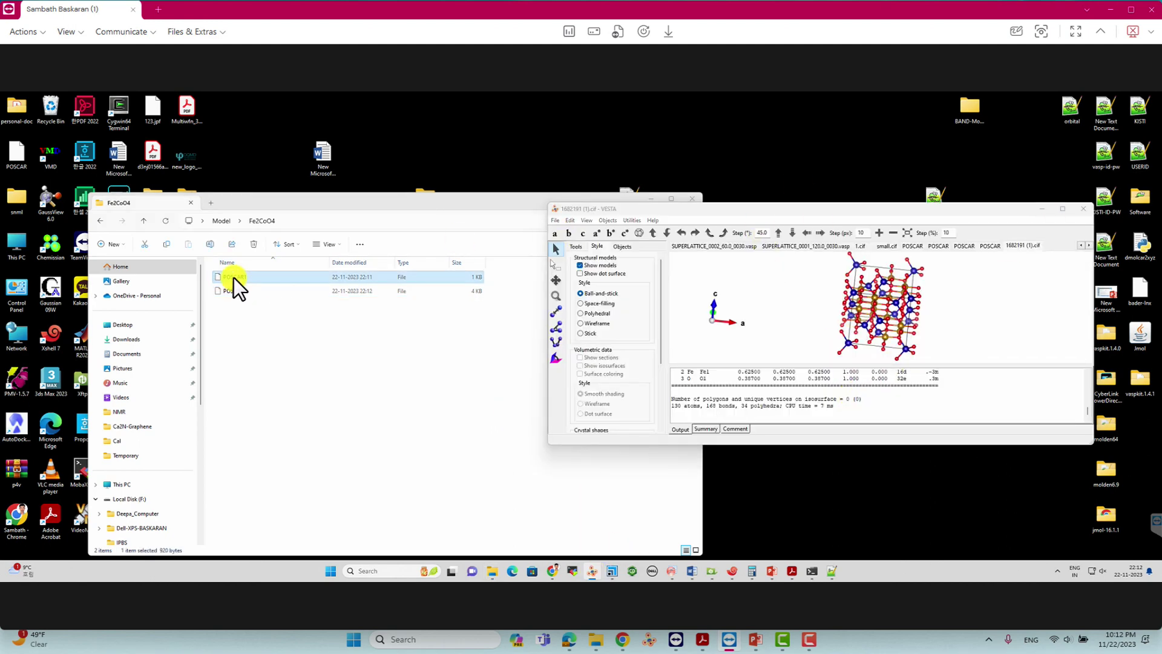
pyautogui.moveTo(584, 299); pyautogui.dragTo(586, 301)
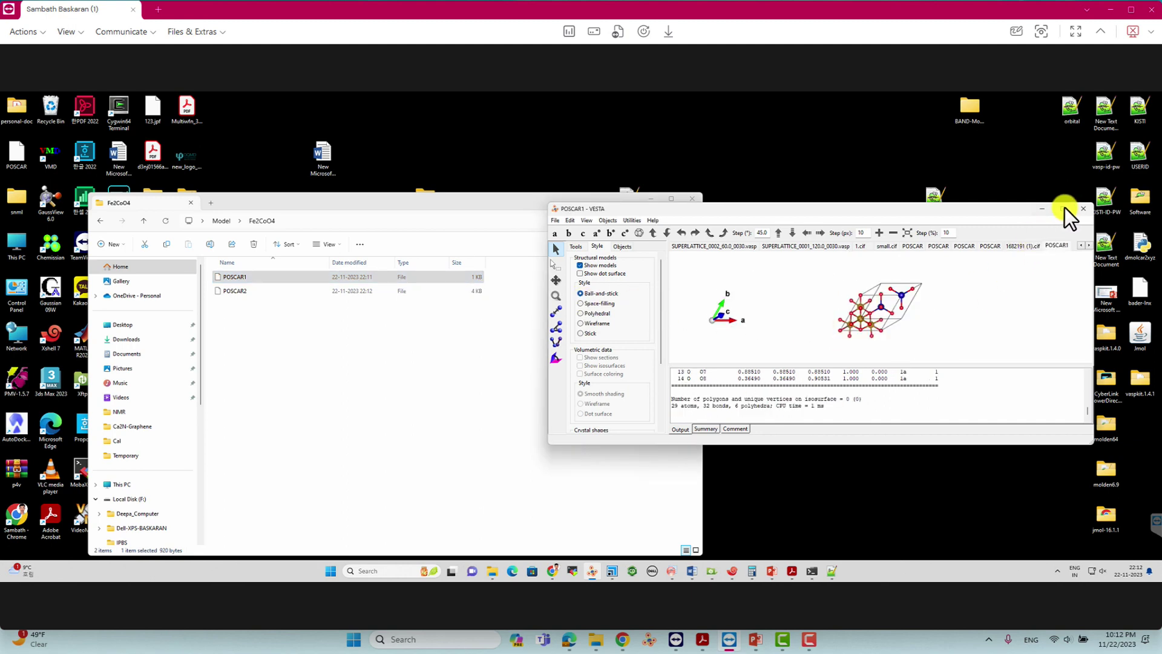
pyautogui.click(1063, 208)
pyautogui.scroll(5, 743, 328)
pyautogui.moveTo(634, 387); pyautogui.dragTo(761, 137)
# Load POSCAR2 into VESTA, maximize the window and rotate the conventional cell structure.
pyautogui.click(234, 291)
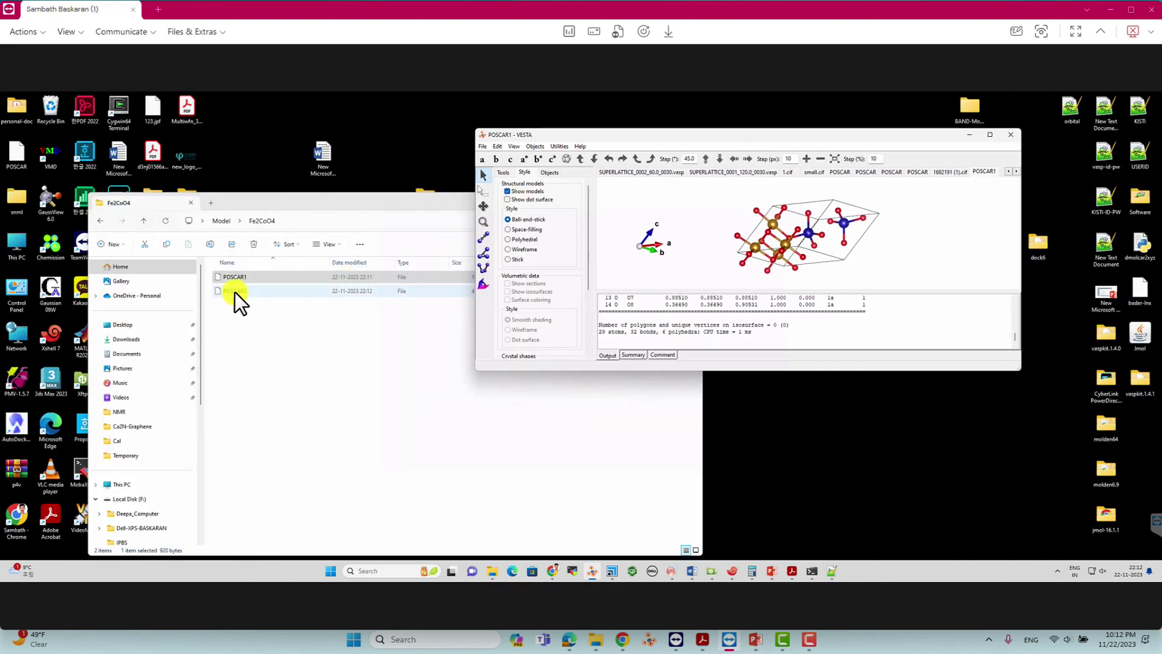
pyautogui.moveTo(235, 292); pyautogui.dragTo(765, 258)
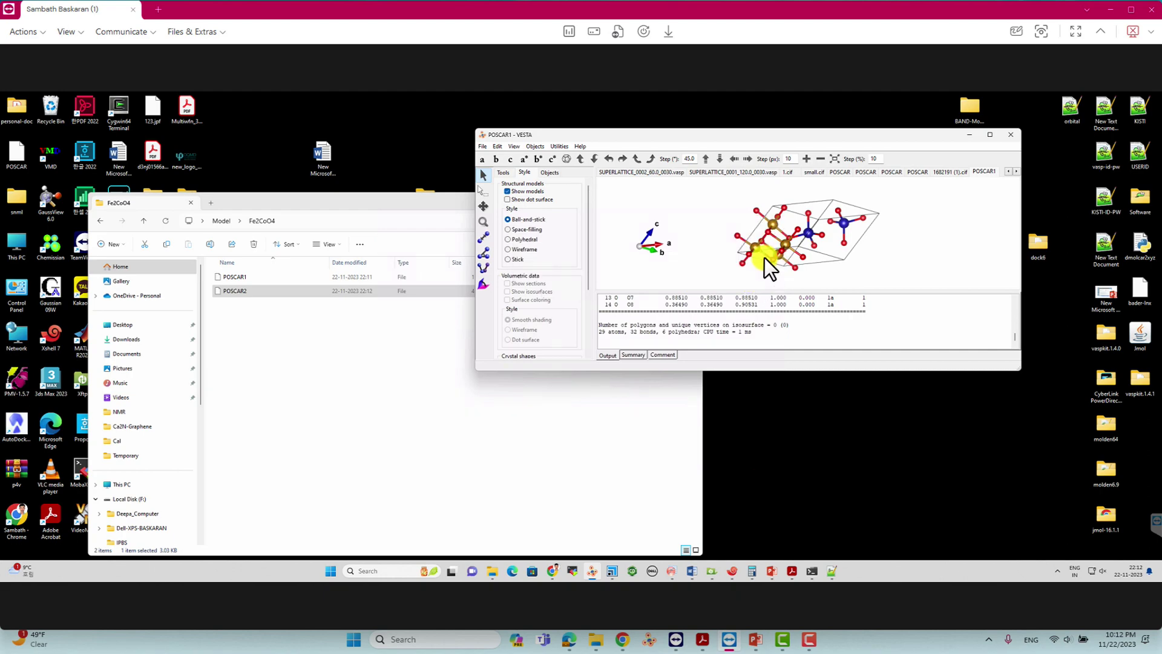
pyautogui.click(991, 134)
pyautogui.scroll(3, 786, 318)
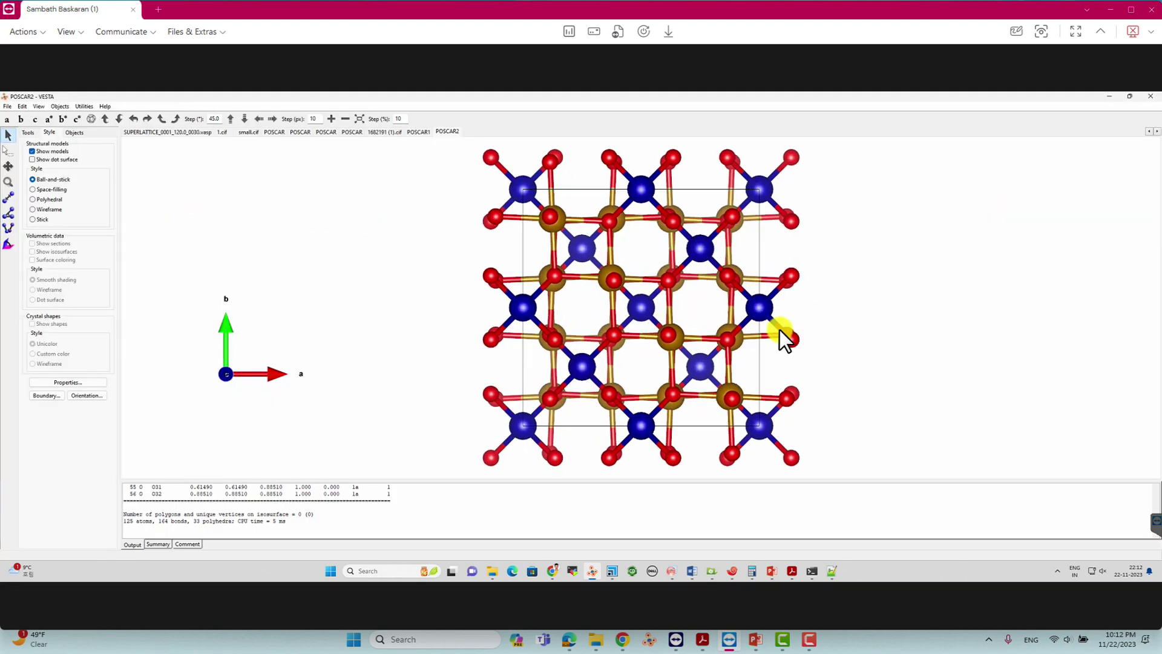
pyautogui.scroll(-1, 672, 369)
pyautogui.moveTo(652, 364); pyautogui.dragTo(631, 214)
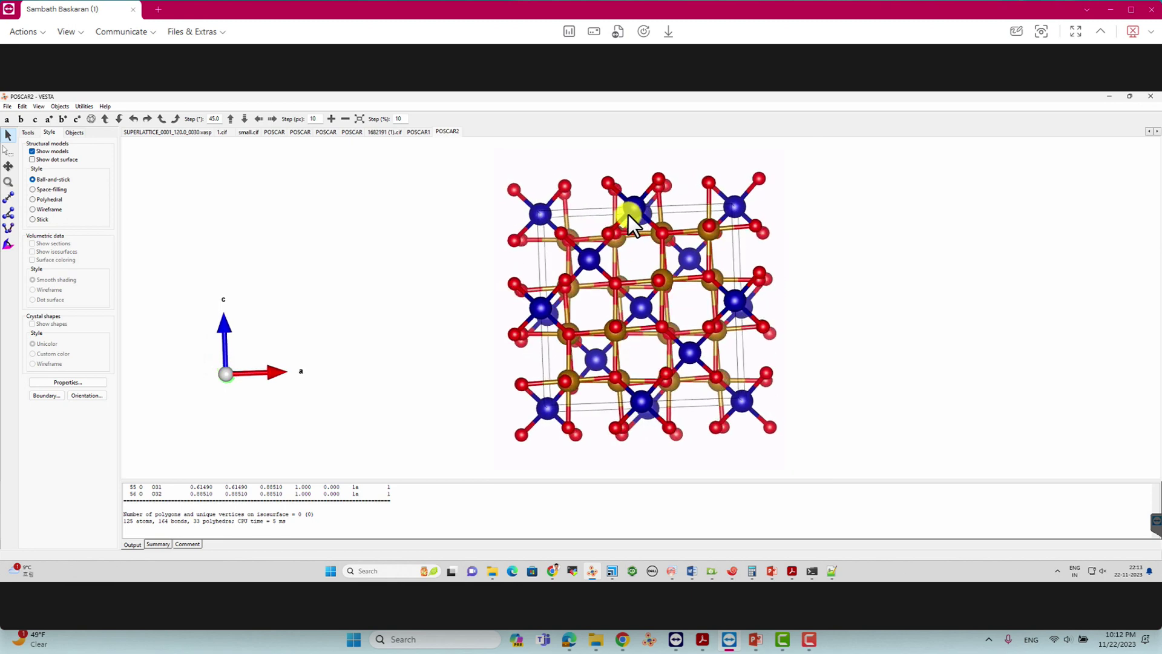
# Switch to the browser, return to the Fe2CoO4 entry on OQMD and open its standard calculation report.
pyautogui.click(1111, 97)
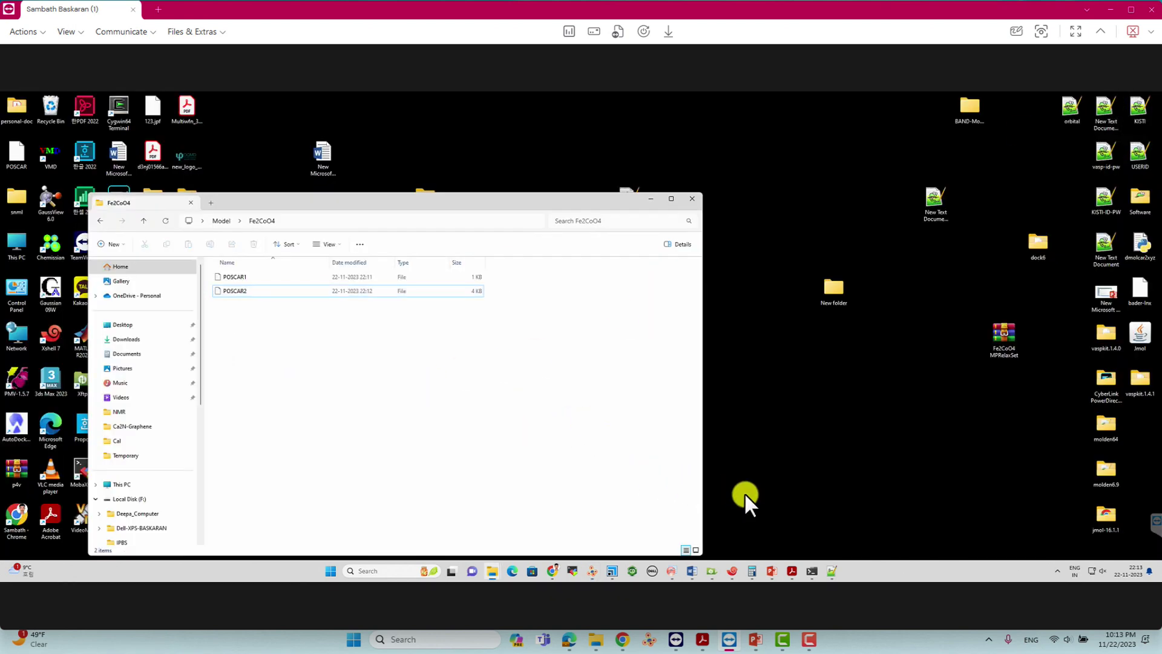
pyautogui.moveTo(553, 572)
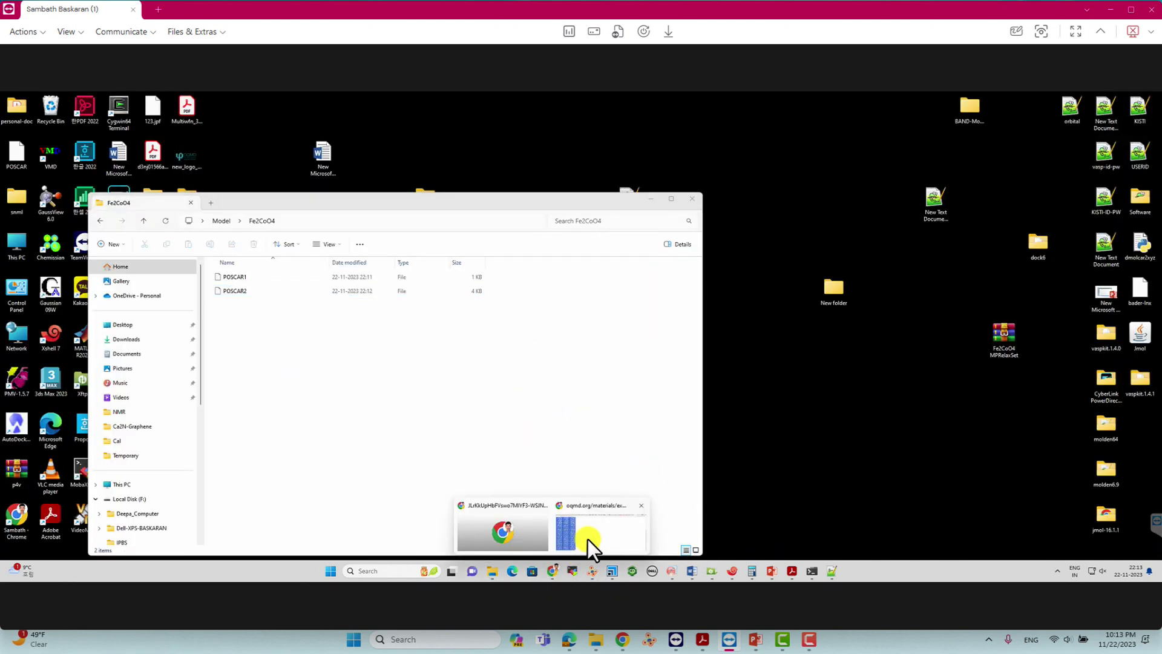
pyautogui.click(585, 543)
pyautogui.click(8, 117)
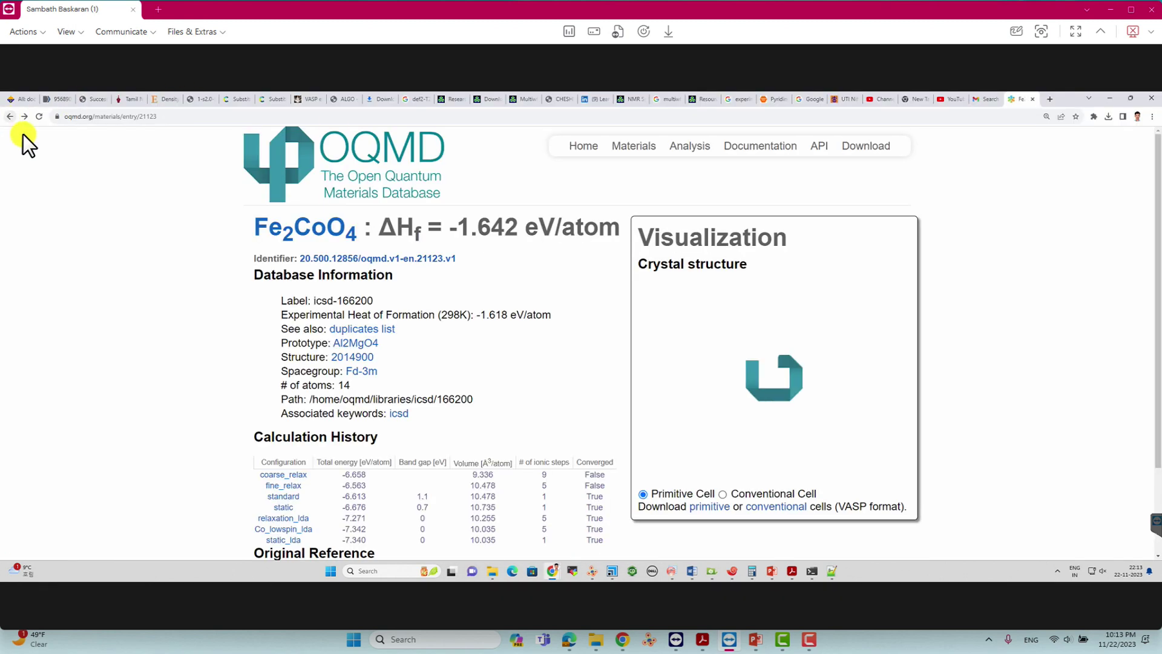
pyautogui.scroll(-1, 533, 339)
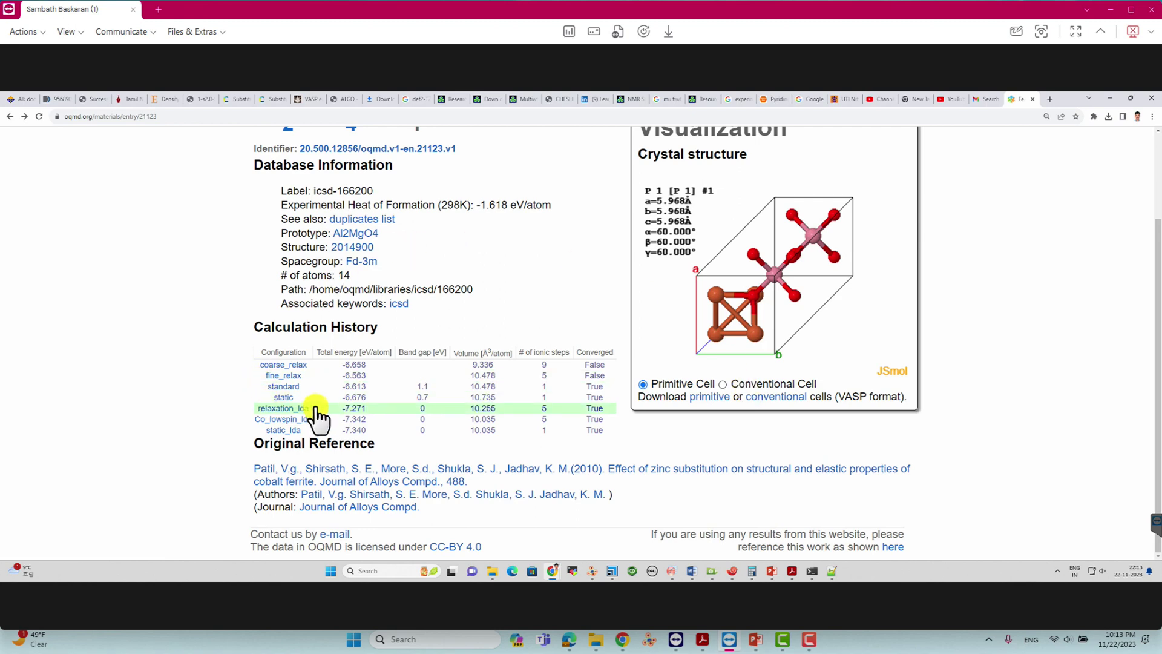
pyautogui.click(284, 386)
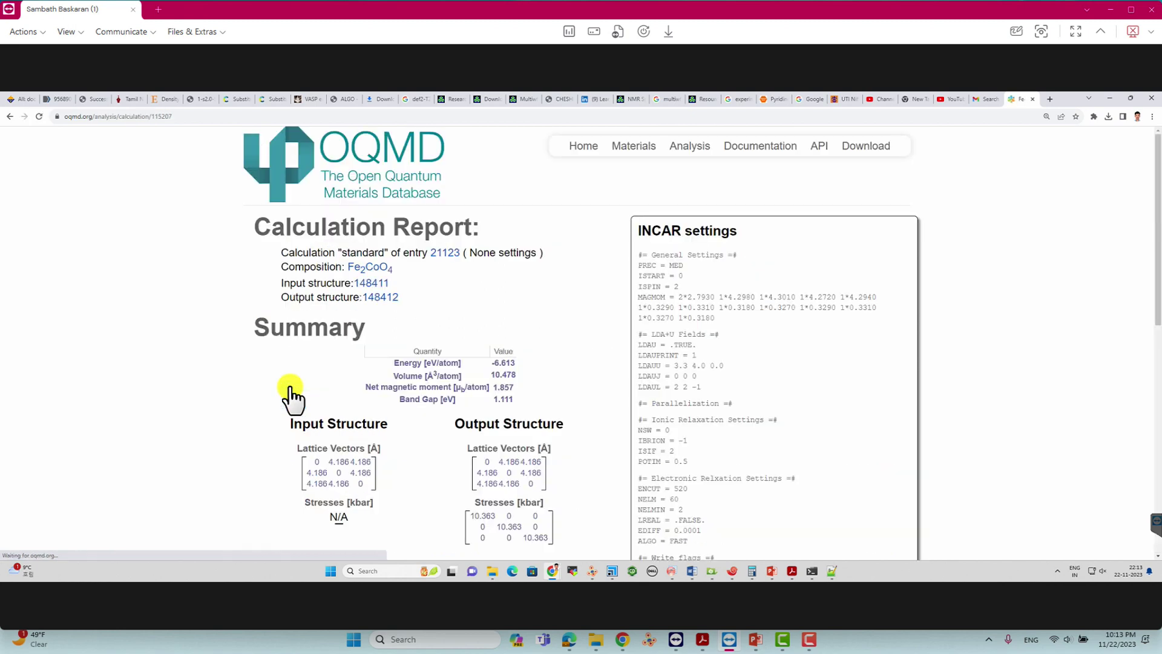
# Examine the INCAR settings in the calculation report and highlight the MAGMOM lines.
pyautogui.scroll(-1, 809, 297)
pyautogui.scroll(1, 806, 296)
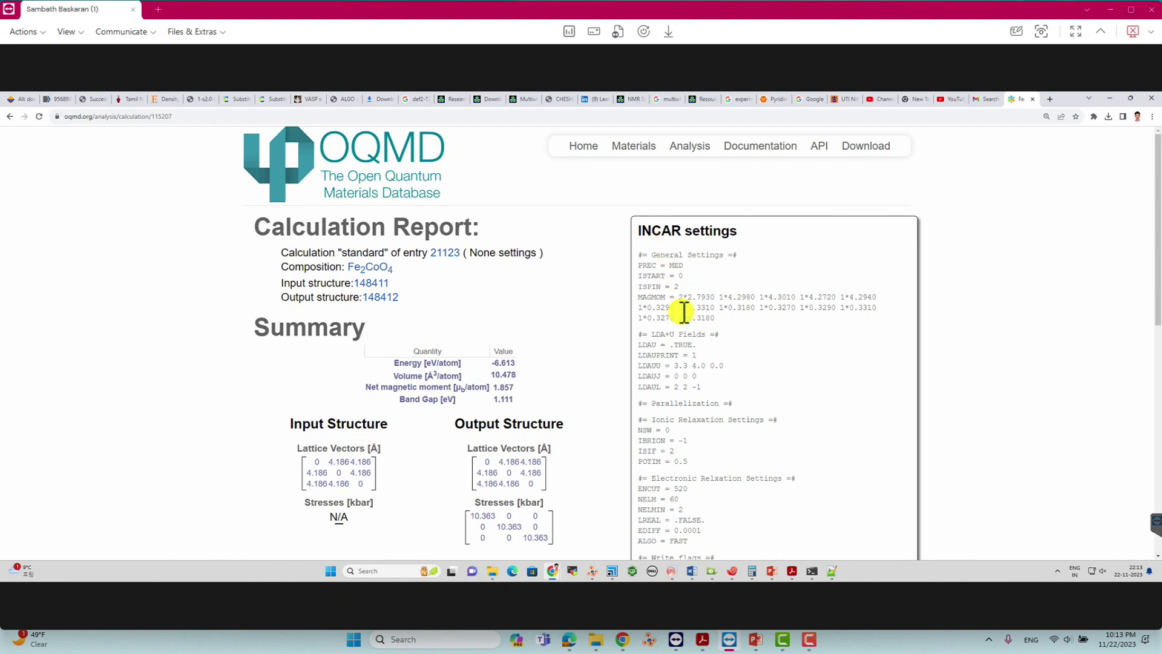
pyautogui.scroll(-2, 682, 312)
pyautogui.scroll(2, 687, 309)
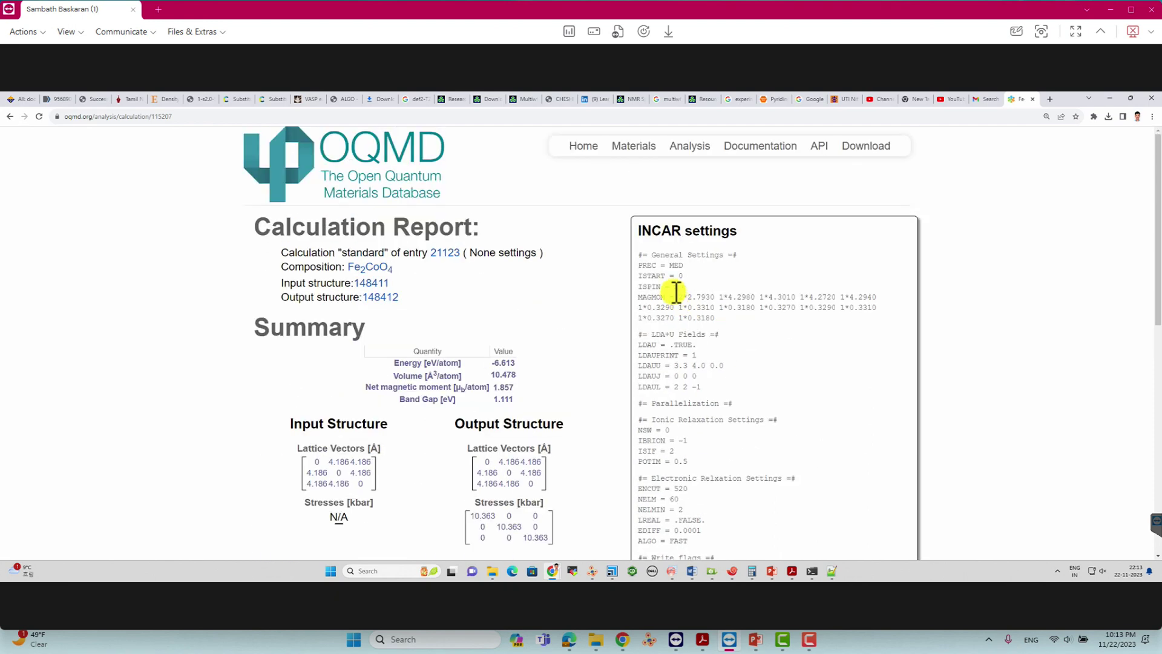
pyautogui.moveTo(638, 253); pyautogui.dragTo(753, 317)
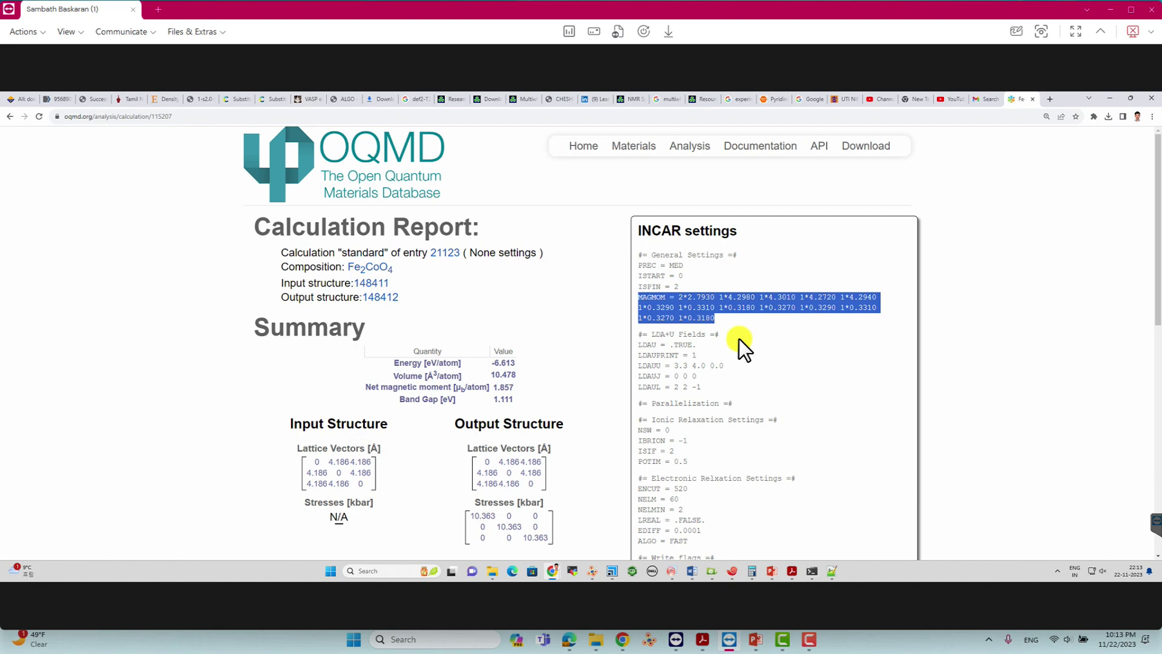
# Review the KPOINTS block, the potentials and the density of states plot in the Fe2CoO4 calculation report.
pyautogui.scroll(-4, 739, 339)
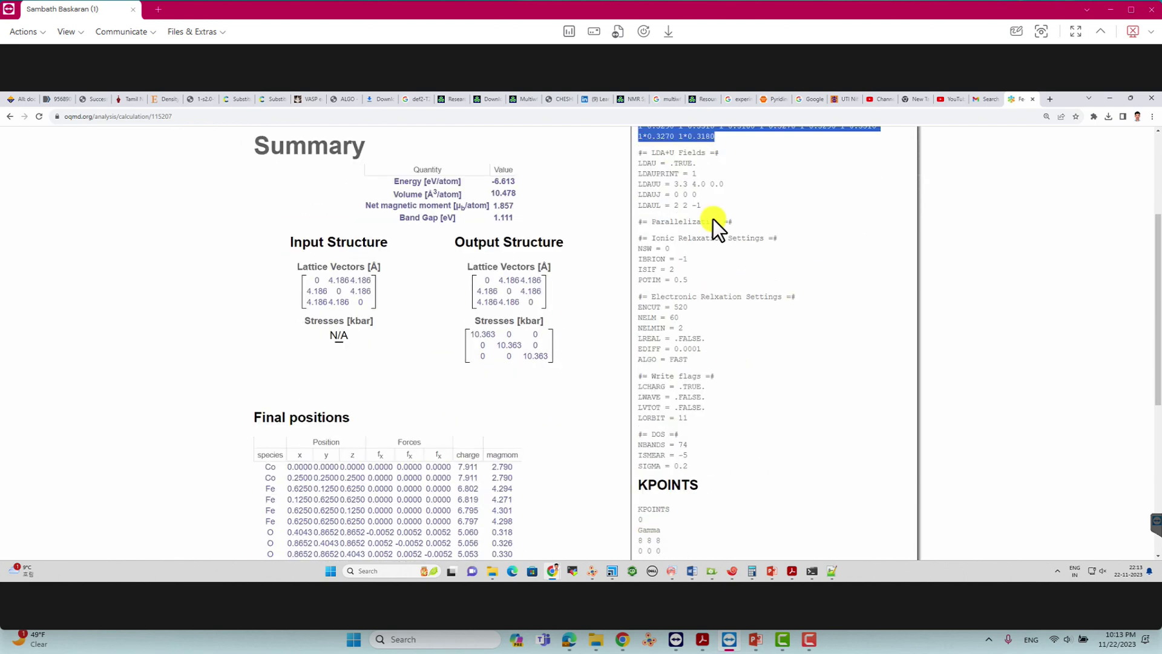
pyautogui.scroll(-3, 714, 267)
pyautogui.moveTo(642, 372); pyautogui.dragTo(657, 409)
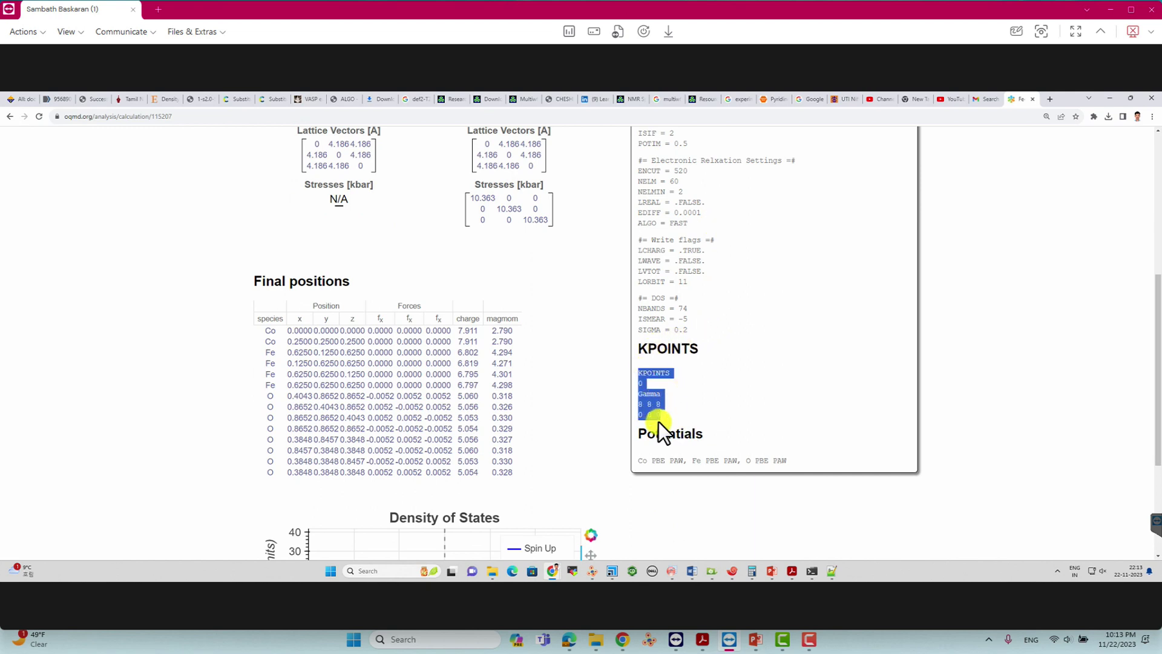
pyautogui.click(647, 458)
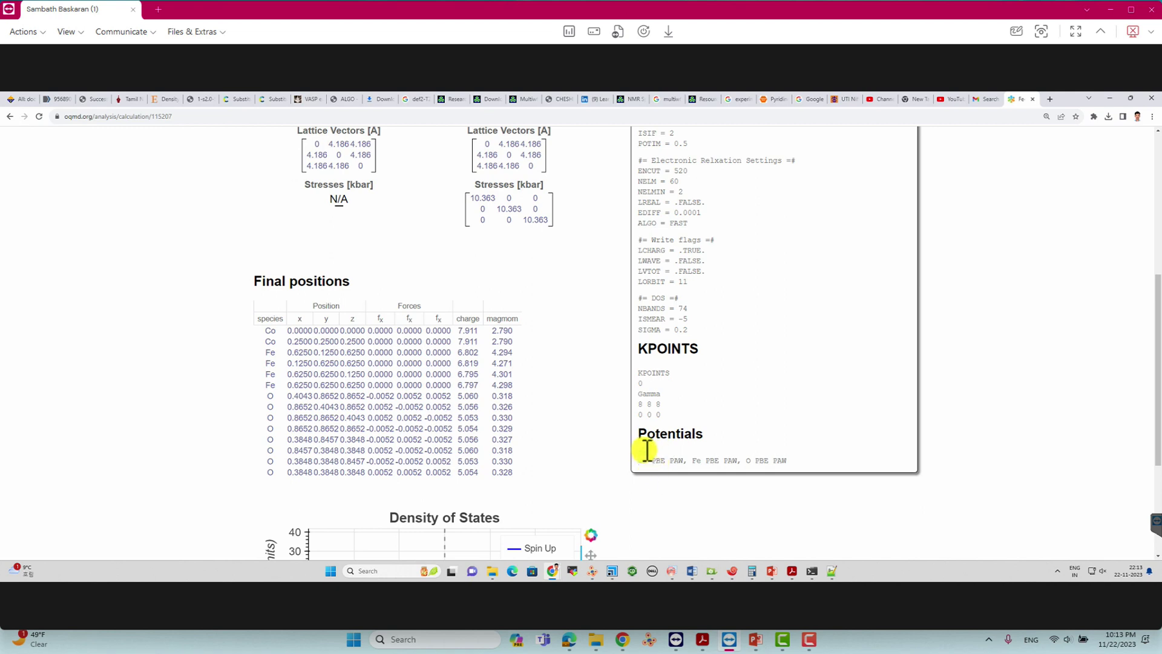
pyautogui.moveTo(639, 461); pyautogui.dragTo(777, 458)
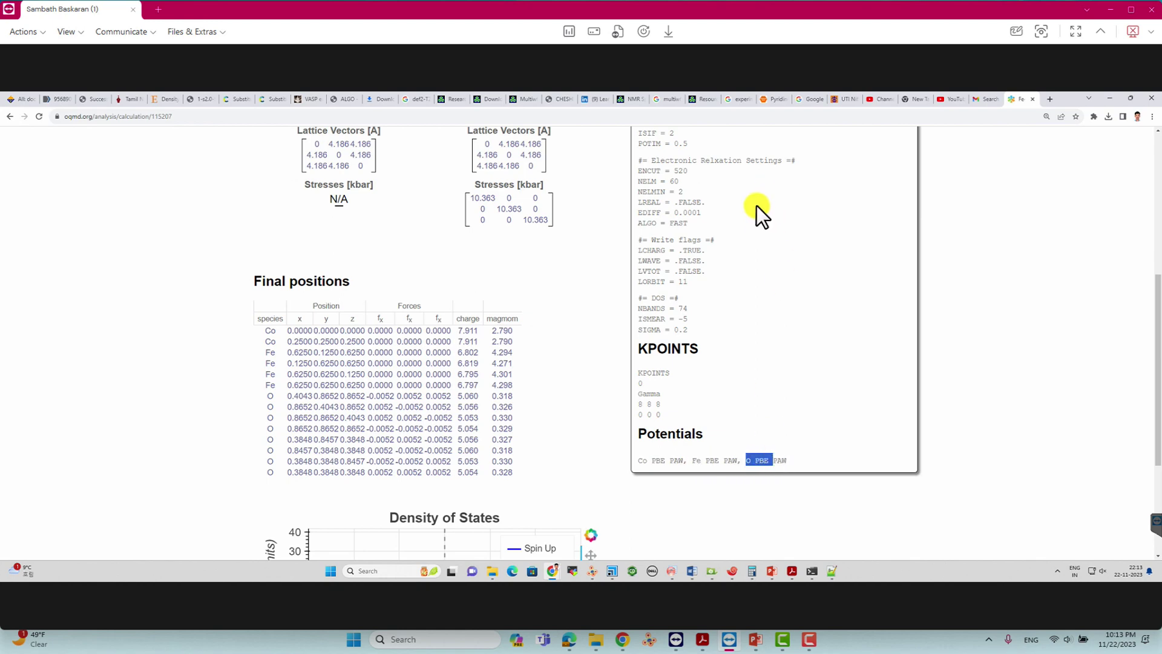
pyautogui.scroll(-3, 756, 219)
pyautogui.scroll(8, 753, 229)
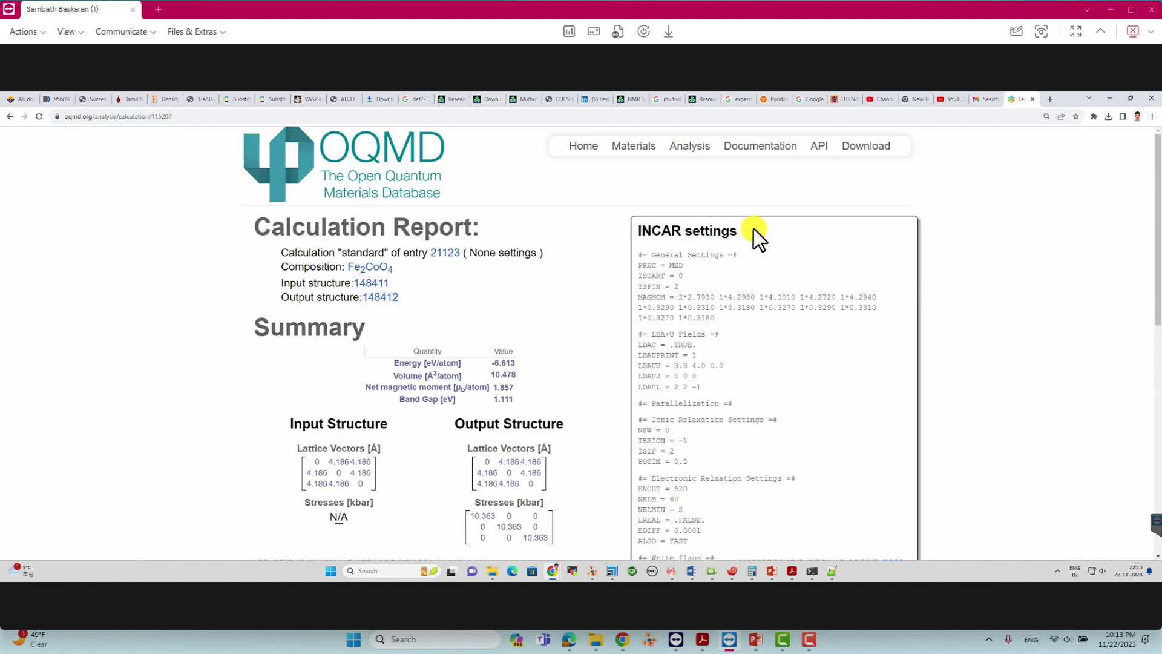
pyautogui.scroll(-10, 754, 231)
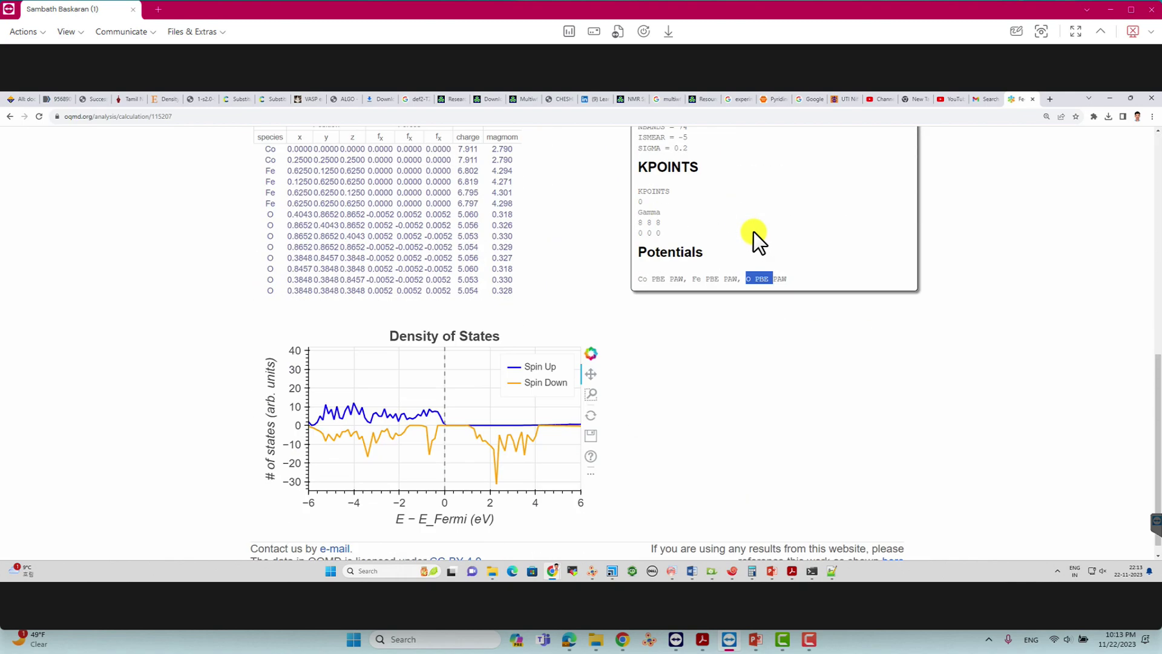
pyautogui.scroll(10, 753, 231)
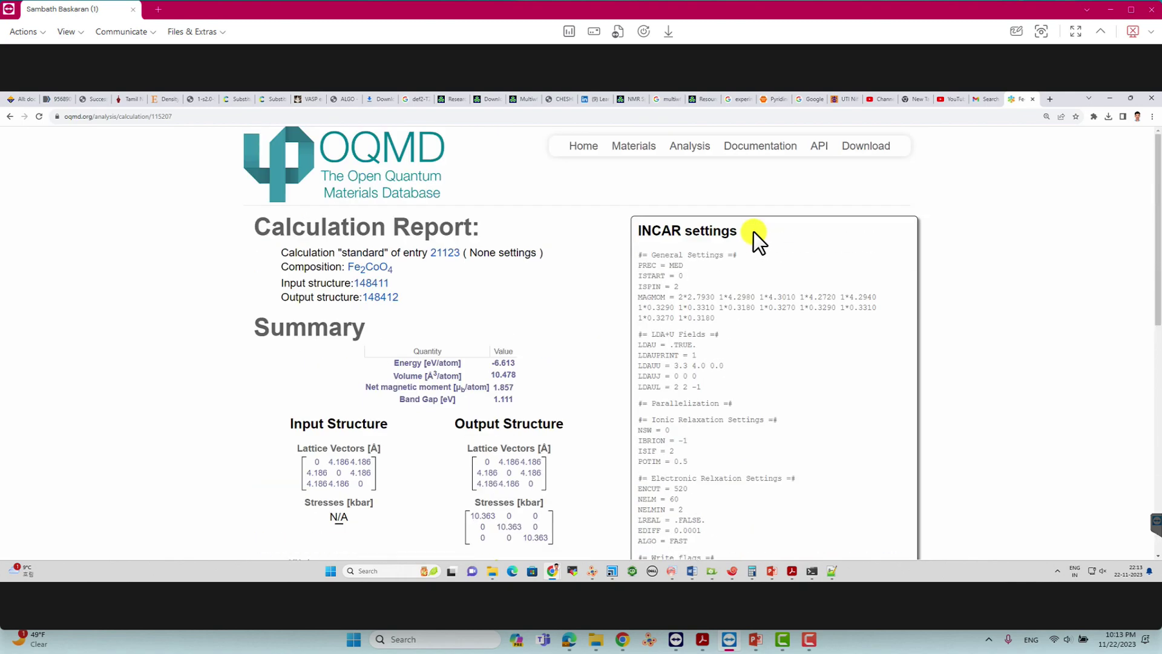
# Open the OQMD composition search and search for MoS2.
pyautogui.moveTo(606, 152)
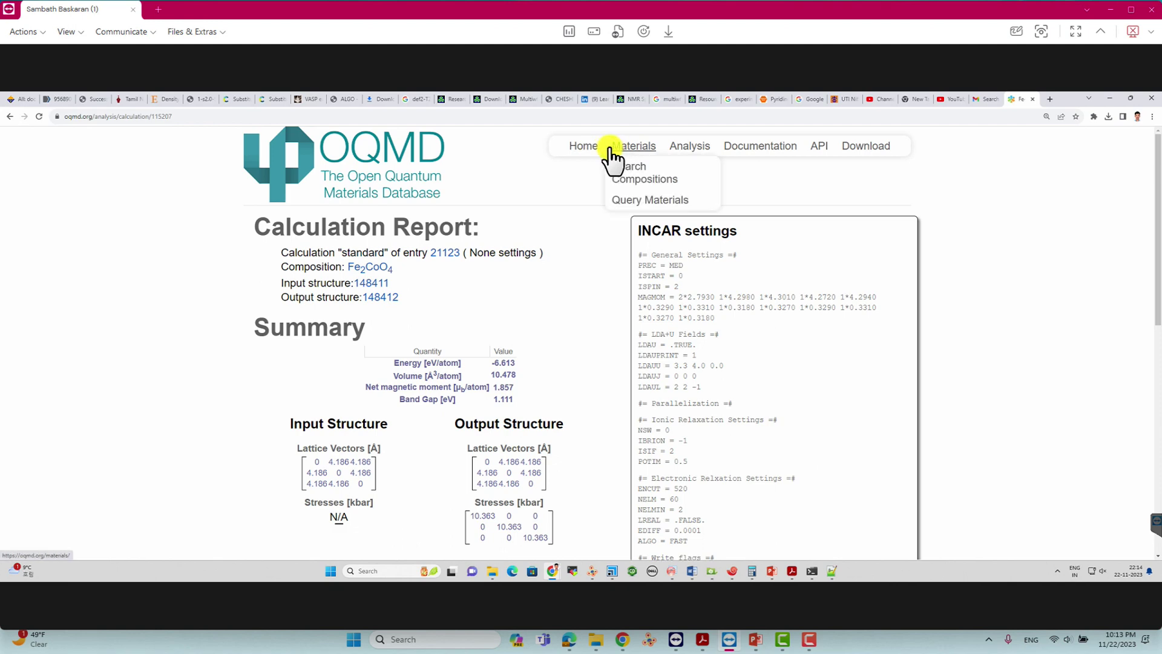
pyautogui.moveTo(660, 159)
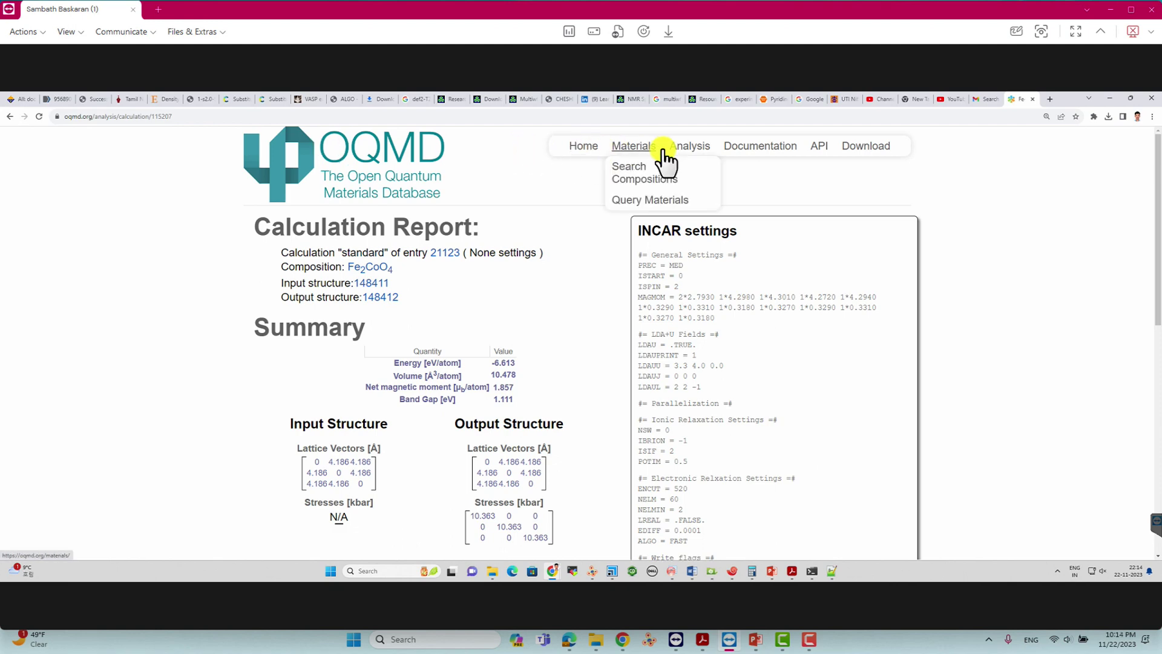
pyautogui.click(635, 179)
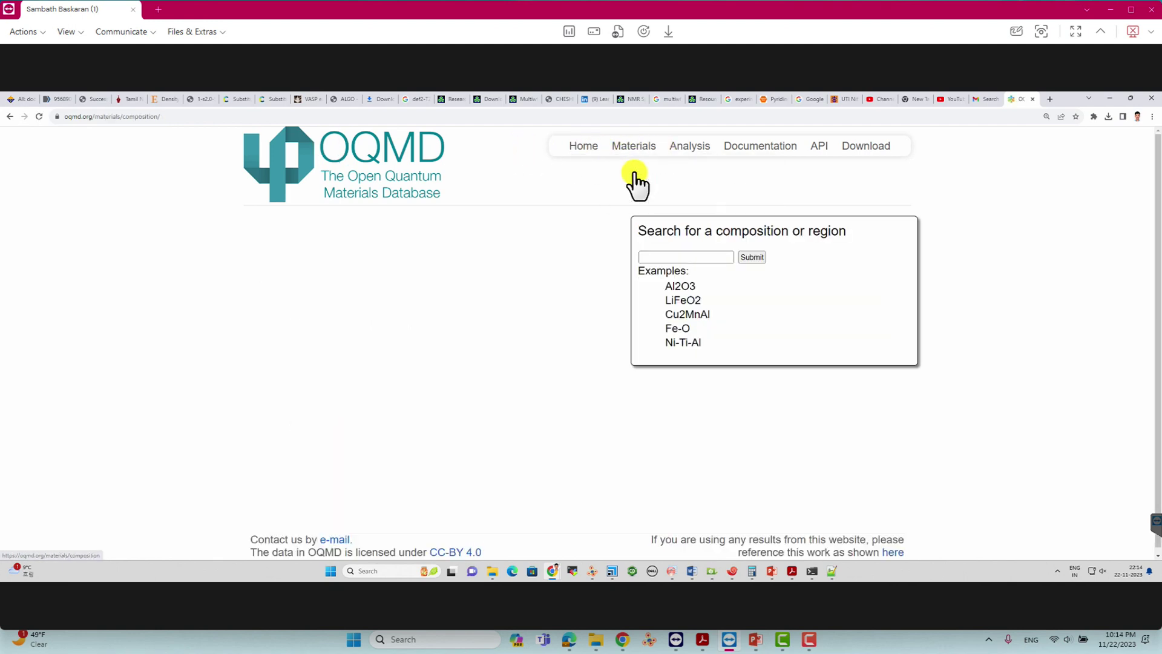
pyautogui.click(653, 256)
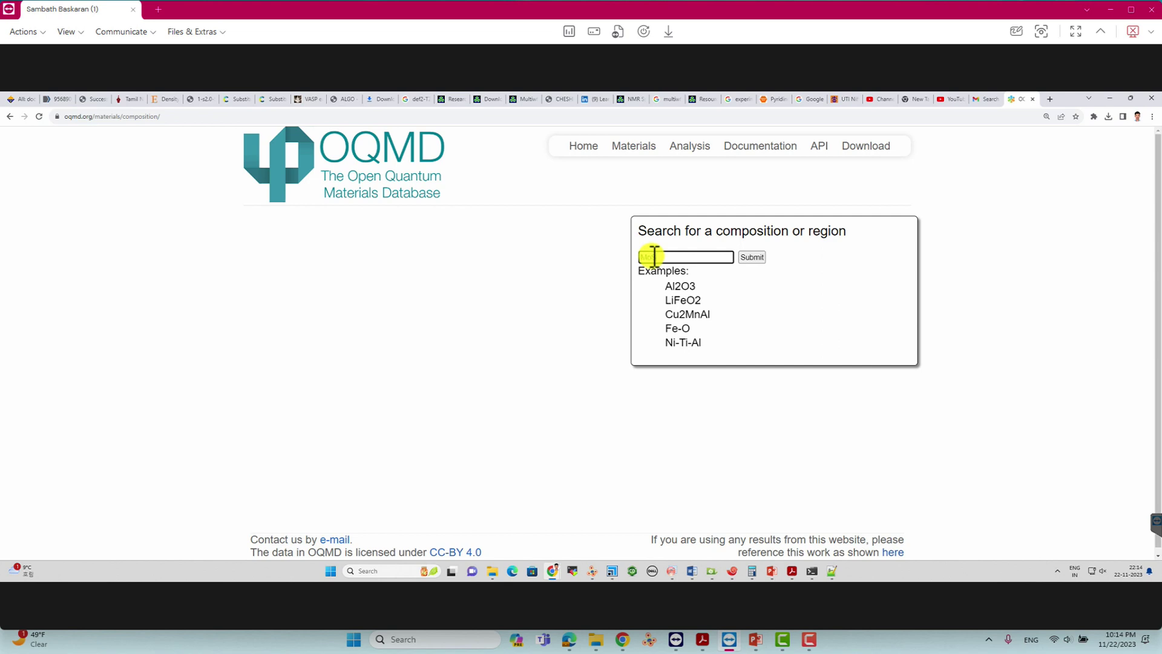
pyautogui.write('MoS2')
pyautogui.click(752, 257)
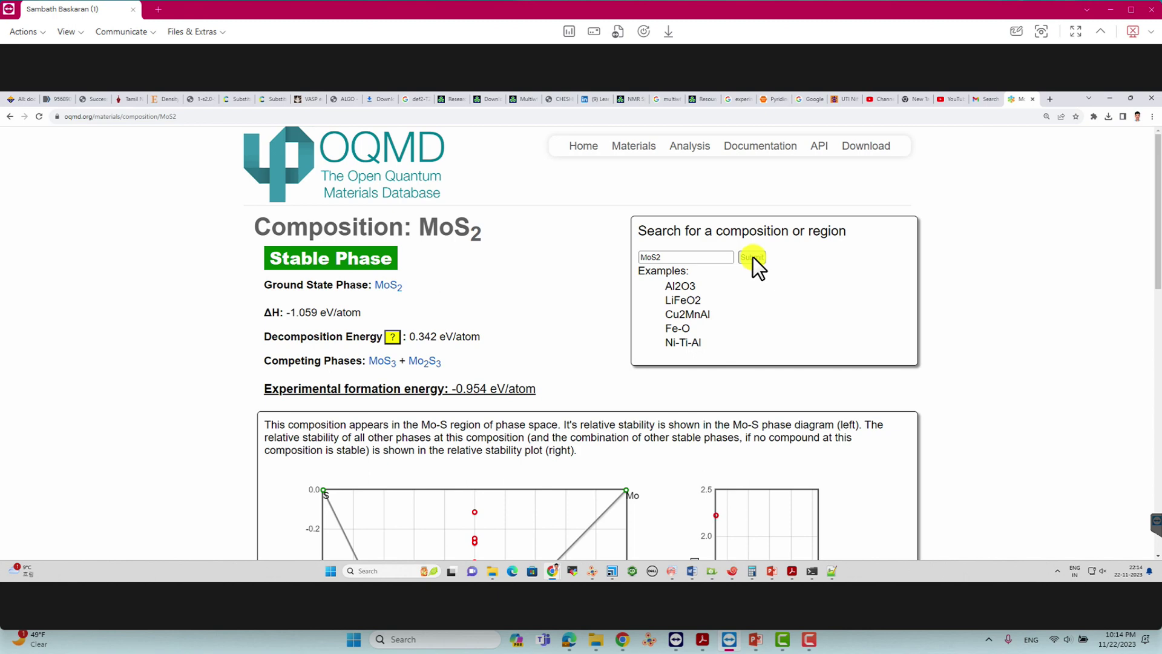
# Open the MoS2 compound with ID 4501 and spacegroup P63/mmc, and rotate its crystal structure in the visualization.
pyautogui.scroll(-10, 508, 267)
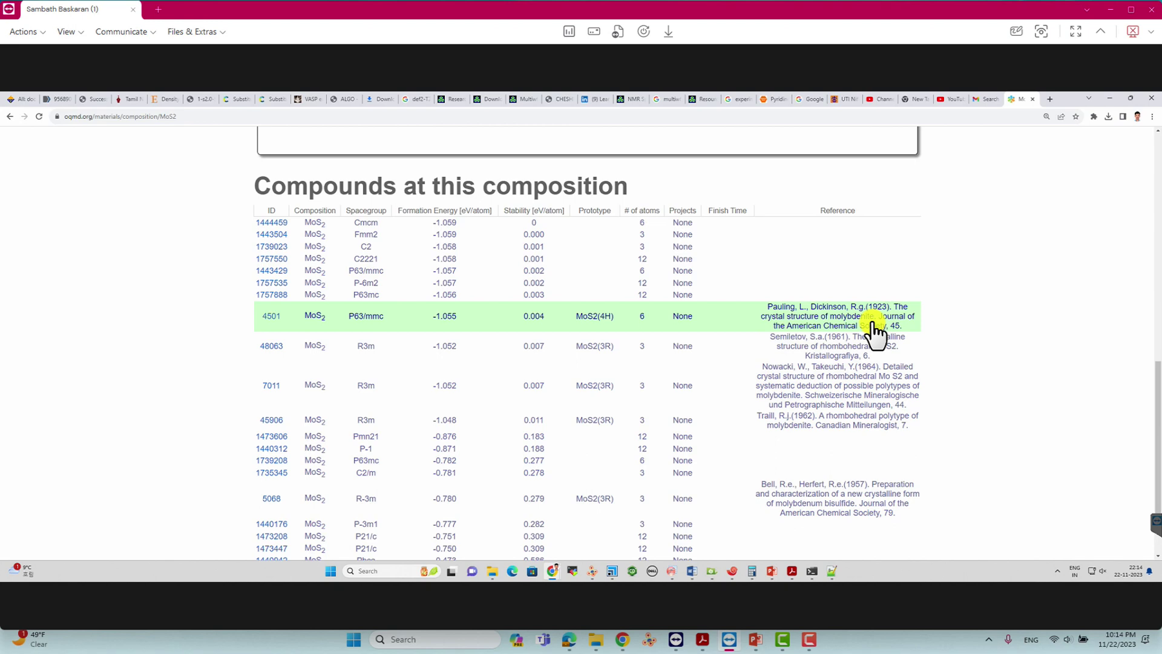
pyautogui.click(364, 317)
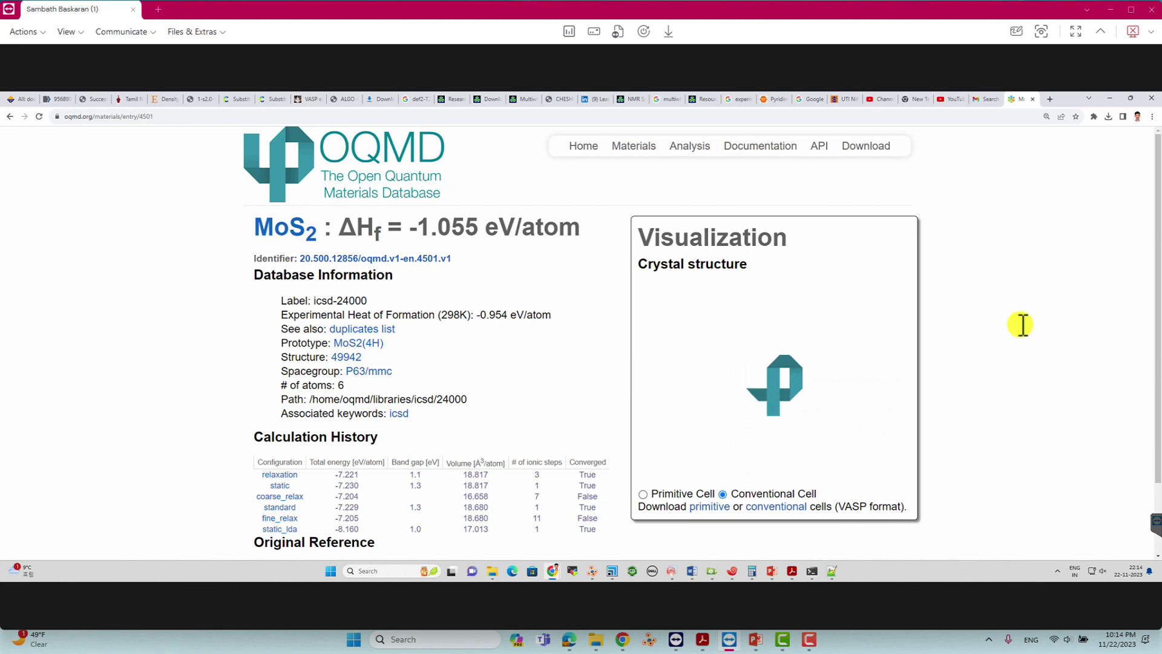
pyautogui.scroll(-2, 1021, 325)
pyautogui.moveTo(783, 330); pyautogui.dragTo(801, 350)
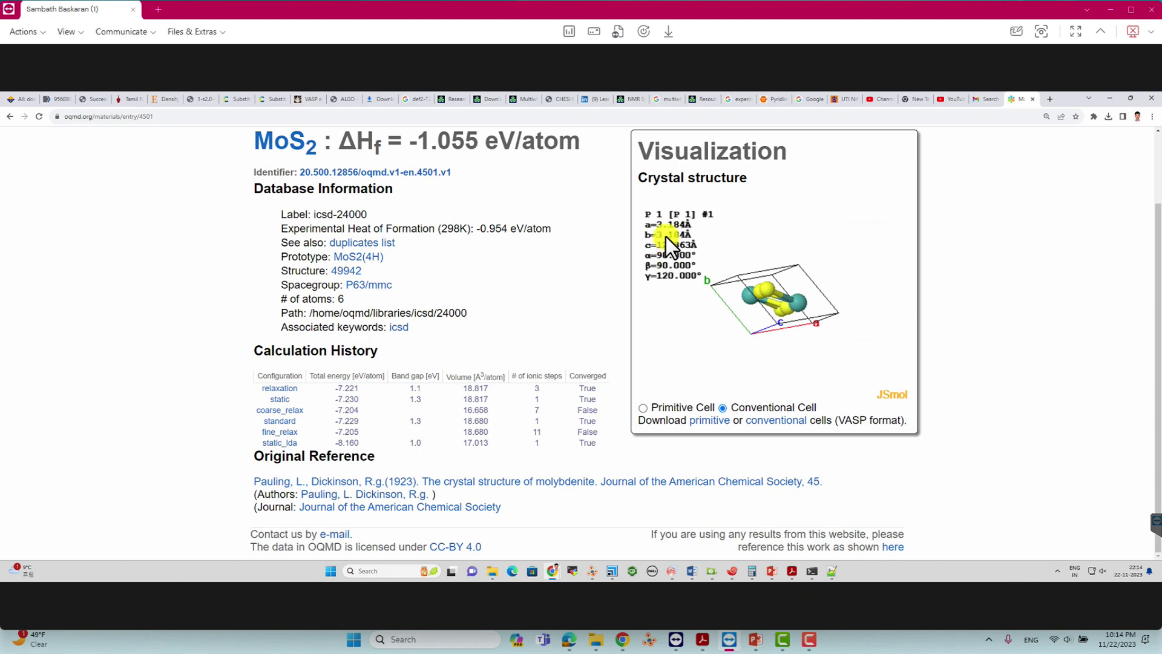
pyautogui.moveTo(757, 295); pyautogui.dragTo(766, 341)
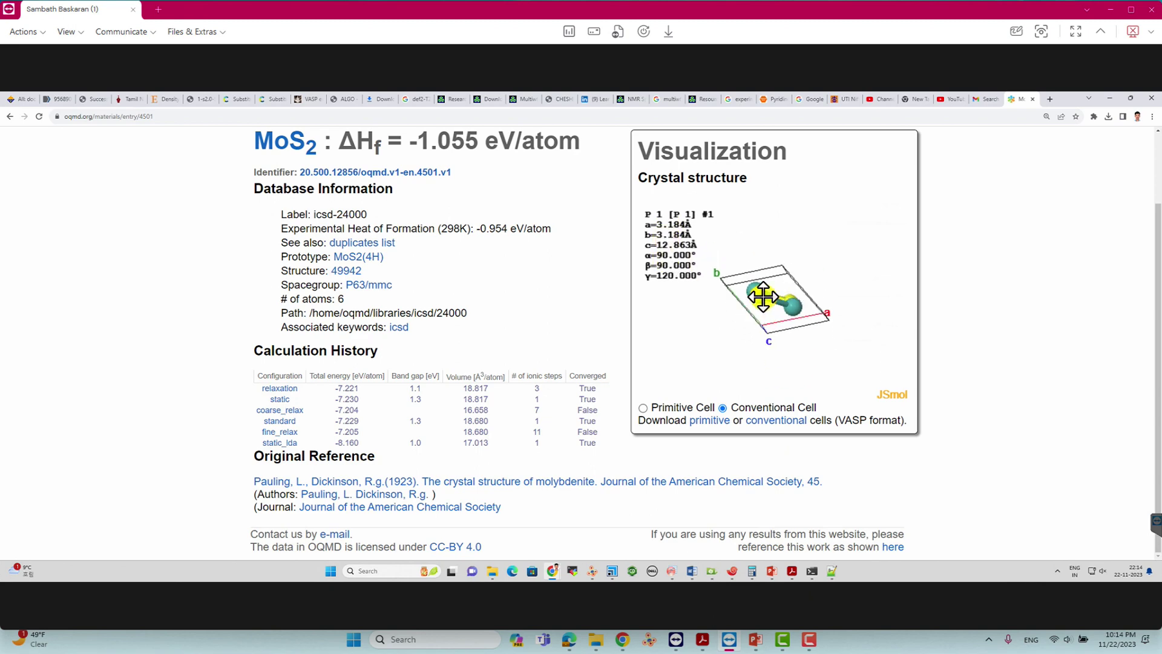
pyautogui.moveTo(768, 234); pyautogui.dragTo(778, 350)
# Open the conventional cell of MoS2 in VASP format and copy all of its text.
pyautogui.click(774, 422)
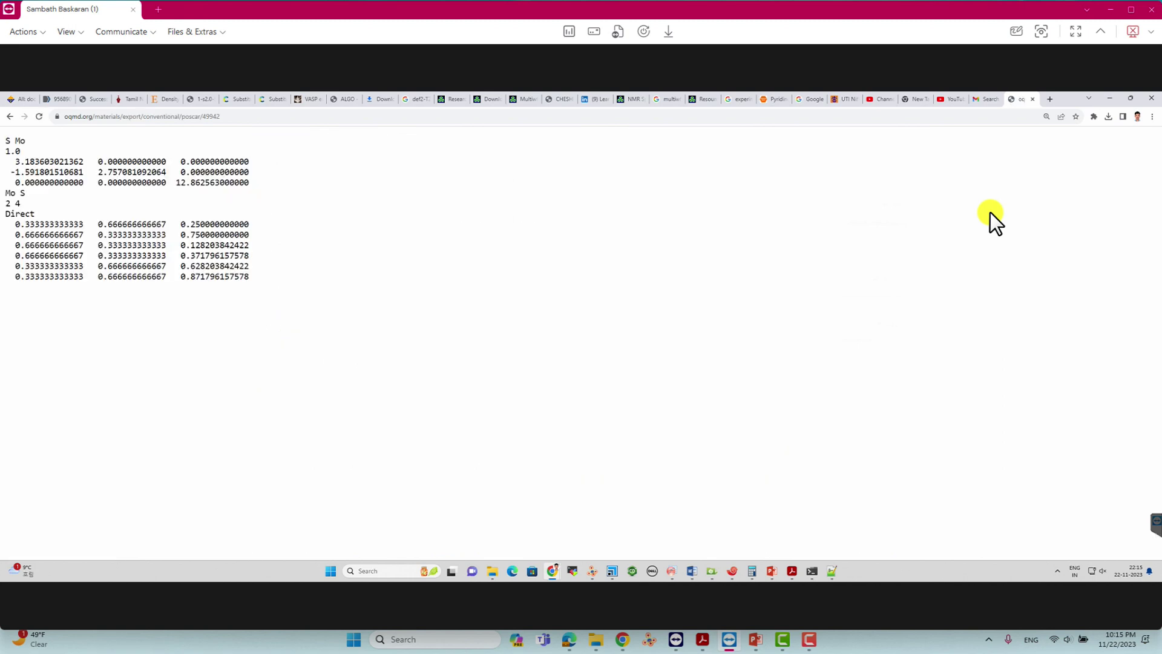
pyautogui.moveTo(250, 277); pyautogui.dragTo(2, 140)
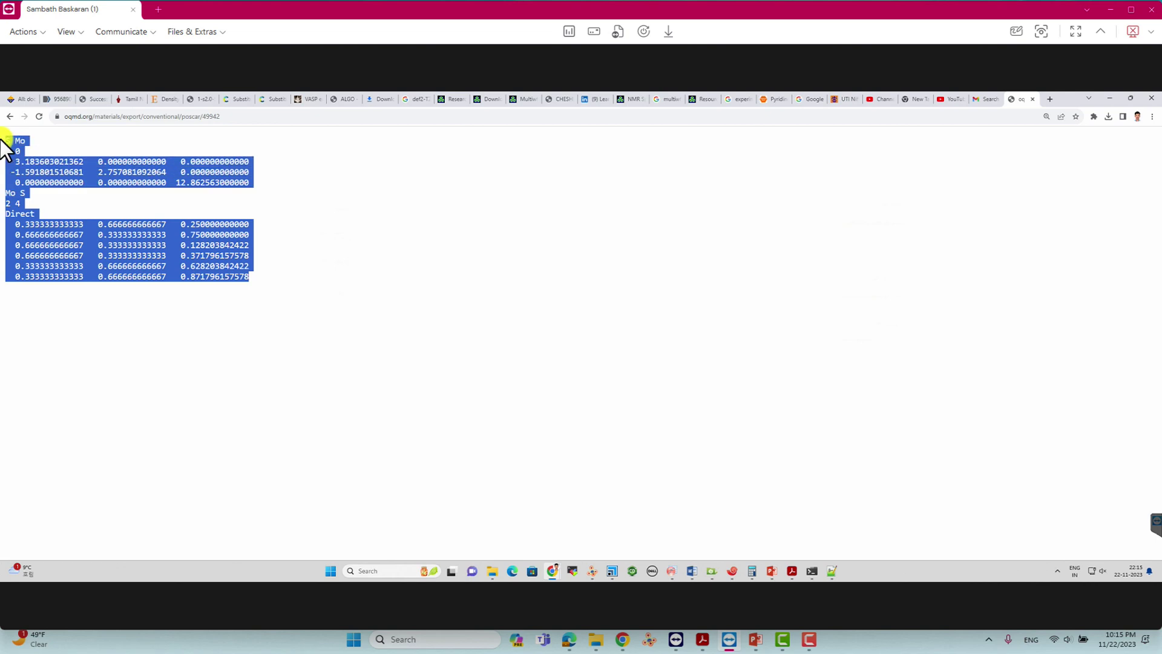
pyautogui.rightClick(79, 173)
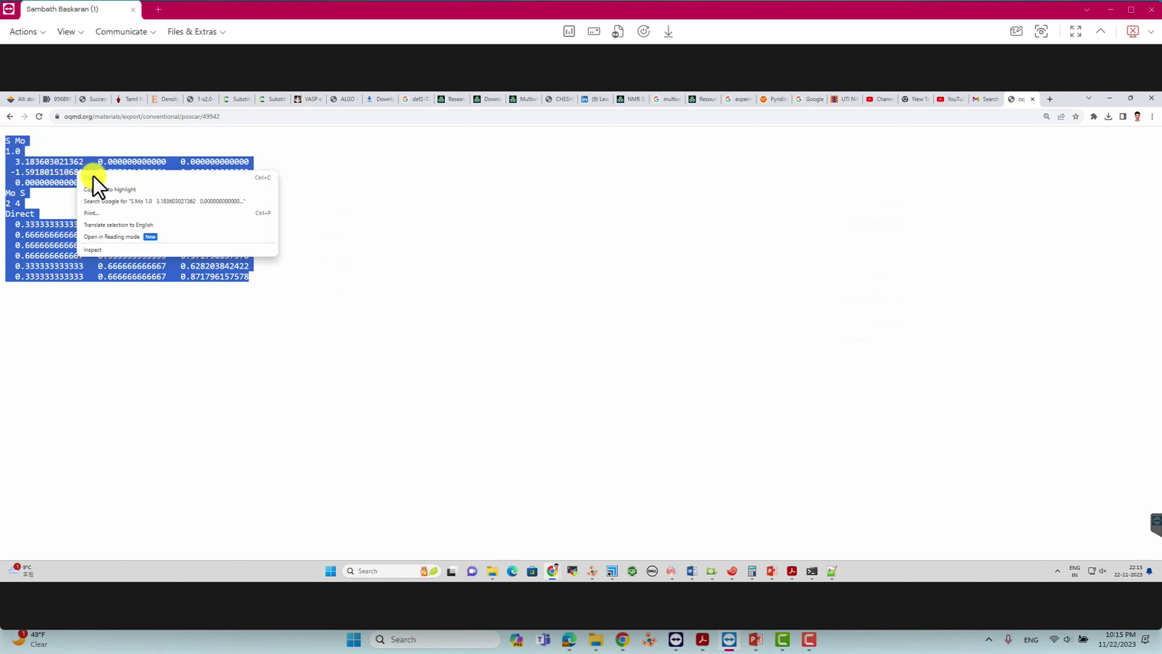
pyautogui.click(98, 181)
# Switch to File Explorer, go up to the Model folder and create a new folder named MoS2.
pyautogui.click(1106, 99)
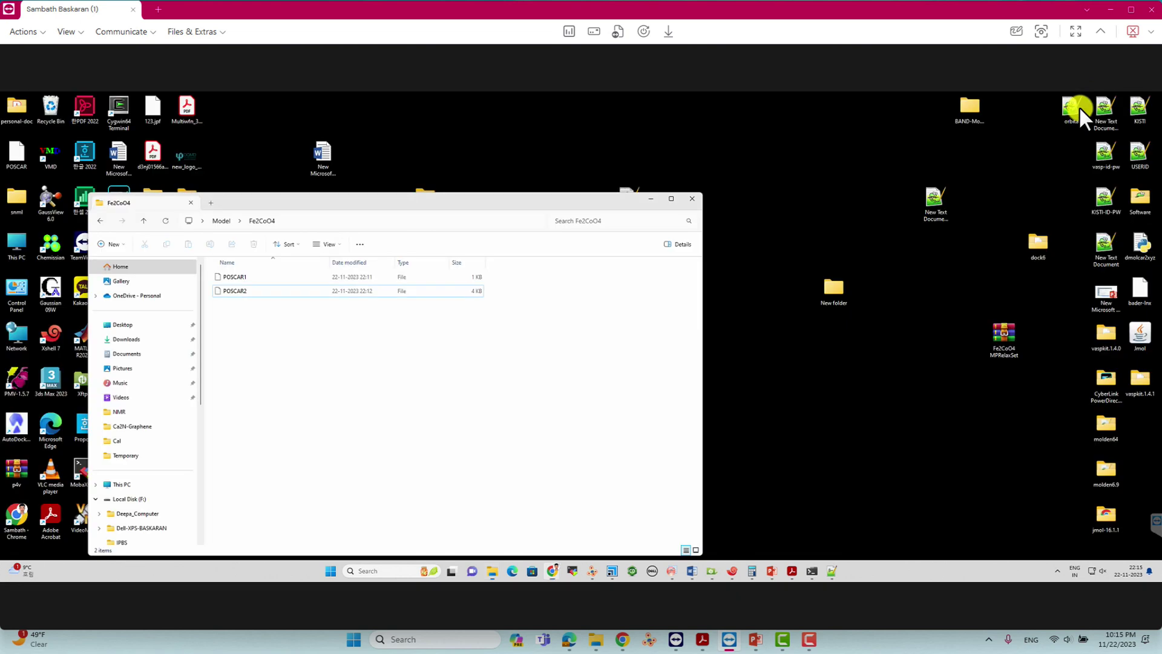
pyautogui.click(146, 220)
pyautogui.rightClick(273, 361)
pyautogui.moveTo(300, 430)
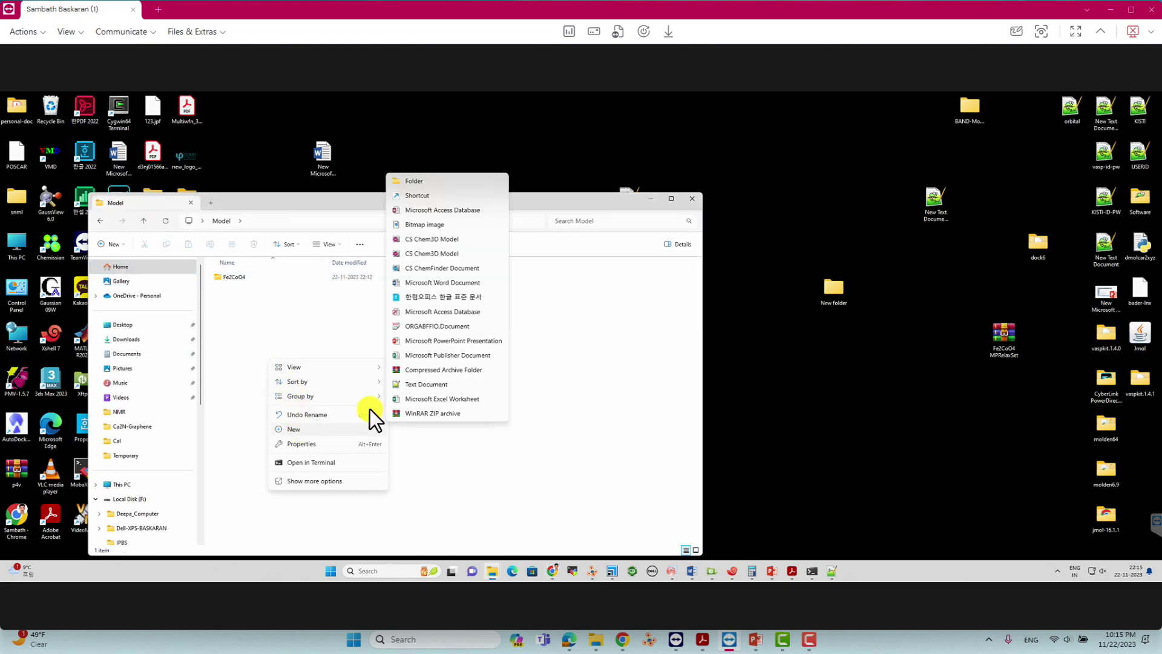
pyautogui.click(433, 184)
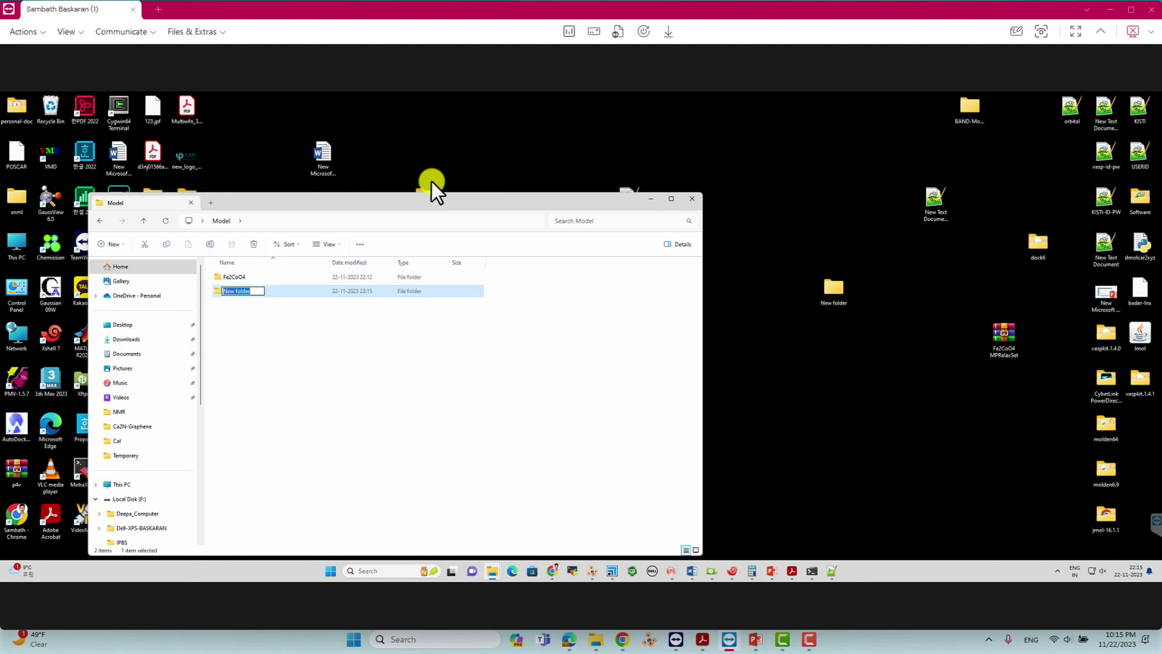
pyautogui.write('MoS2')
pyautogui.press('Return')
# Open the MoS2 folder and create a new text document in it, keeping the default name.
pyautogui.doubleClick(229, 293)
pyautogui.rightClick(270, 321)
pyautogui.moveTo(315, 392)
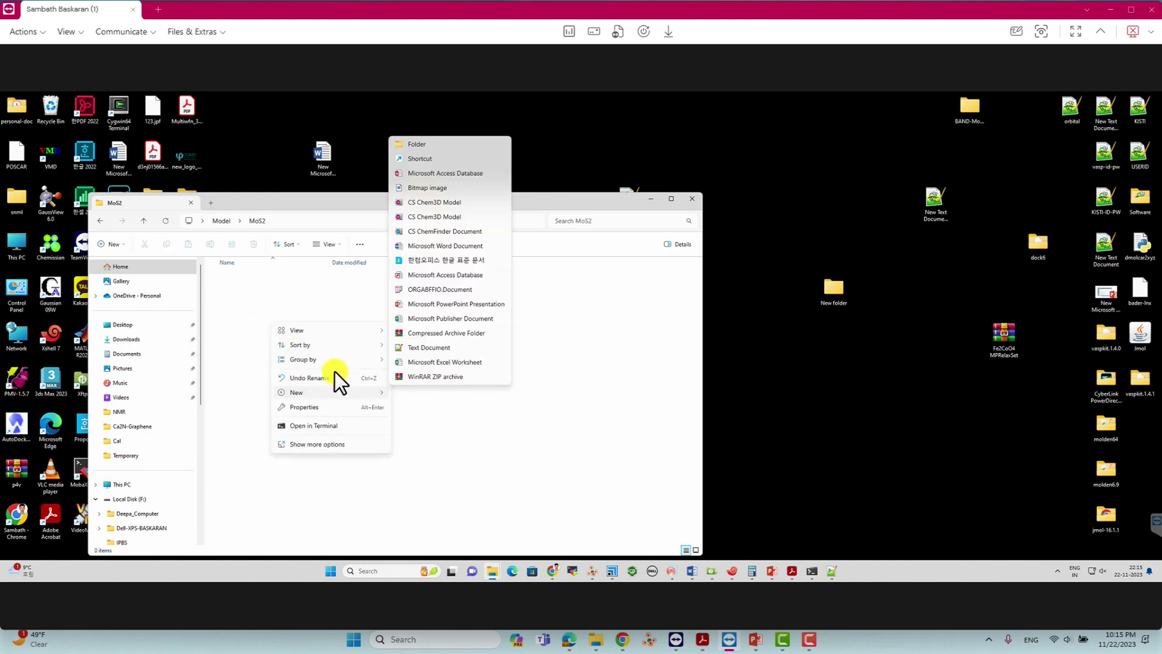
pyautogui.click(422, 348)
pyautogui.press('Return')
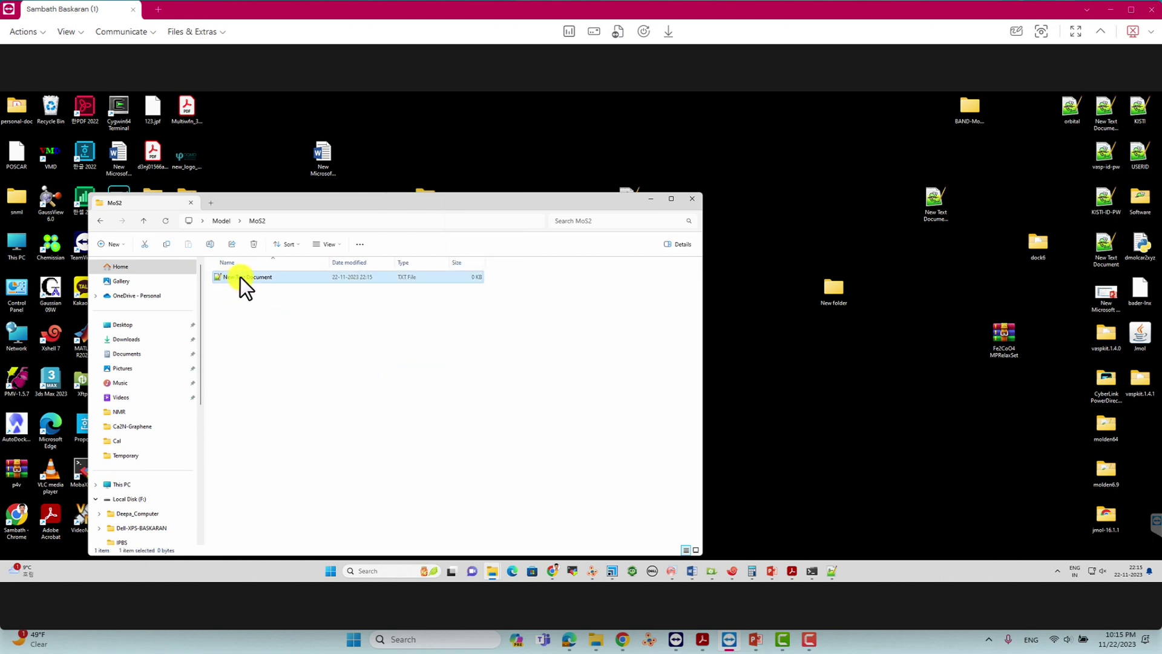
# Open the new text document in Notepad++, paste the copied MoS2 cell data, save it and close the editor.
pyautogui.doubleClick(242, 277)
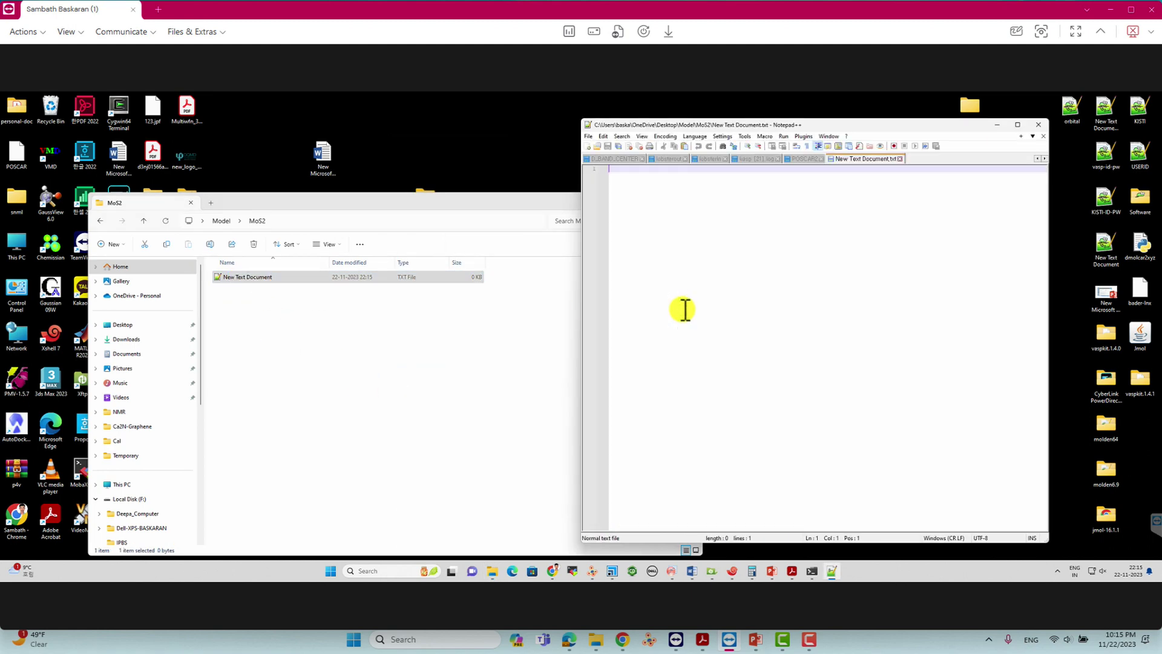
pyautogui.hotkey('ctrl', 'v')
pyautogui.click(608, 147)
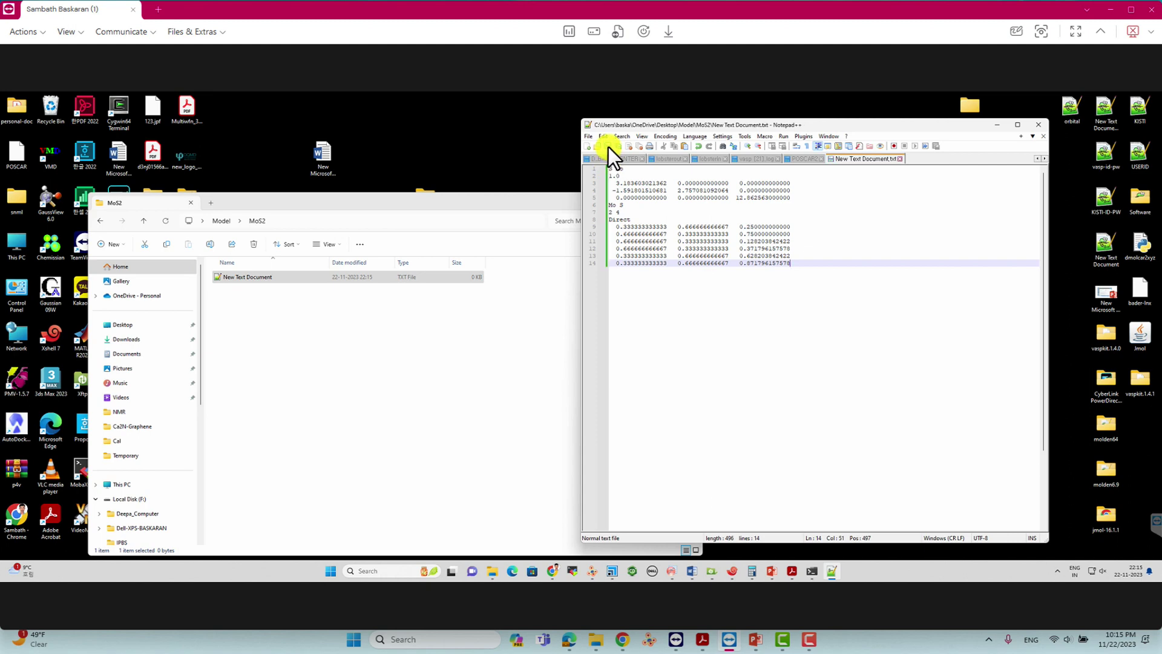
pyautogui.click(1031, 124)
# Rename the new text document in the MoS2 folder as POSCAR.
pyautogui.rightClick(249, 282)
pyautogui.click(226, 281)
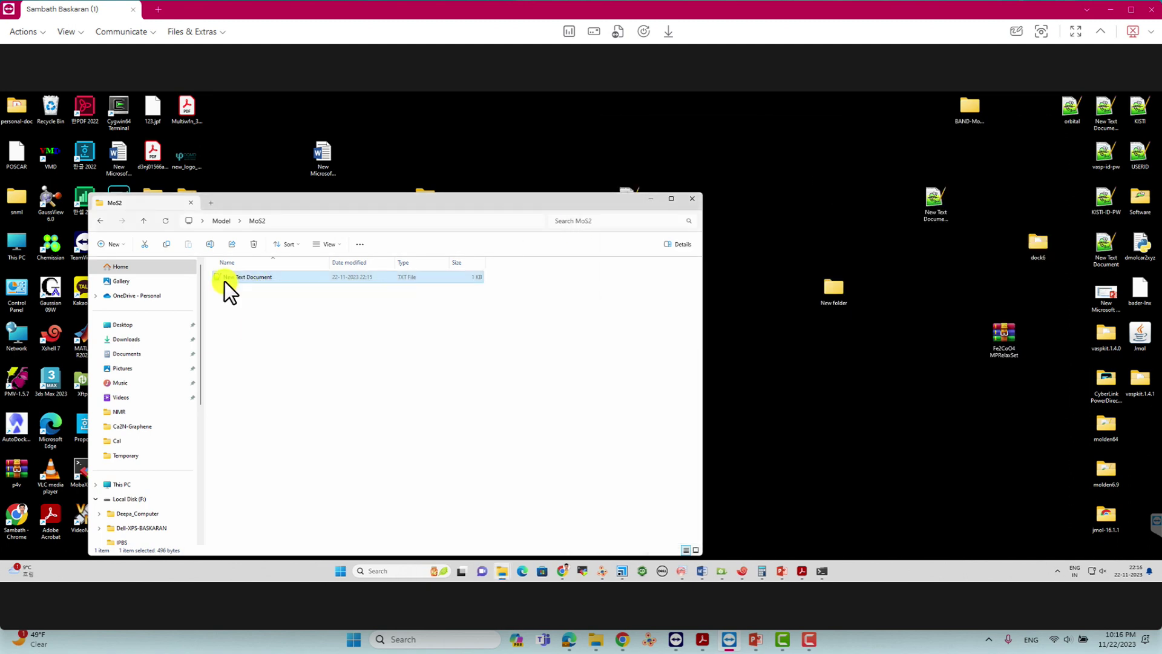
pyautogui.press('F2')
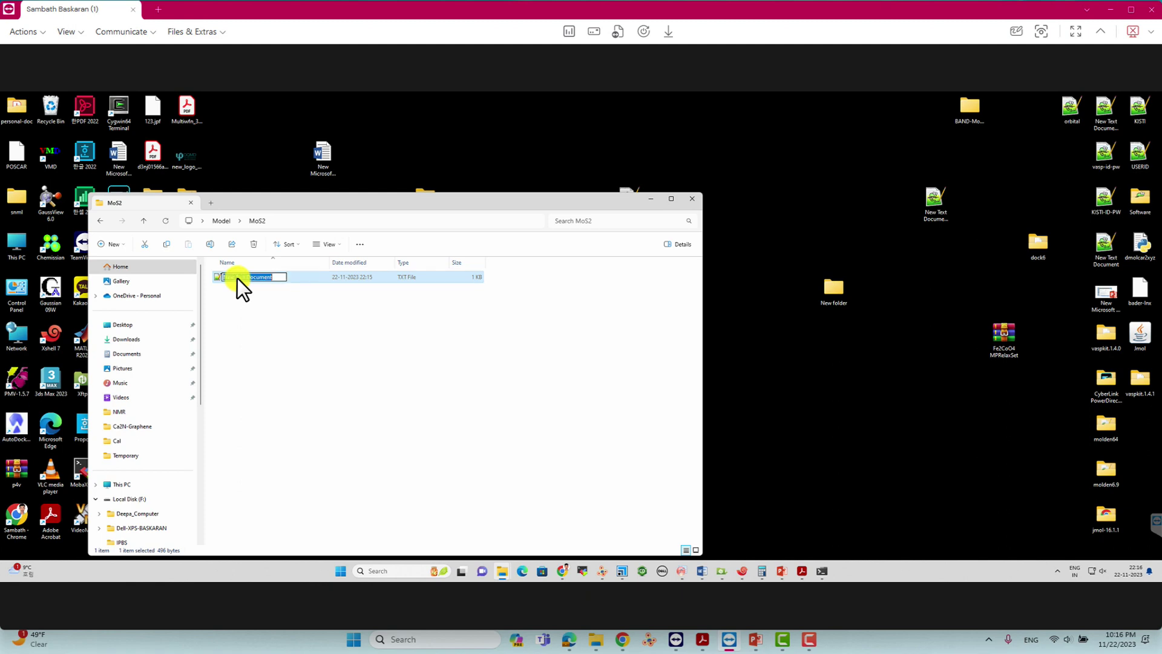
pyautogui.write('POSCAR')
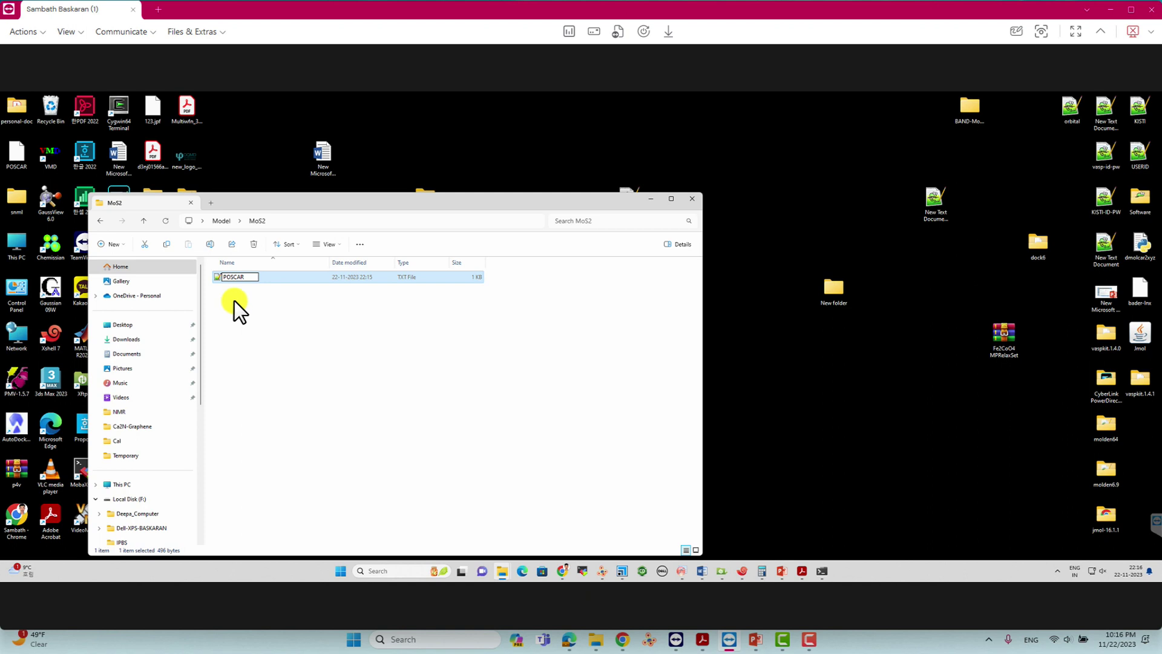
pyautogui.press('Return')
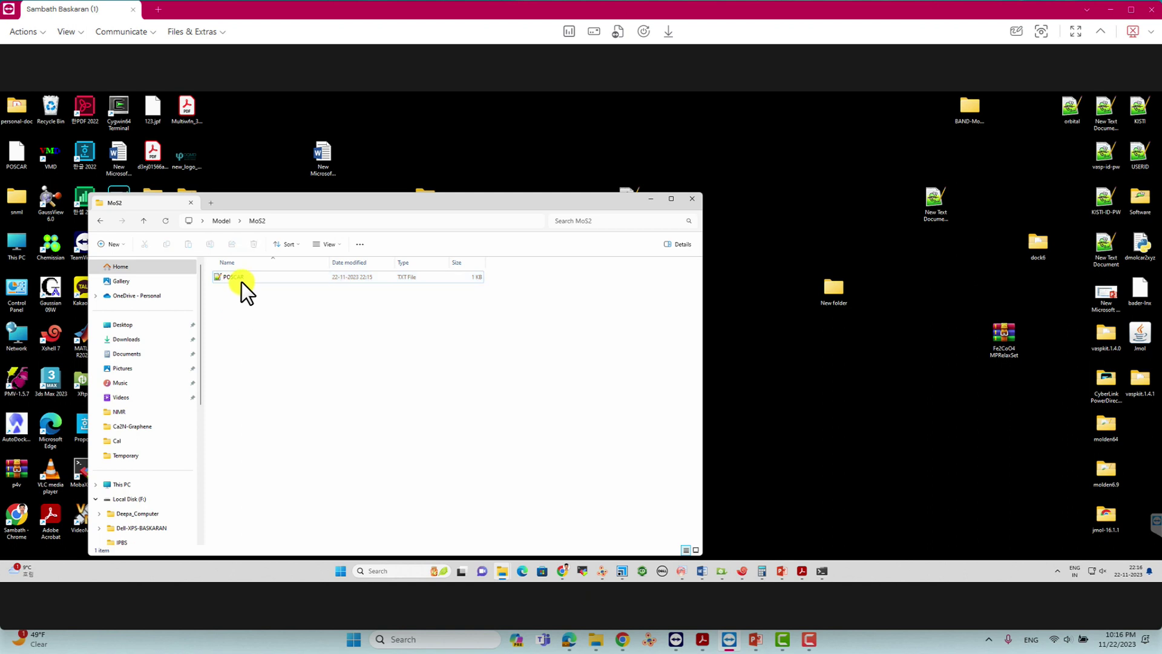
# Open the POSCAR text file in Notepad++ and save it under the name POSCAR.file in the MoS2 folder.
pyautogui.rightClick(236, 277)
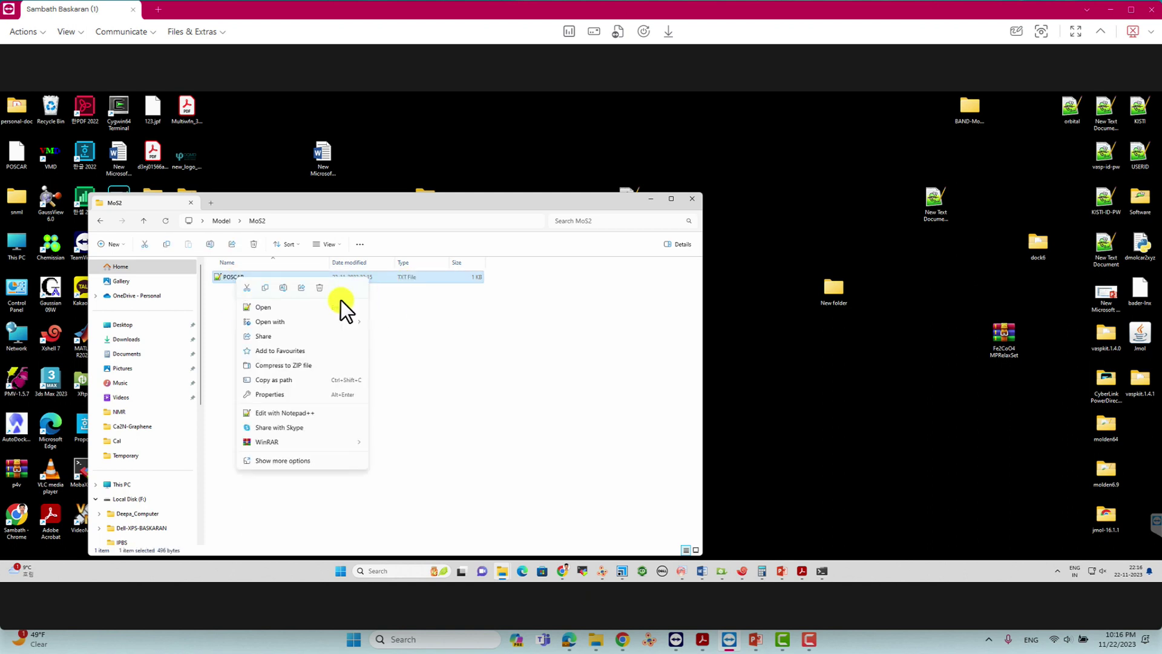
pyautogui.click(285, 412)
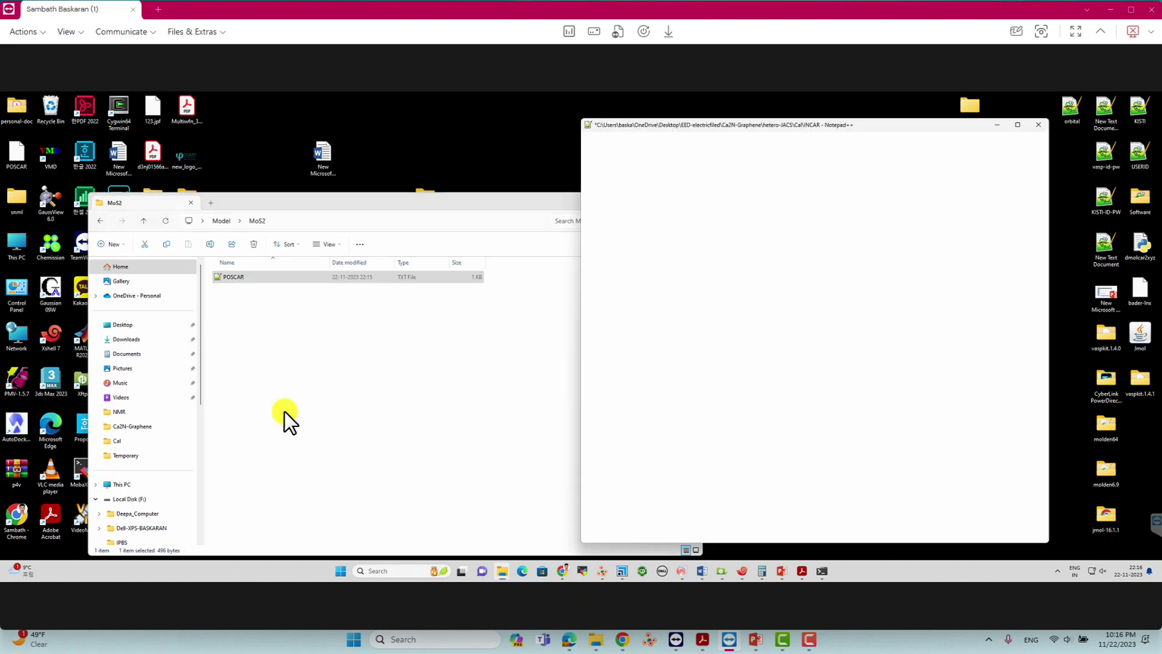
pyautogui.click(589, 135)
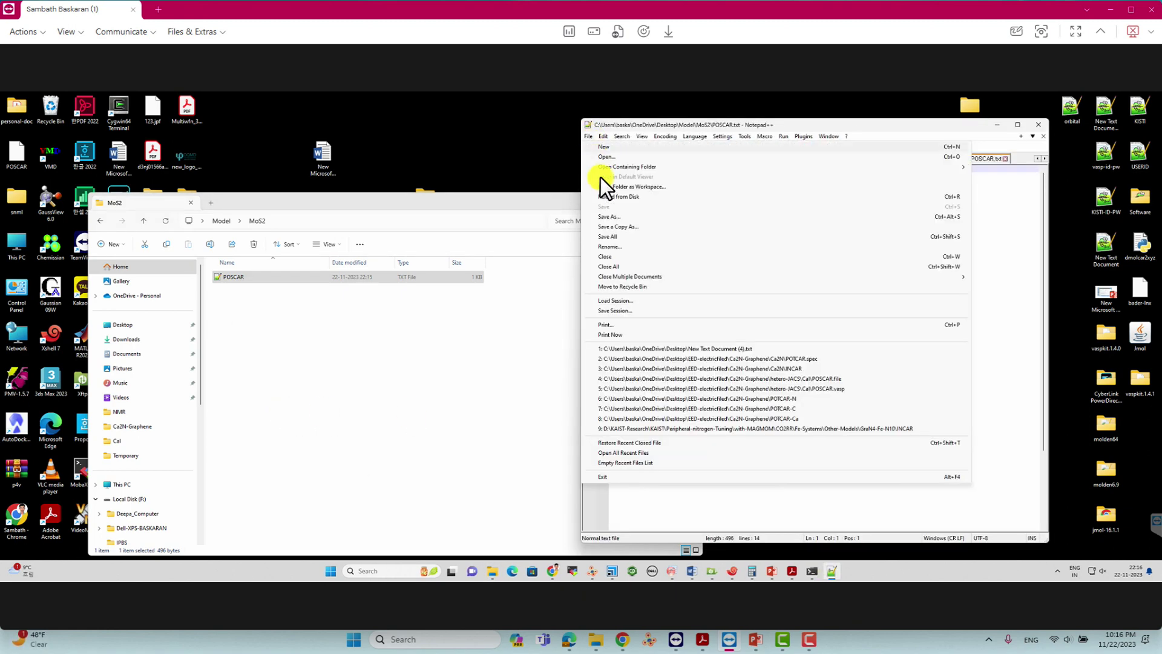
pyautogui.click(610, 216)
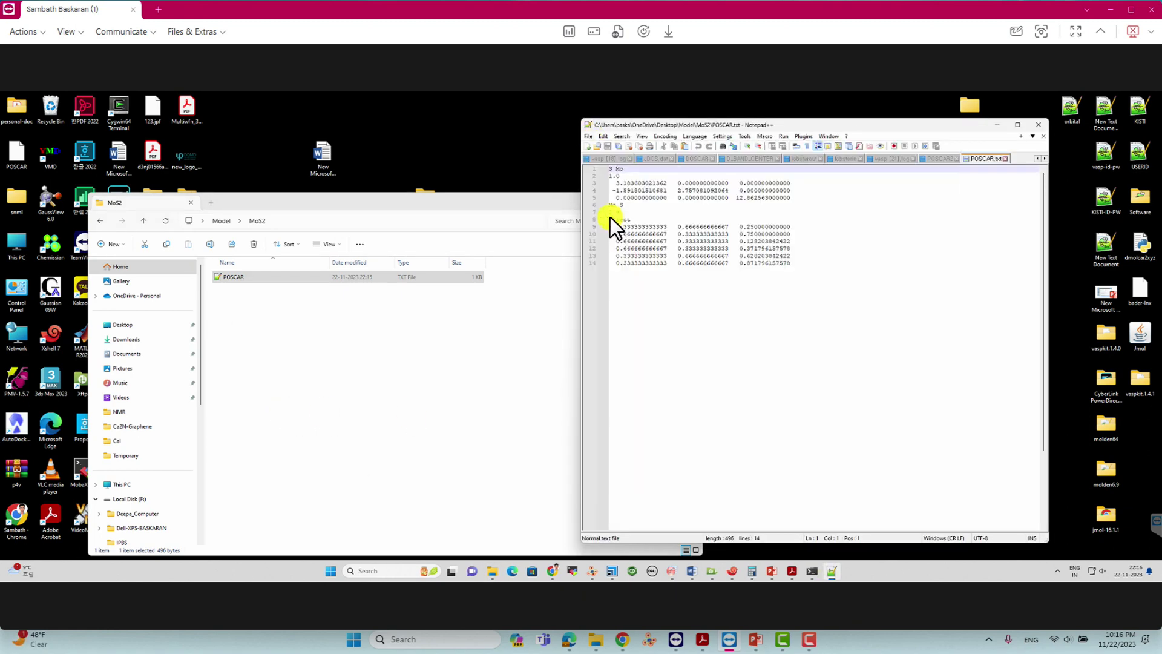
pyautogui.click(671, 339)
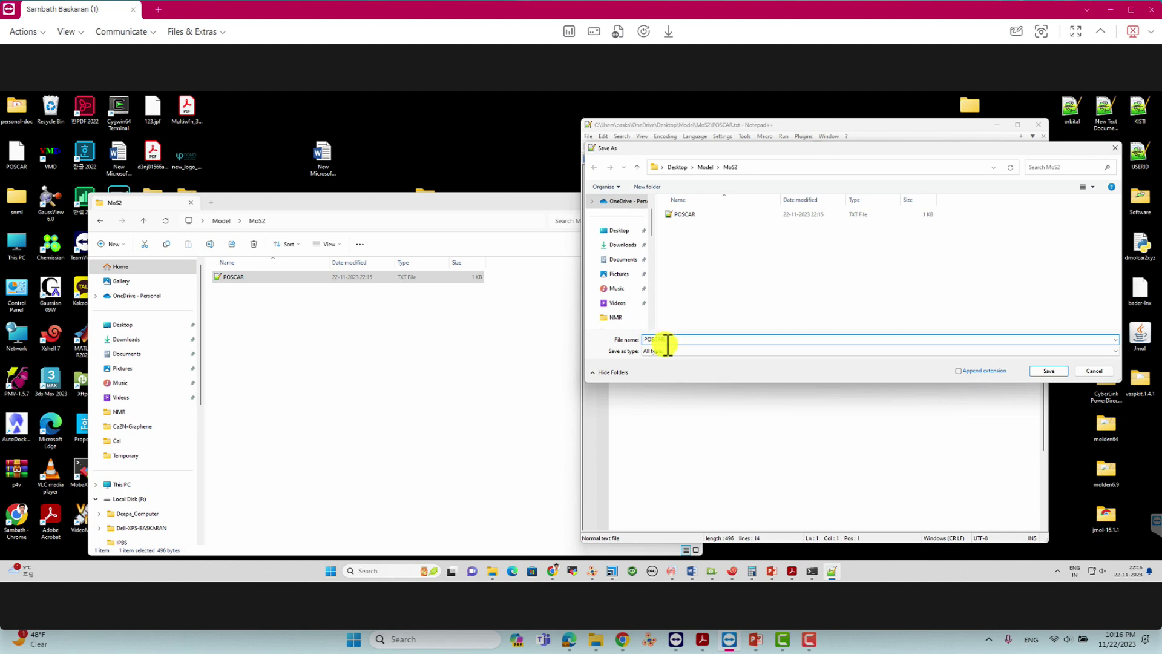
pyautogui.write('.file')
pyautogui.press('Return')
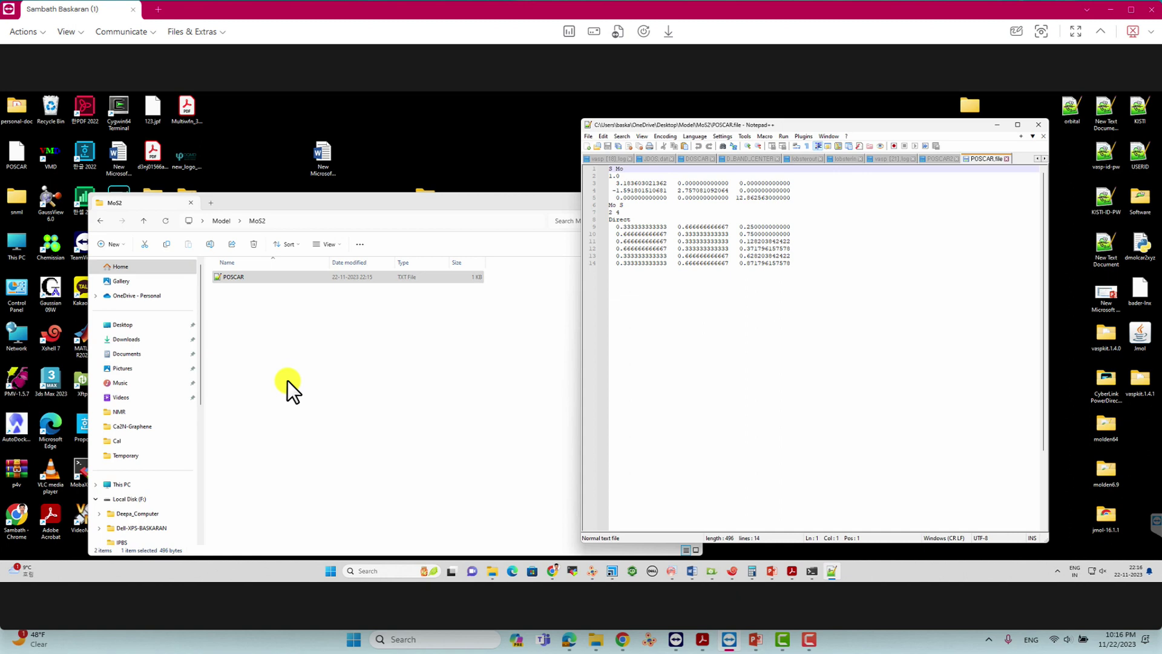
# Delete the POSCAR text file from the MoS2 folder and rename POSCAR.file as POSCAR without an extension.
pyautogui.click(262, 311)
pyautogui.click(238, 294)
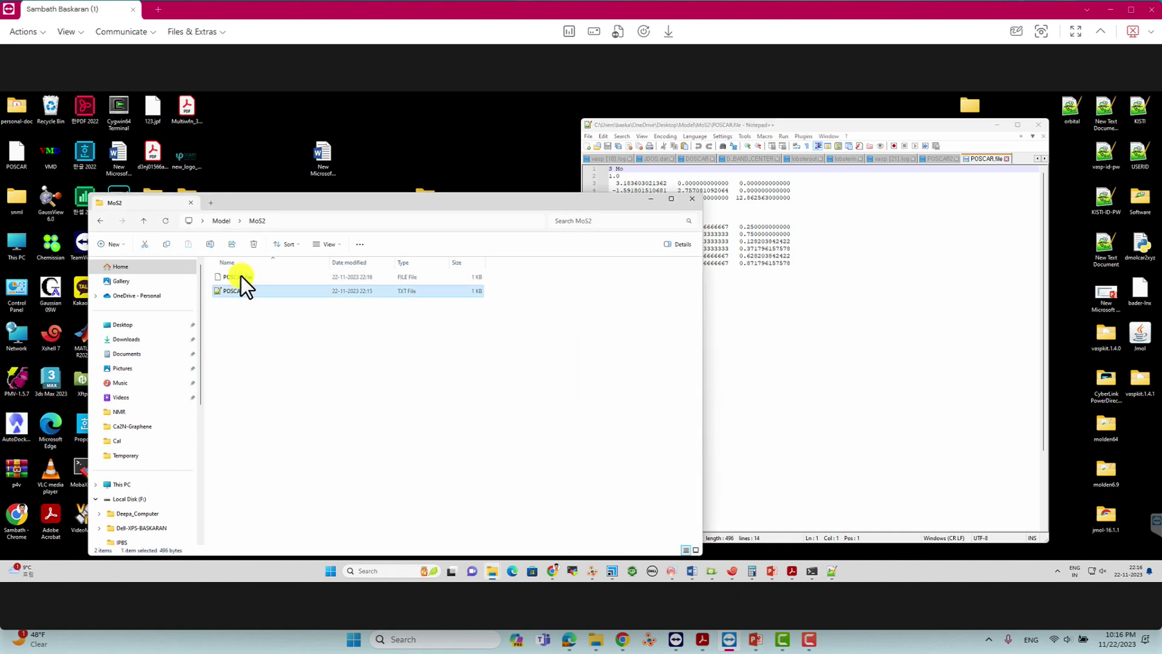
pyautogui.press('Delete')
pyautogui.click(258, 276)
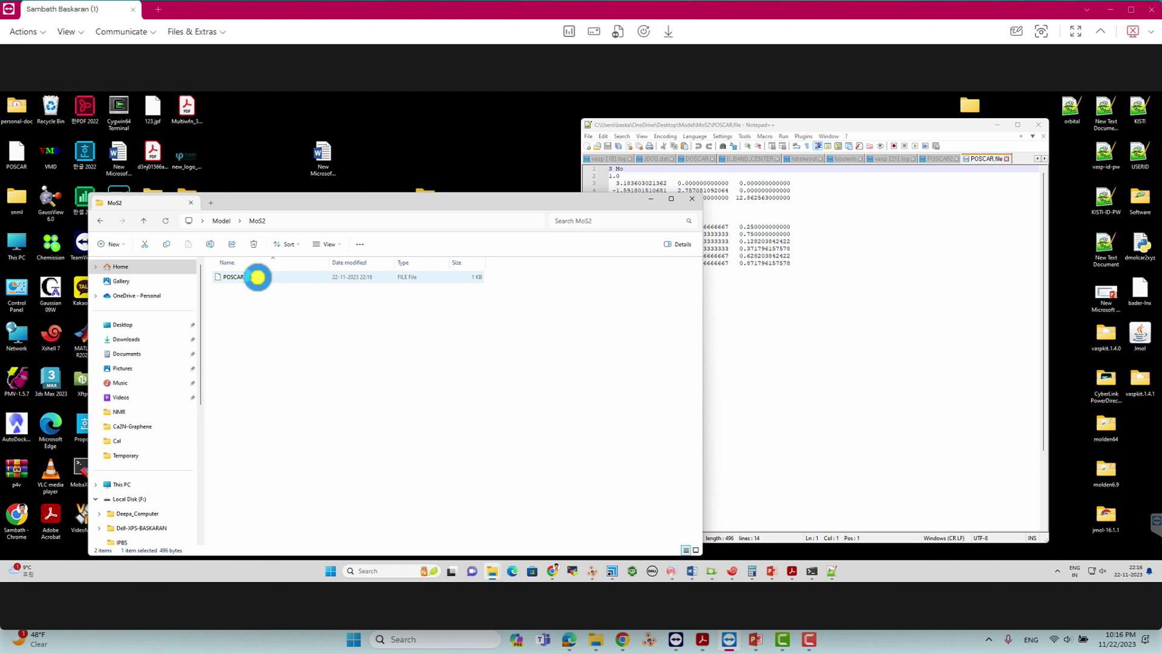
pyautogui.click(257, 278)
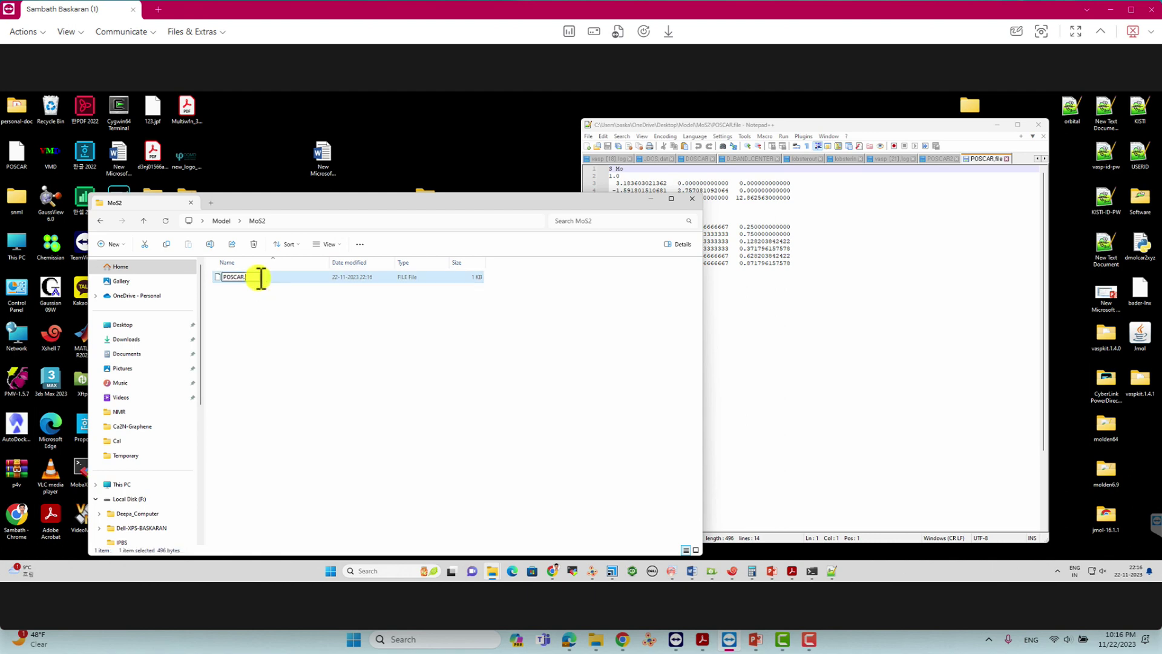
pyautogui.click(256, 386)
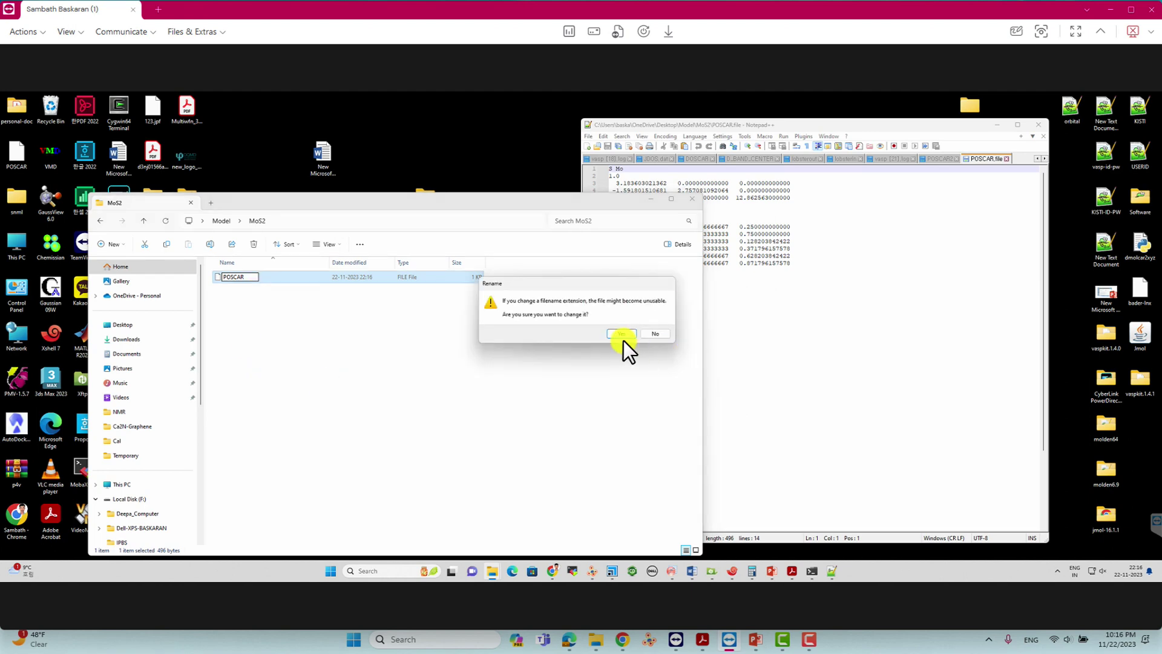
pyautogui.click(620, 334)
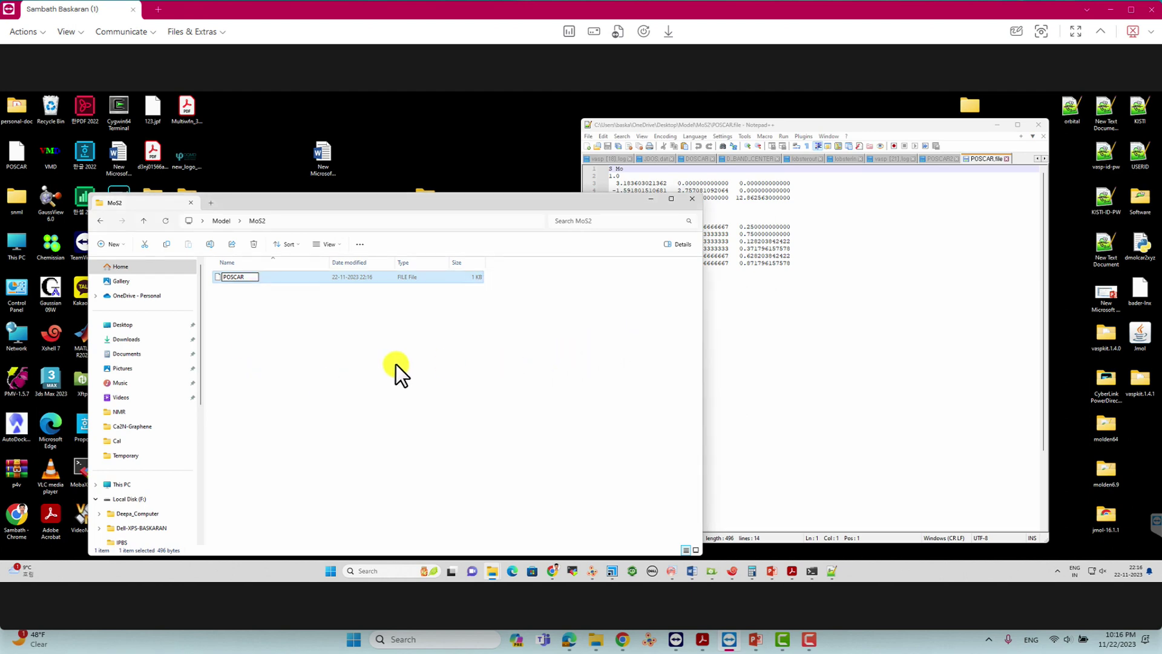
# Switch to VESTA, load the MoS2 POSCAR file, maximize the window and rotate the structure to inspect its unit cell.
pyautogui.click(592, 570)
pyautogui.doubleClick(531, 96)
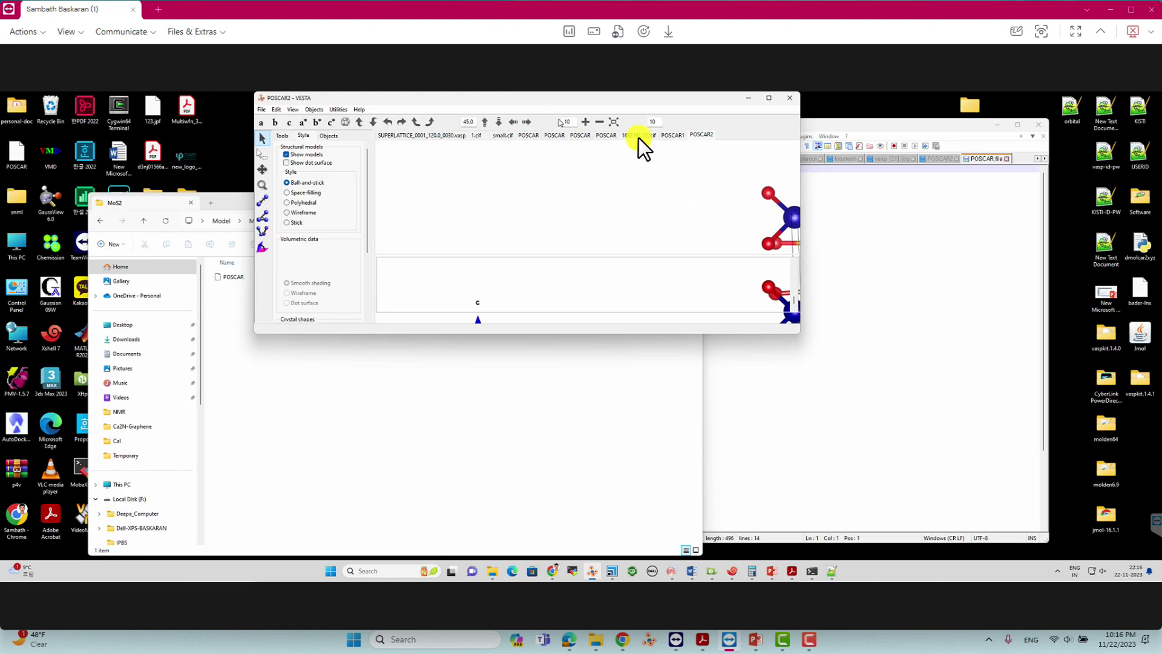
pyautogui.moveTo(259, 274); pyautogui.dragTo(698, 256)
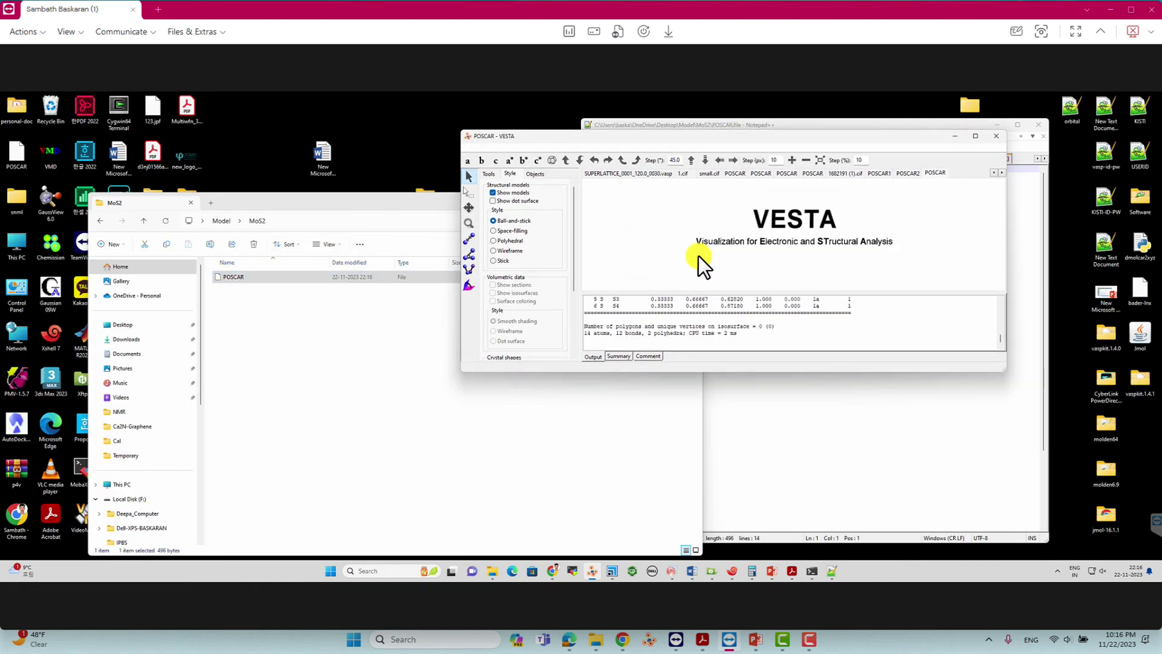
pyautogui.click(973, 138)
pyautogui.moveTo(717, 359); pyautogui.dragTo(695, 291)
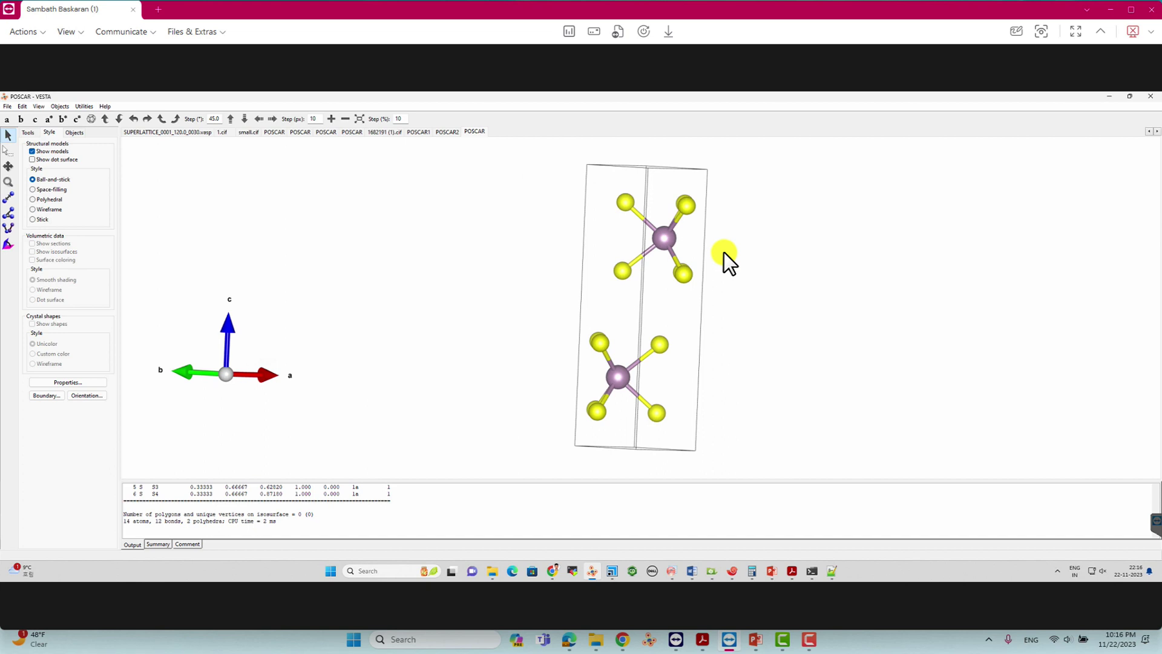
pyautogui.moveTo(668, 262); pyautogui.dragTo(670, 284)
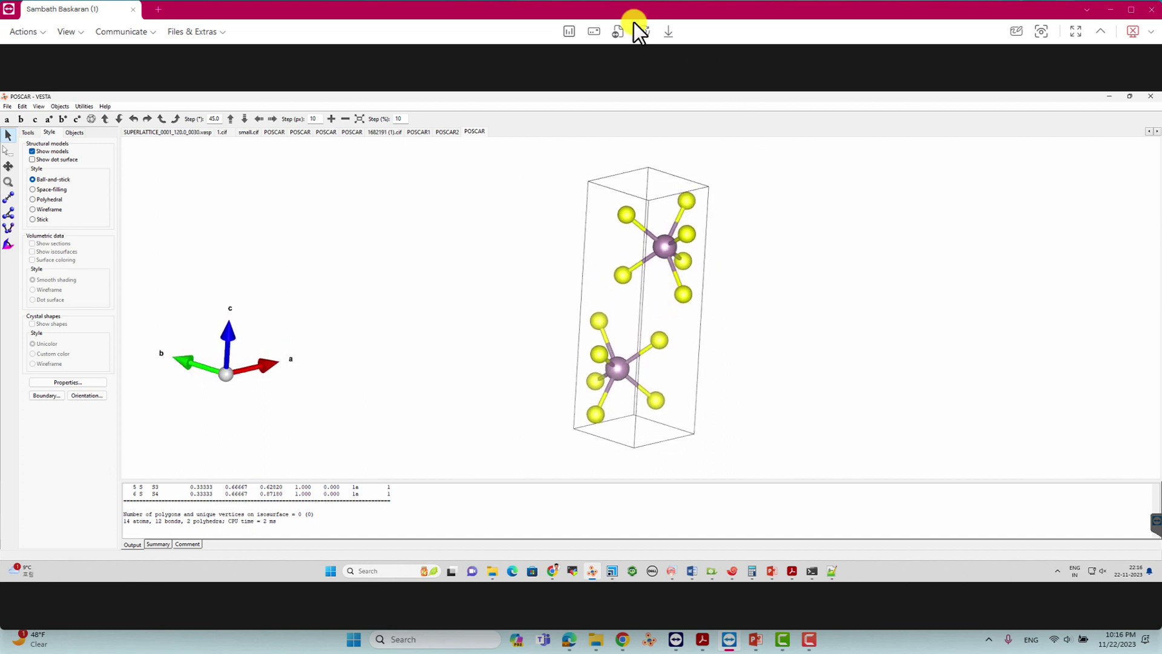
# Extend the MoS2 structure's boundary to x(max) 3 and y(max) 3, and rotate the model to view its layers from the side.
pyautogui.click(52, 397)
pyautogui.doubleClick(149, 136)
pyautogui.write('3')
pyautogui.doubleClick(145, 147)
pyautogui.write('3')
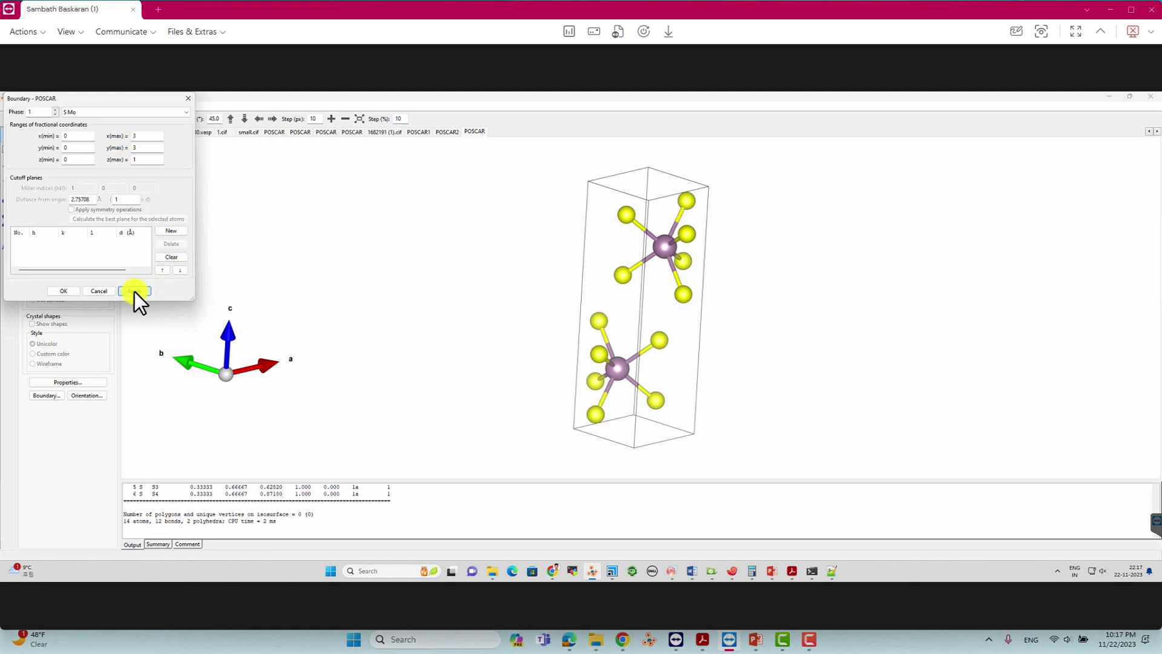
pyautogui.click(134, 291)
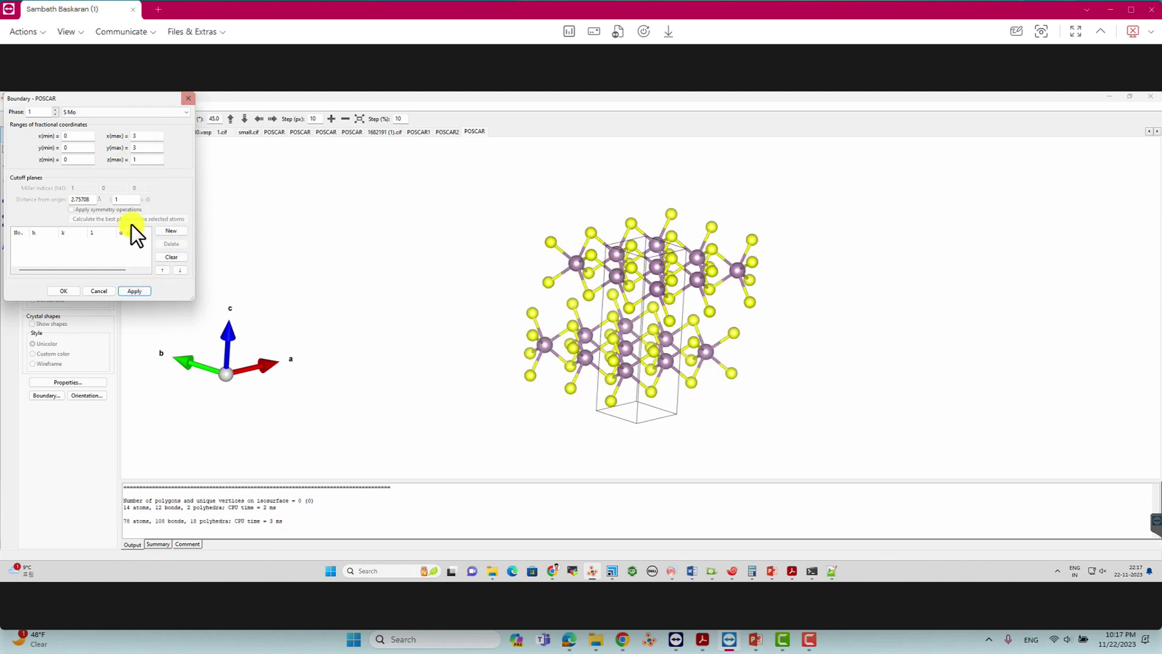
pyautogui.click(66, 290)
pyautogui.moveTo(617, 264); pyautogui.dragTo(613, 214)
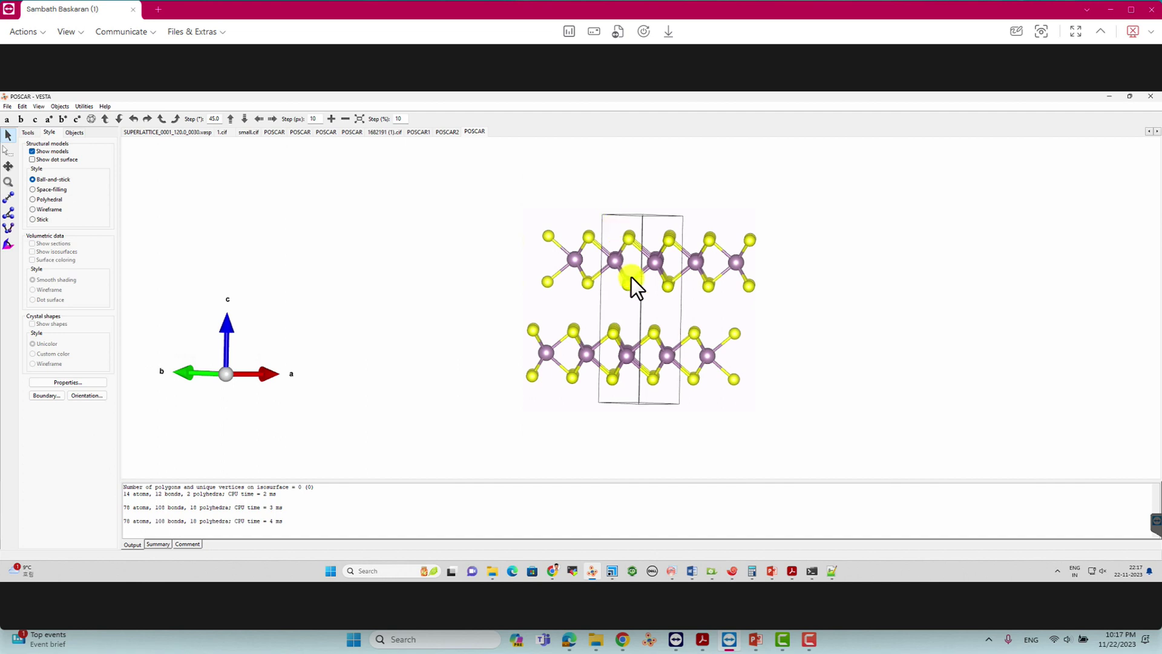
# Minimize VESTA, drop the missing POSCAR.file from Notepad++ without keeping it, and minimize the editor.
pyautogui.click(1109, 97)
pyautogui.click(772, 379)
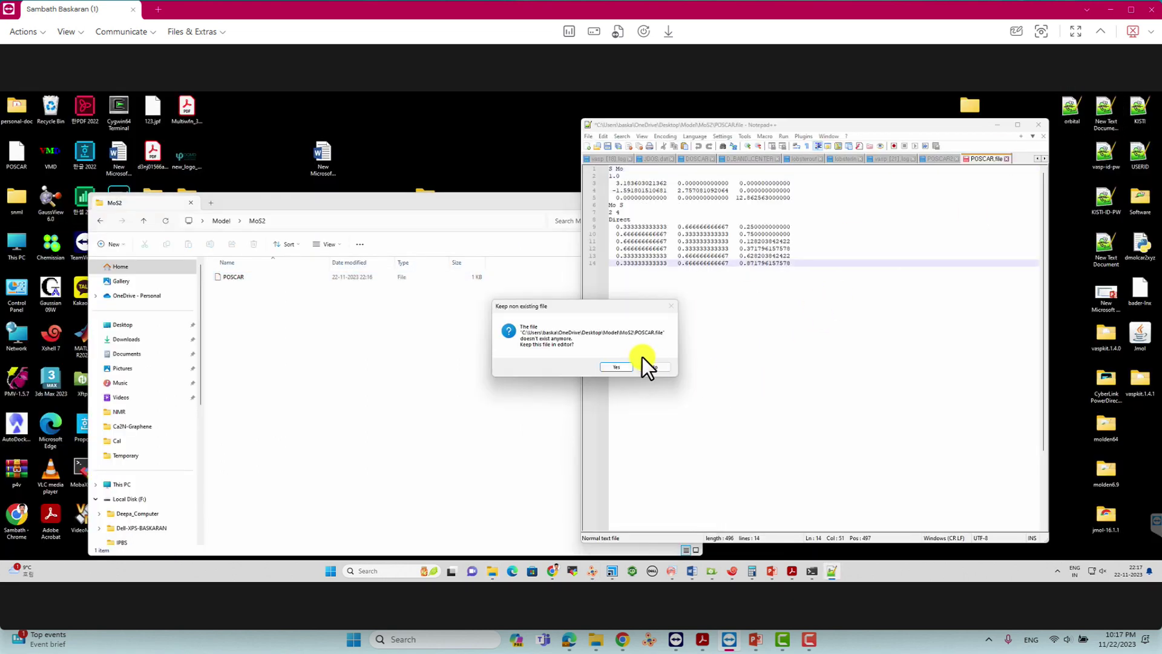
pyautogui.click(648, 368)
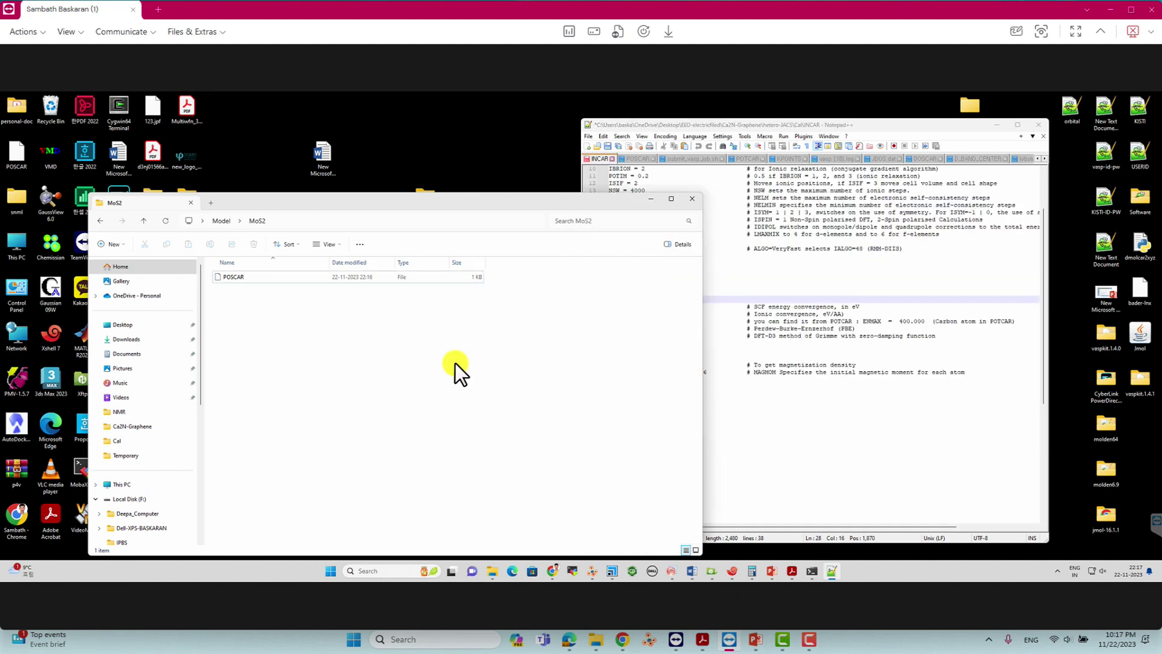
pyautogui.click(996, 124)
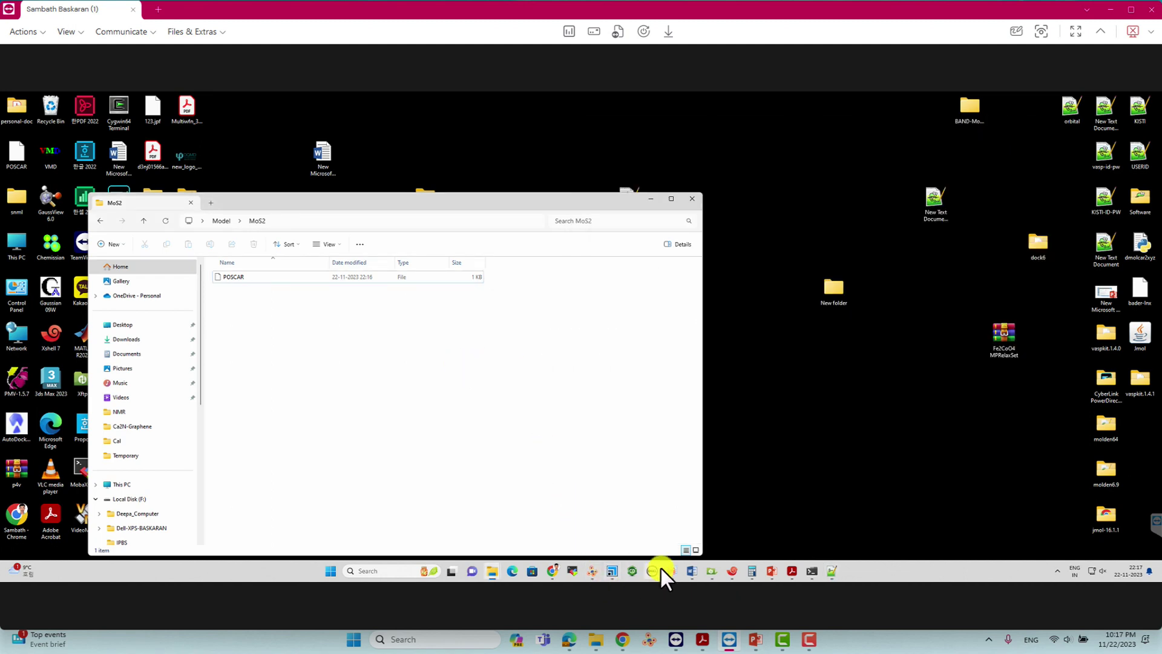
# Switch to Chrome, go back to the MoS2 entry in OQMD and open its relaxation calculation report.
pyautogui.click(554, 570)
pyautogui.click(584, 531)
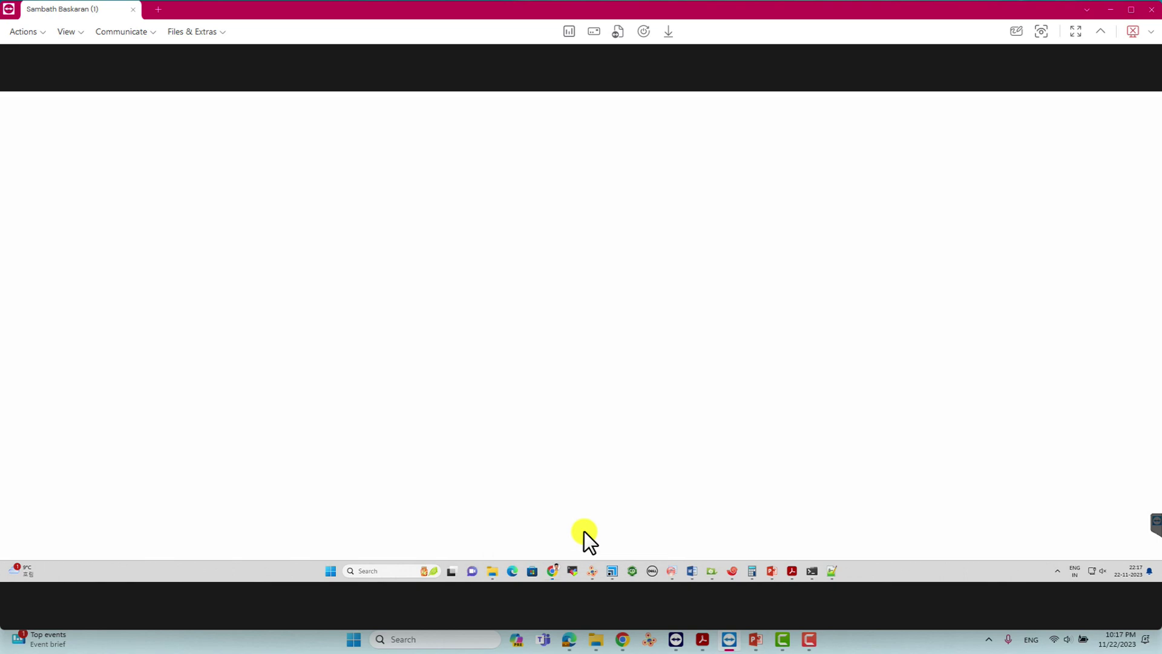
pyautogui.click(13, 117)
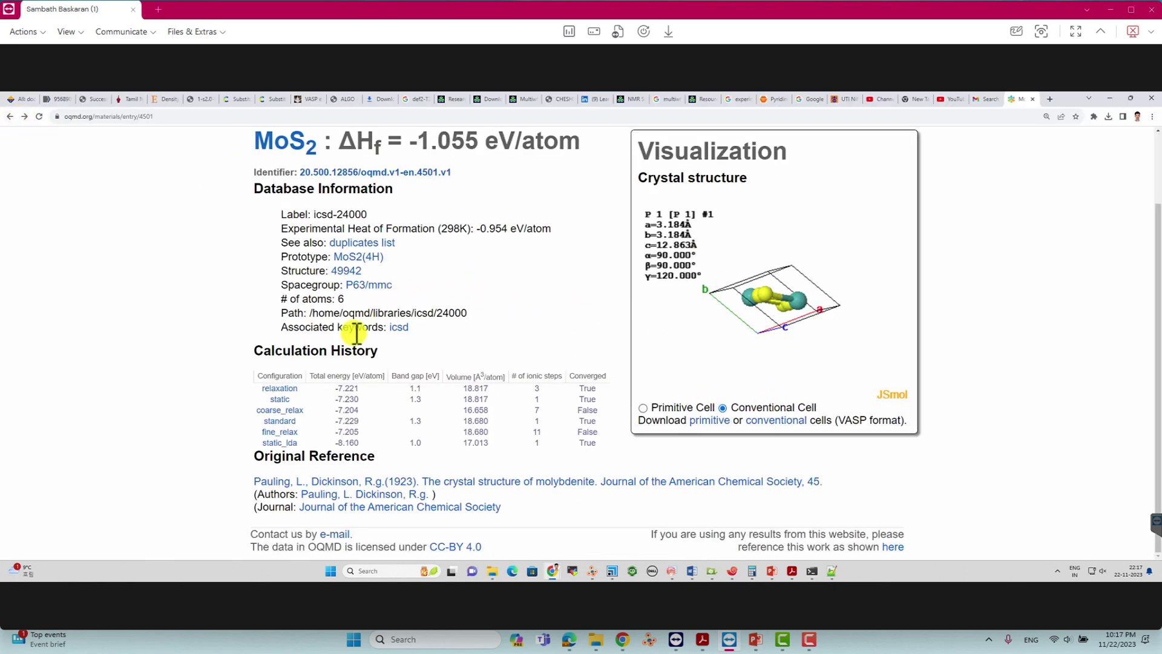
pyautogui.click(280, 388)
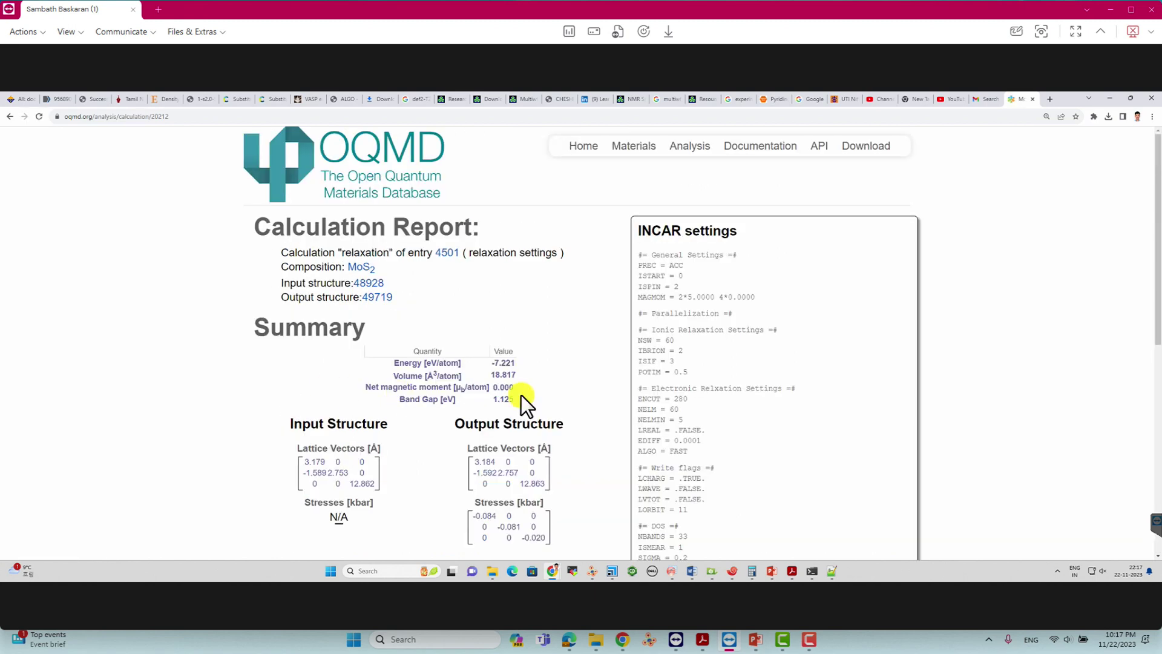
# Examine the INCAR settings, including MAGMOM and ISIF, the KPOINTS and the potentials in the MoS2 relaxation report.
pyautogui.scroll(-2, 760, 305)
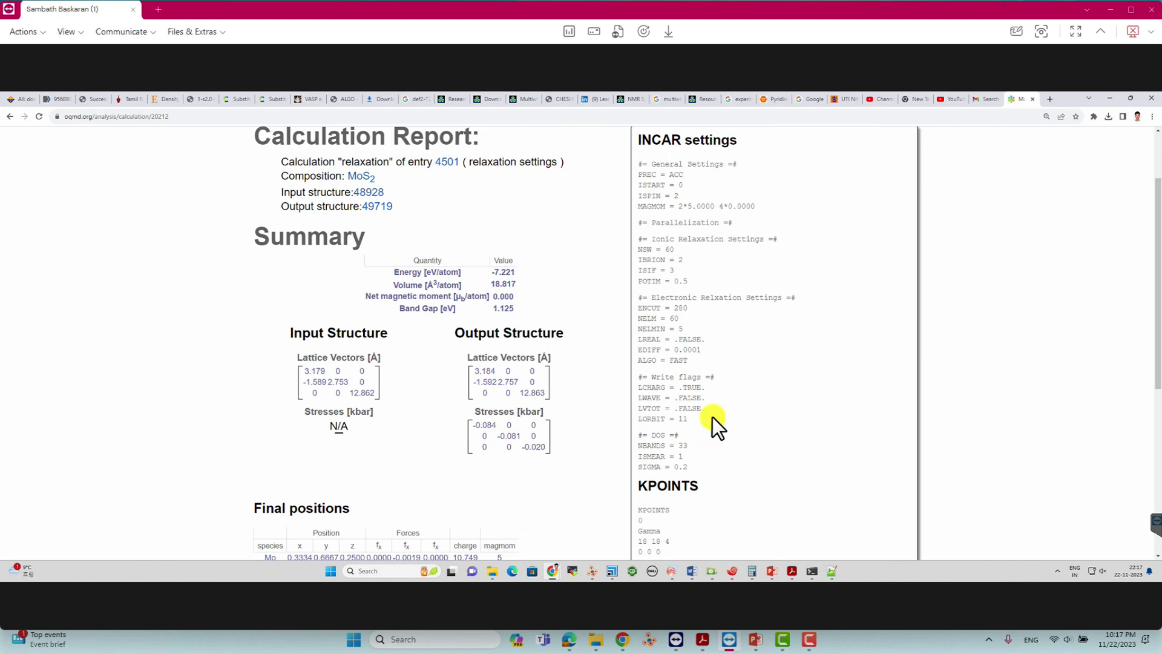
pyautogui.scroll(-2, 678, 363)
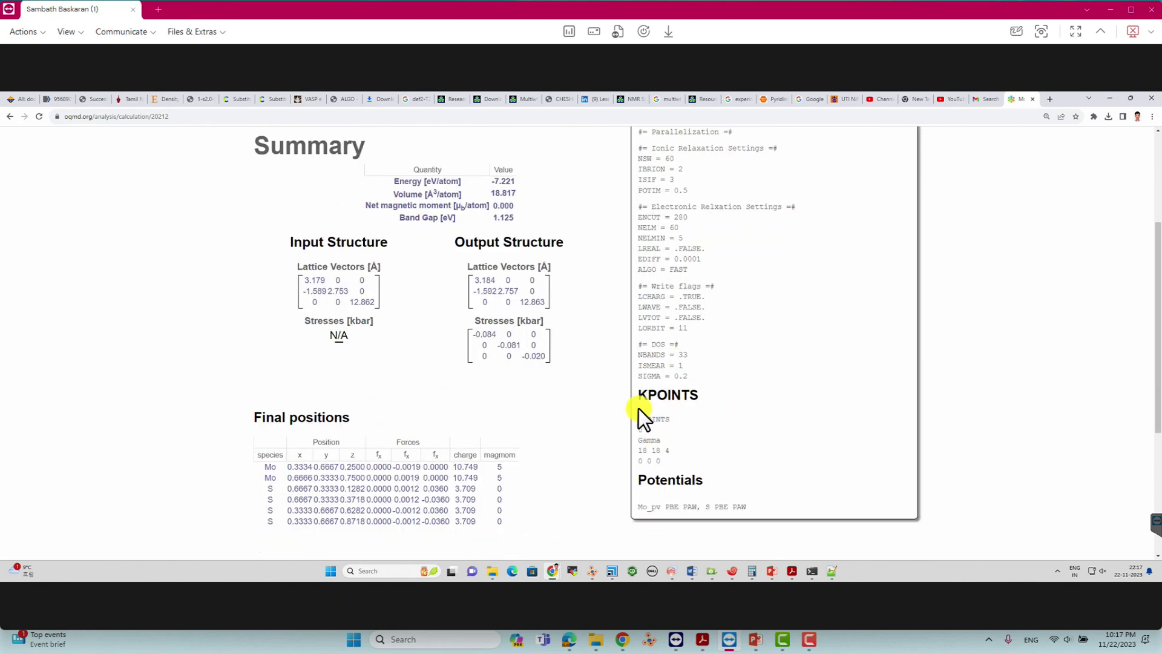
pyautogui.moveTo(638, 506); pyautogui.dragTo(751, 506)
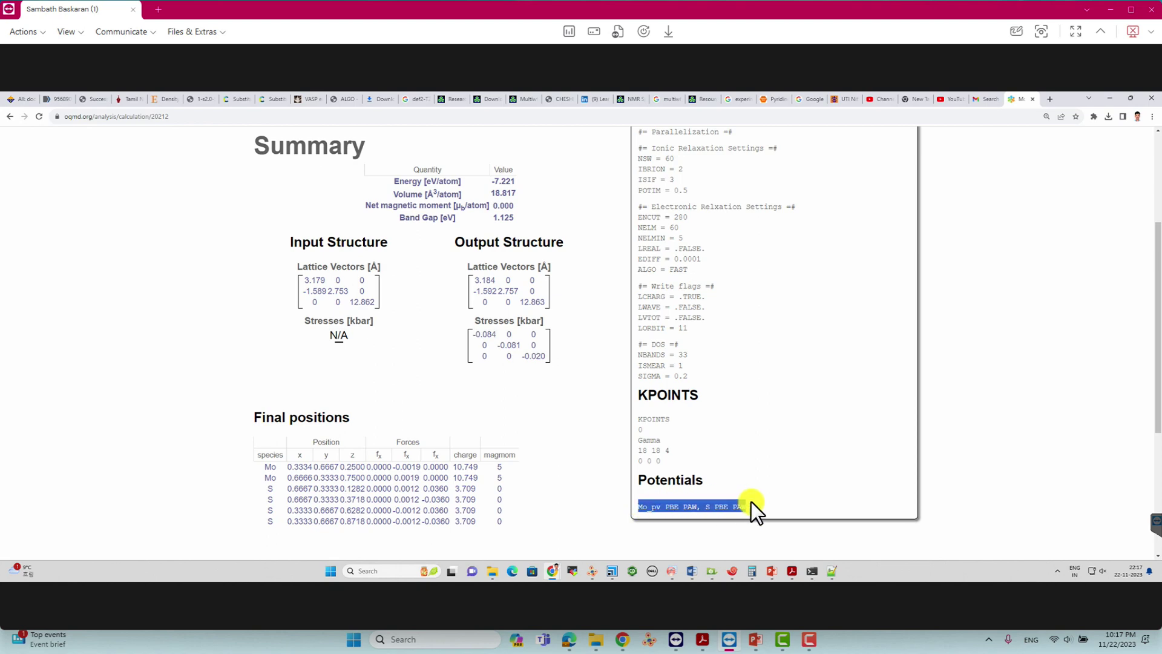
pyautogui.scroll(3, 742, 484)
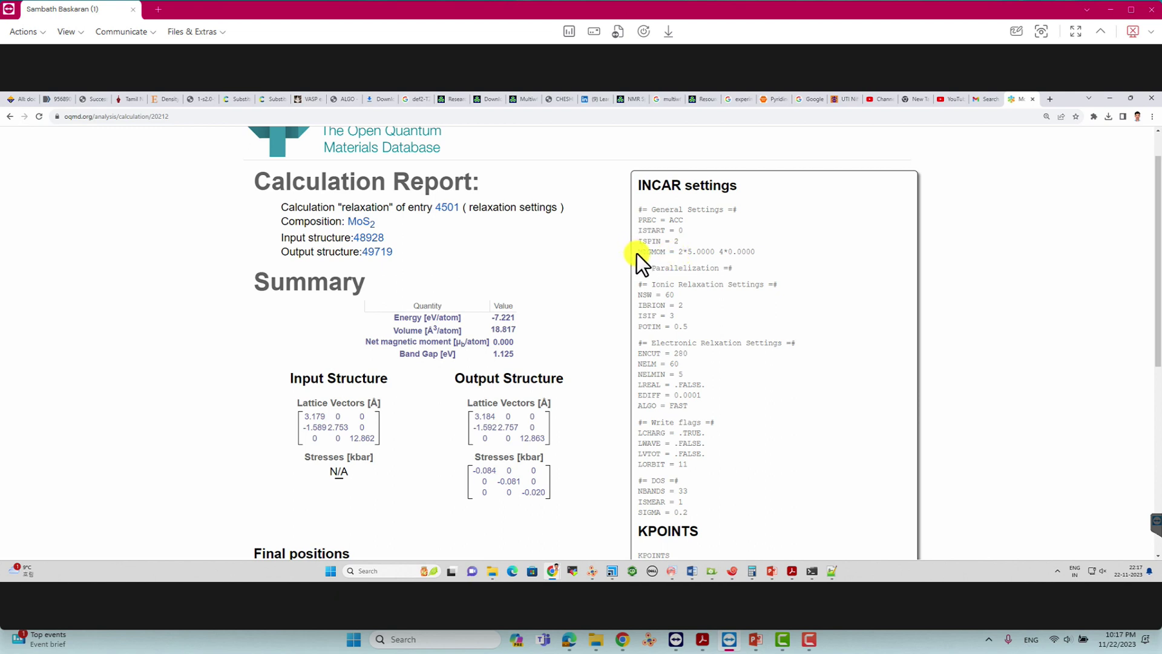
pyautogui.moveTo(637, 252); pyautogui.dragTo(755, 251)
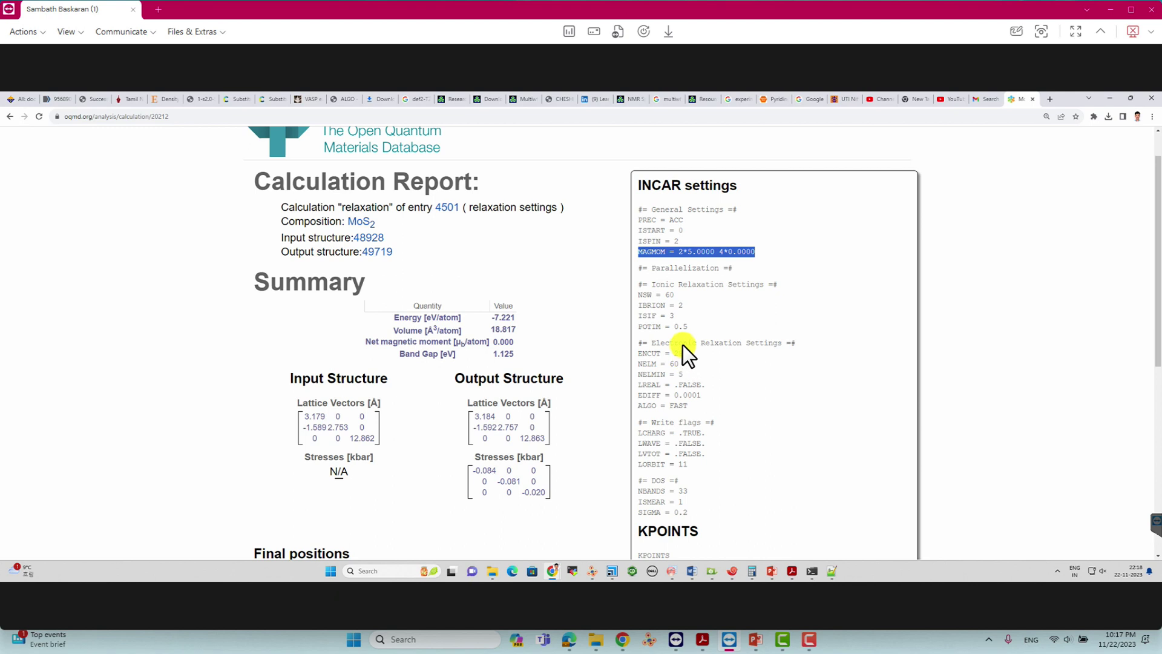
pyautogui.moveTo(674, 314); pyautogui.dragTo(634, 315)
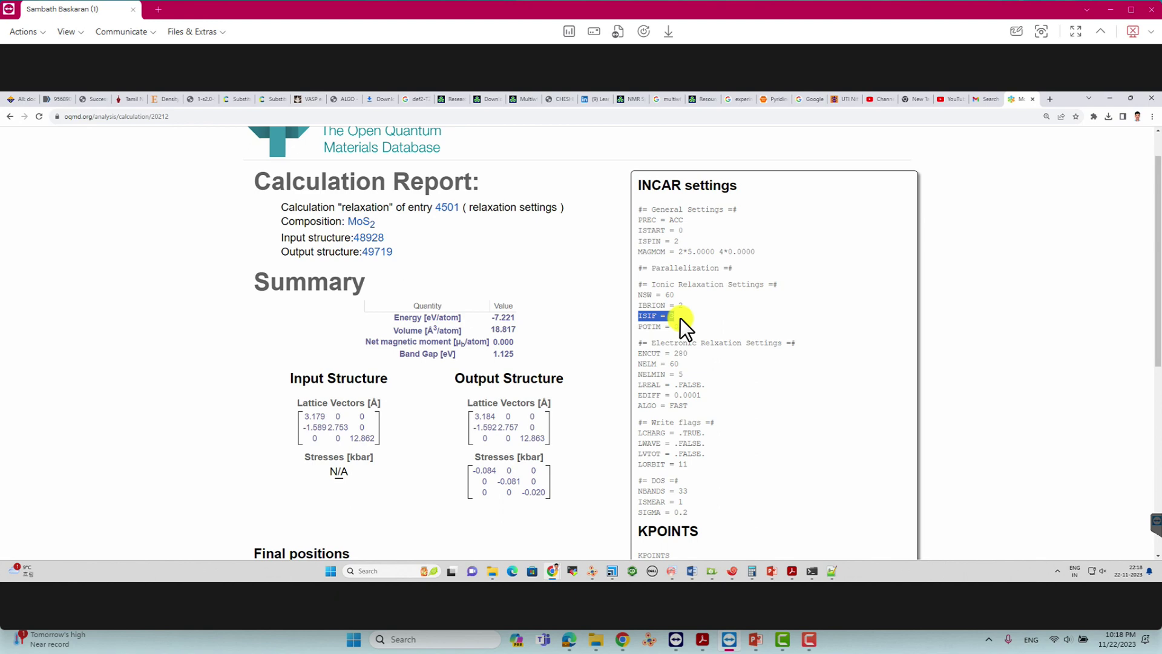
pyautogui.scroll(-2, 680, 318)
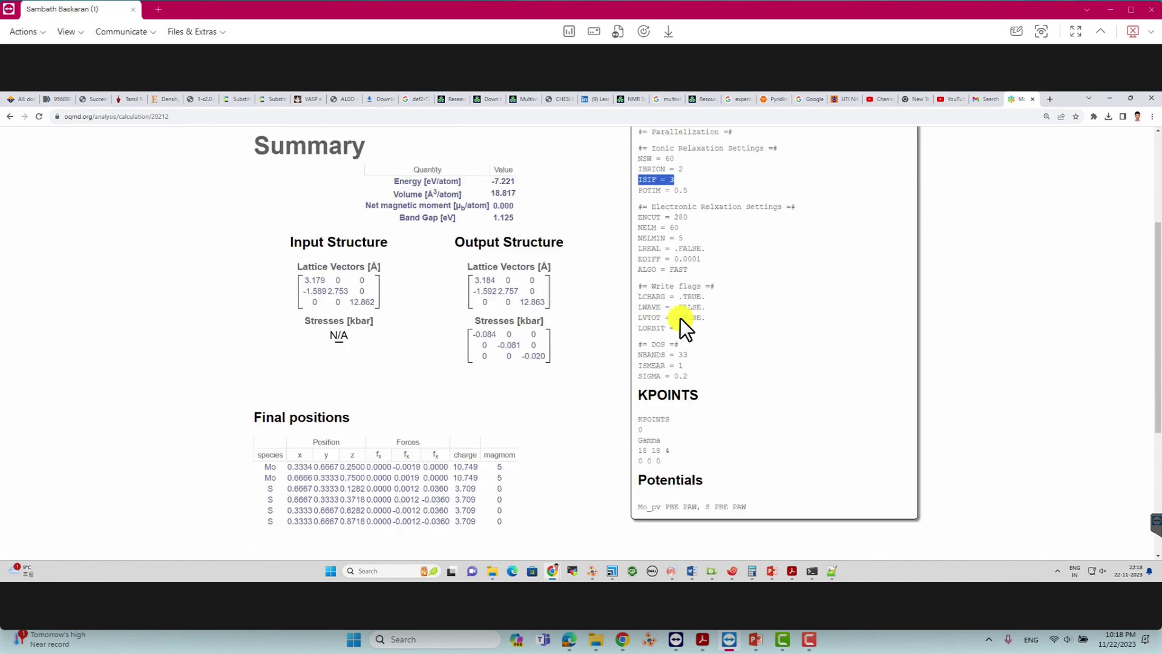
# Review the MoS2 relaxation report from the INCAR settings down to the KPOINTS, potentials, final positions and density of states.
pyautogui.scroll(-2, 680, 318)
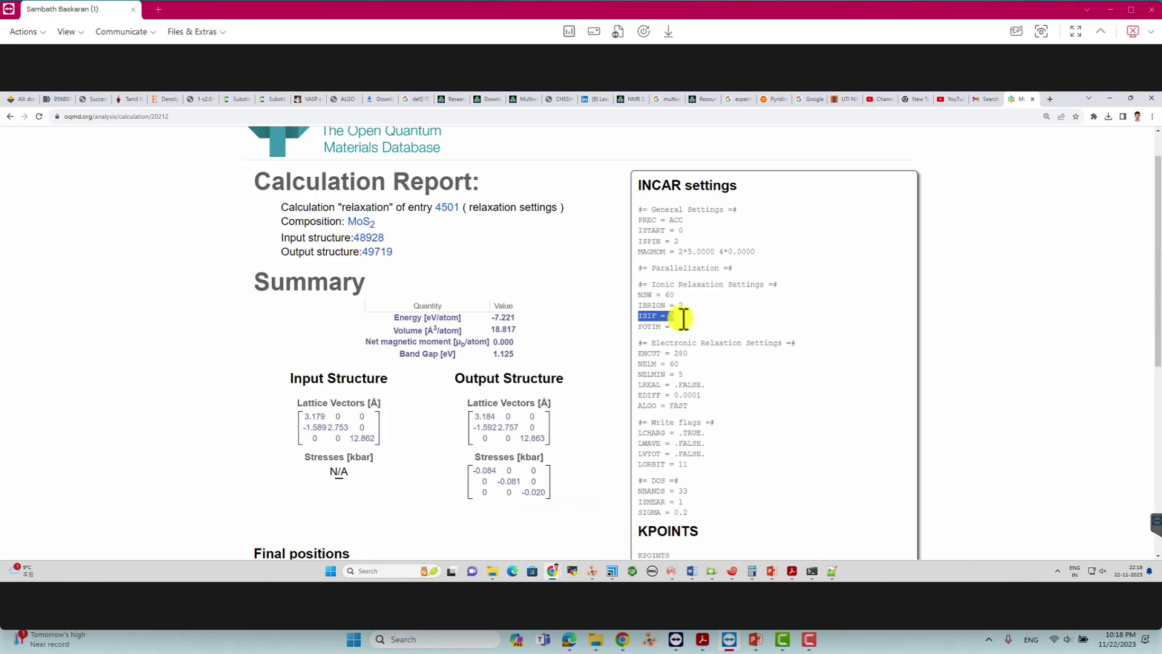
pyautogui.scroll(-3, 680, 318)
pyautogui.scroll(-2, 692, 309)
pyautogui.scroll(3, 692, 311)
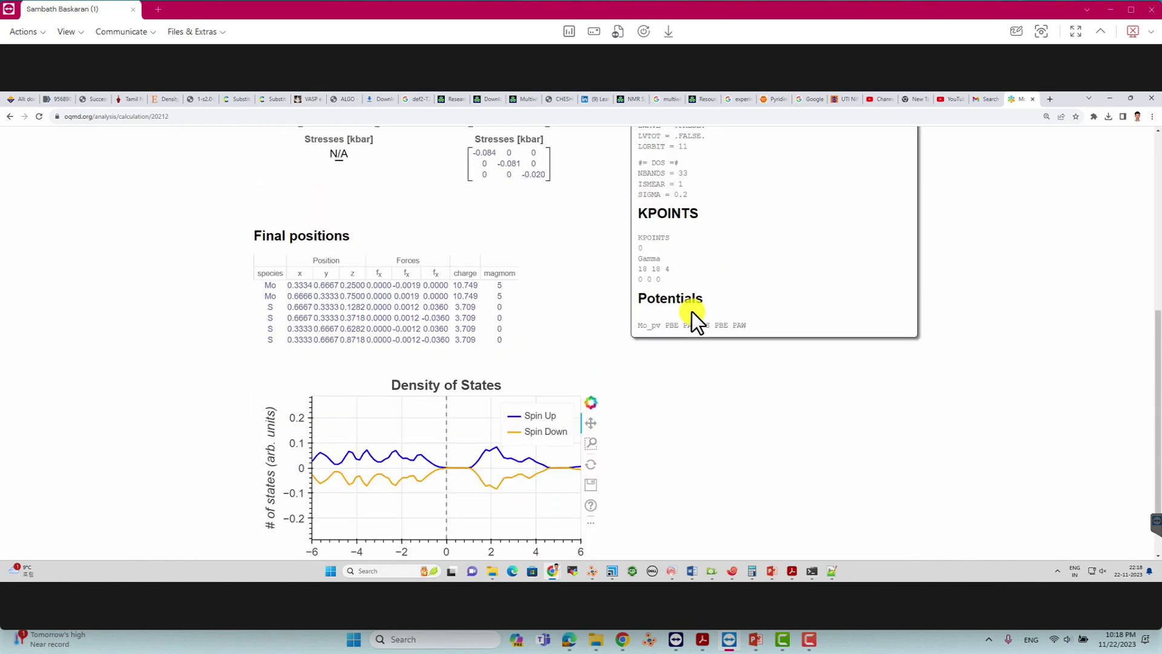
pyautogui.moveTo(638, 135); pyautogui.dragTo(700, 140)
pyautogui.scroll(4, 546, 341)
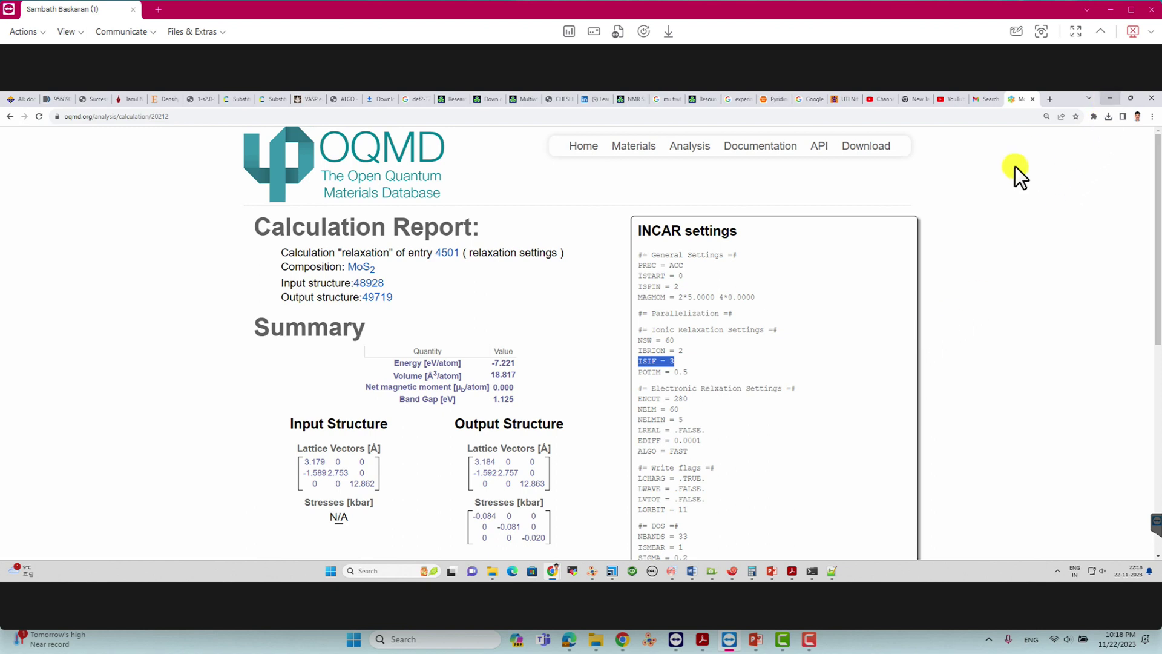
# Minimize Chrome, switch to the Entropy presentation in PowerPoint and start the slide show from the thank-you slide, slide 4.
pyautogui.click(1108, 99)
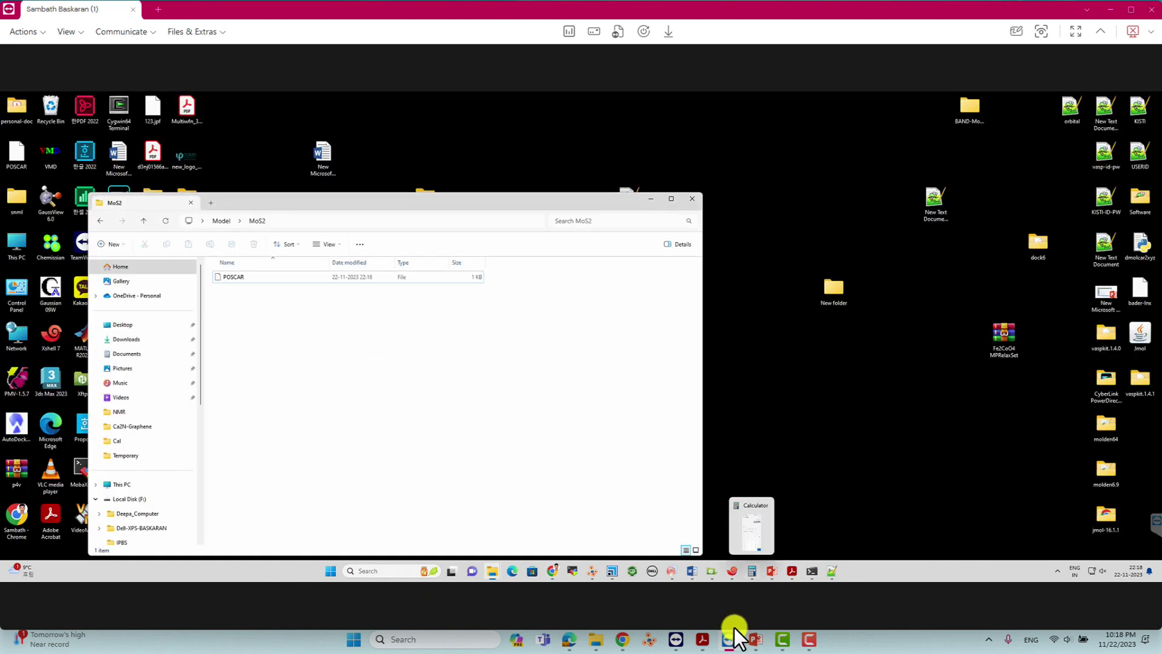
pyautogui.moveTo(756, 641)
pyautogui.click(746, 583)
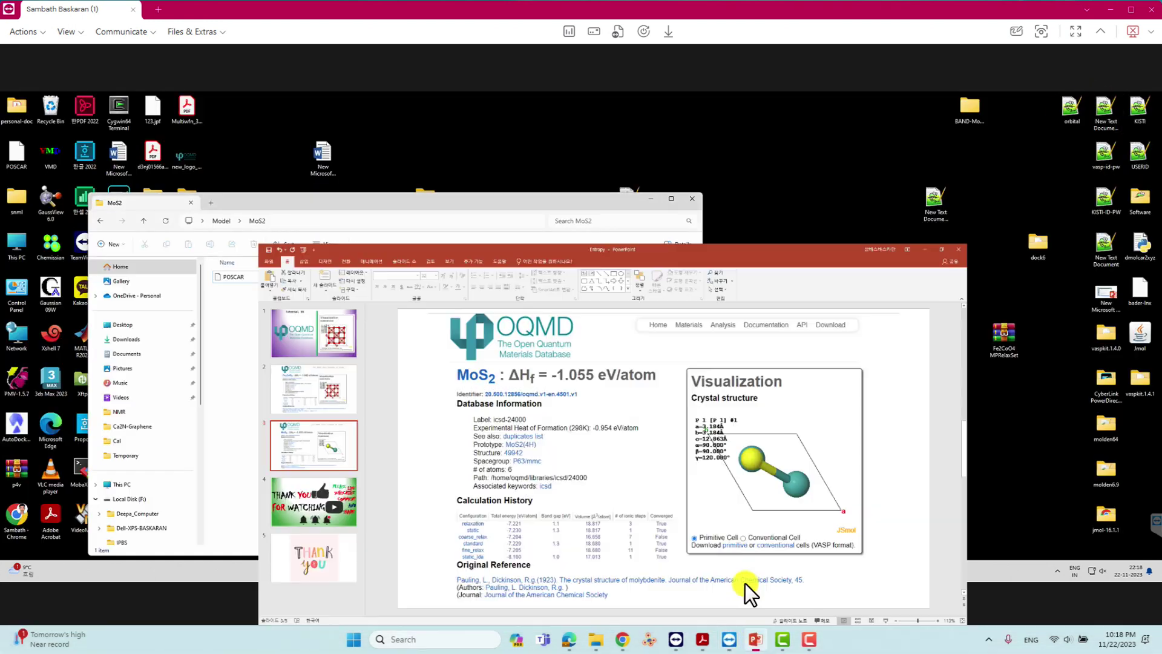
pyautogui.click(107, 405)
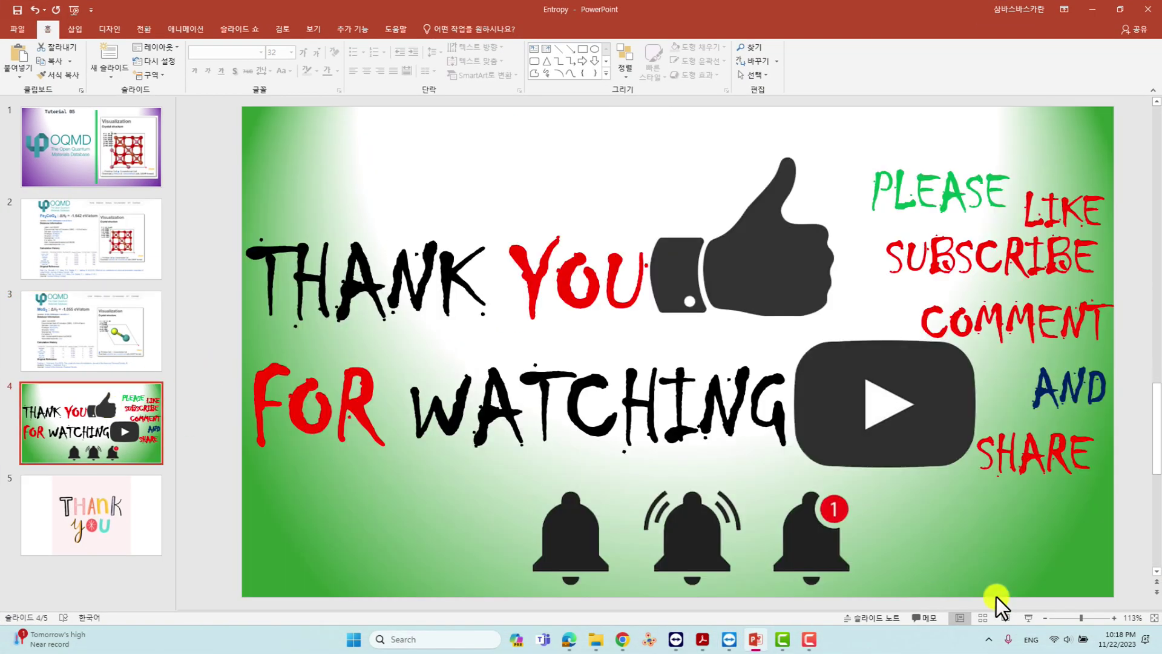
pyautogui.click(1027, 616)
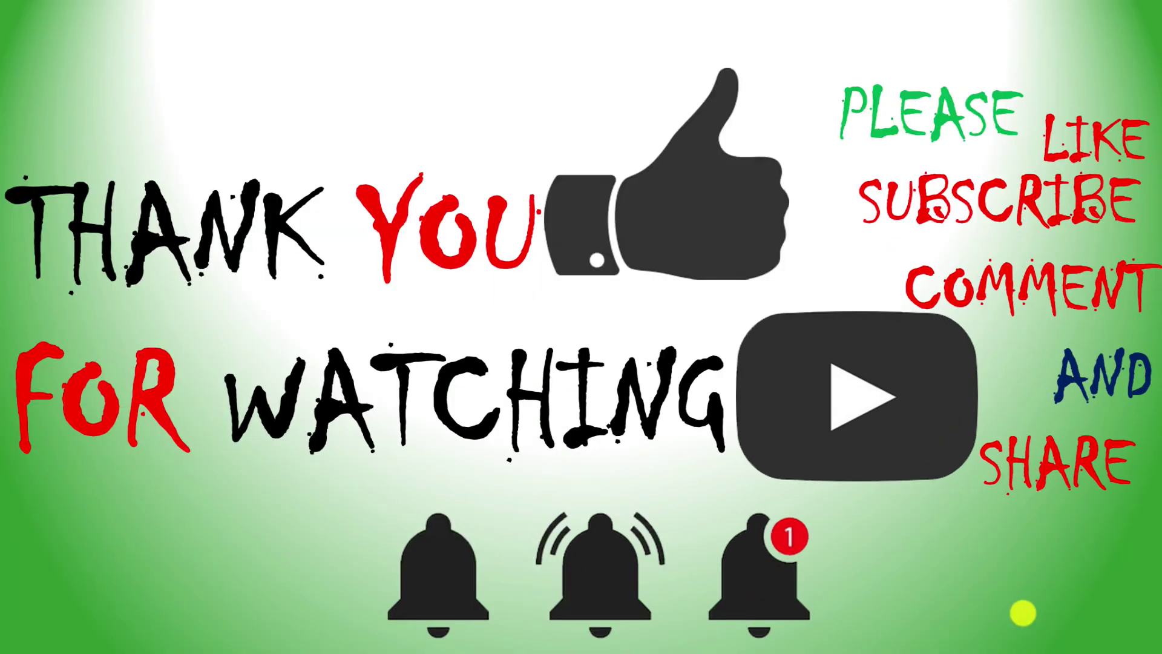